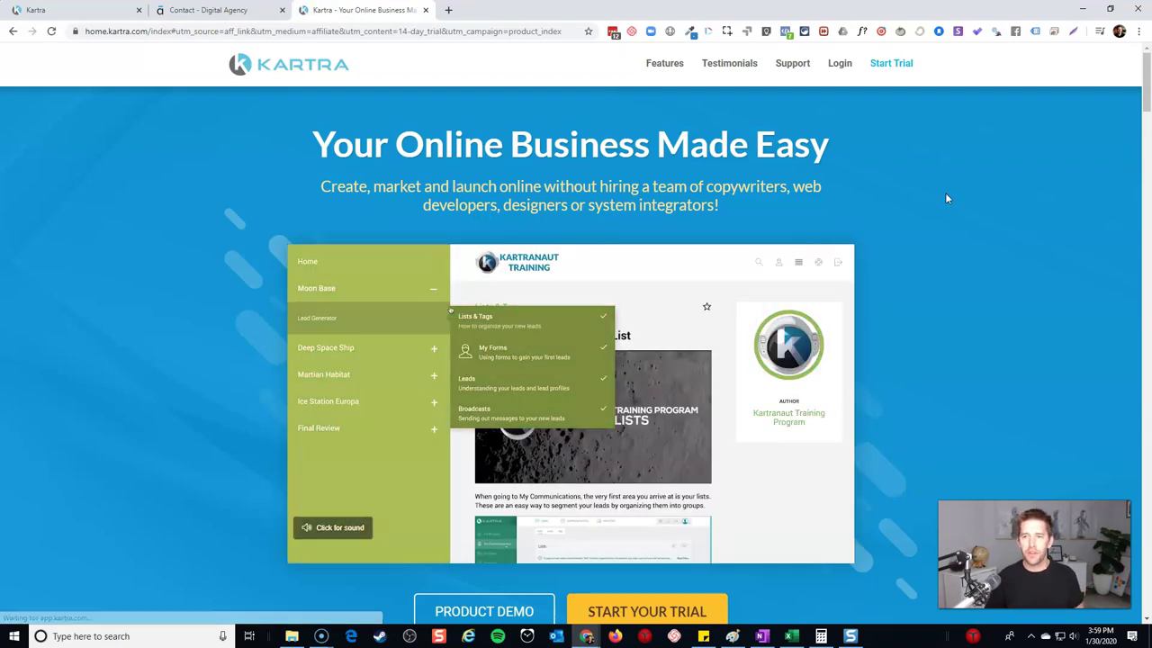
# Step: Look through the Kartra home page from the feature overview to the FAQ and footer, plus the Digital Agency contact demo page
pyautogui.scroll(-5, 950, 202)
pyautogui.scroll(-3, 958, 213)
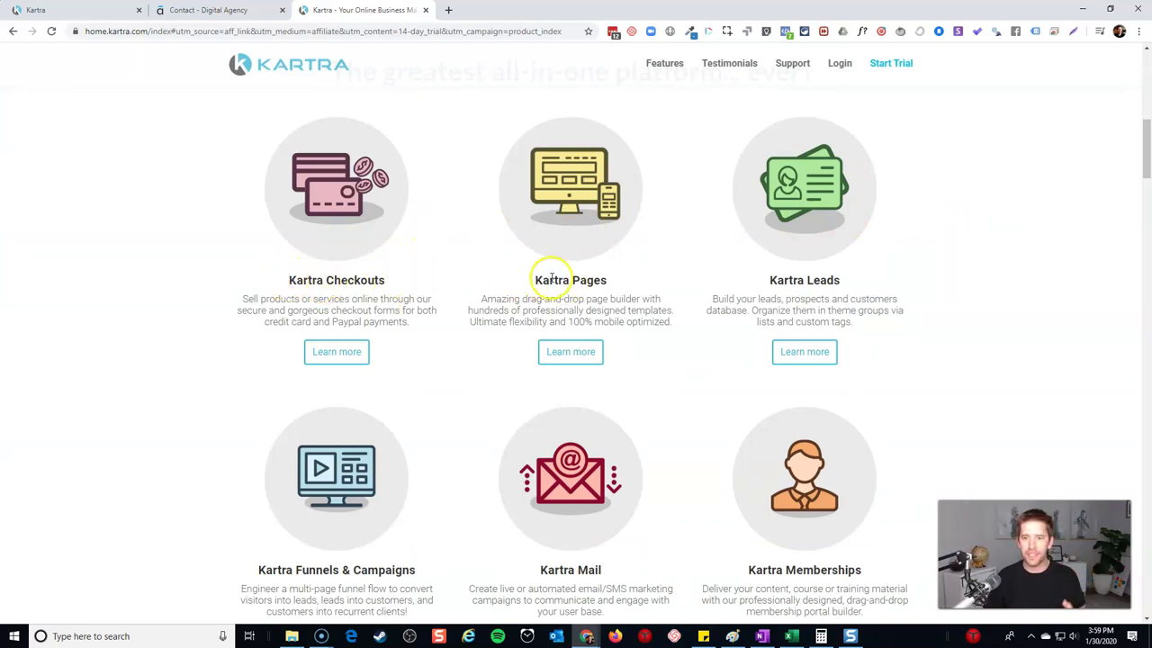
pyautogui.scroll(-3, 854, 282)
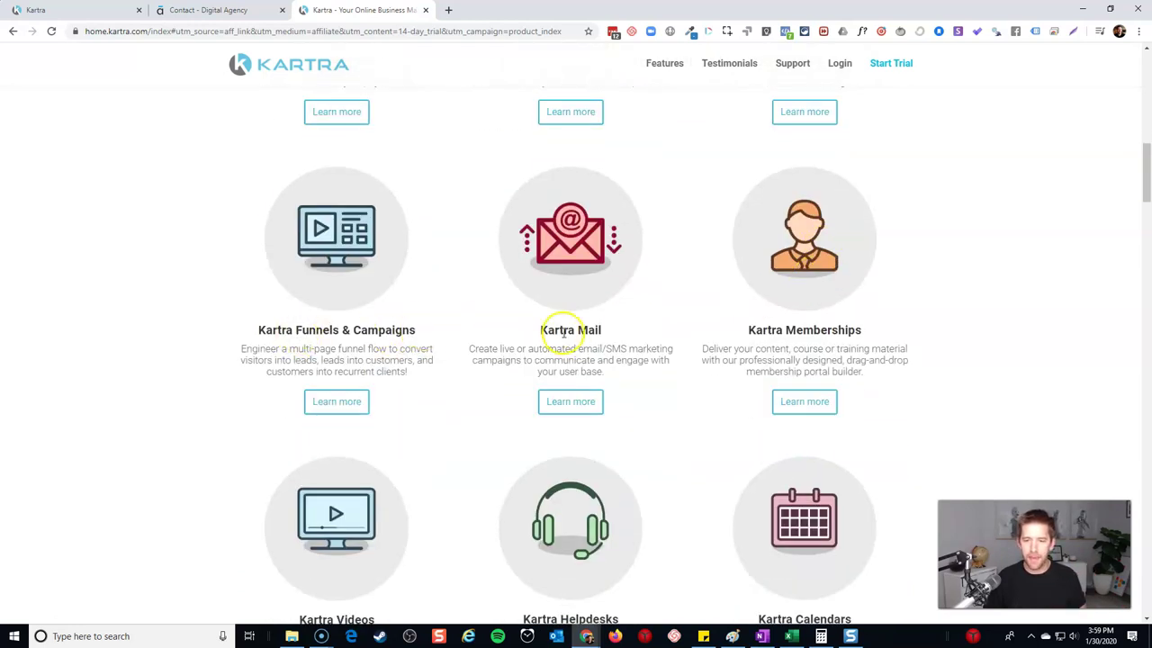
pyautogui.scroll(-2, 513, 540)
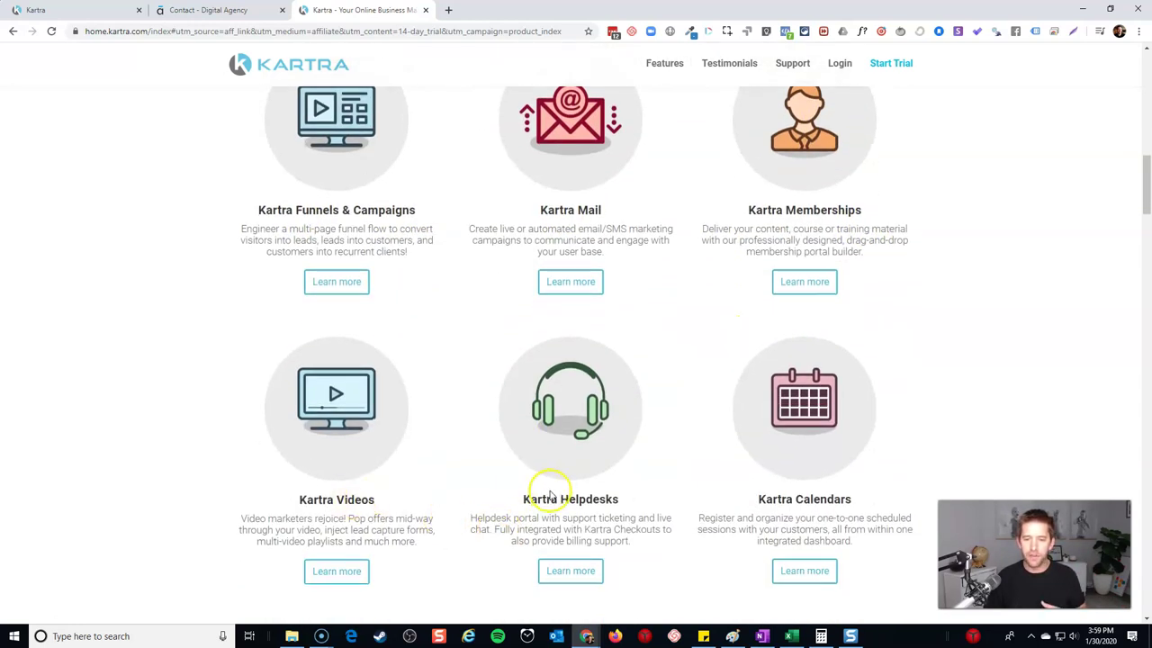
pyautogui.scroll(-3, 810, 495)
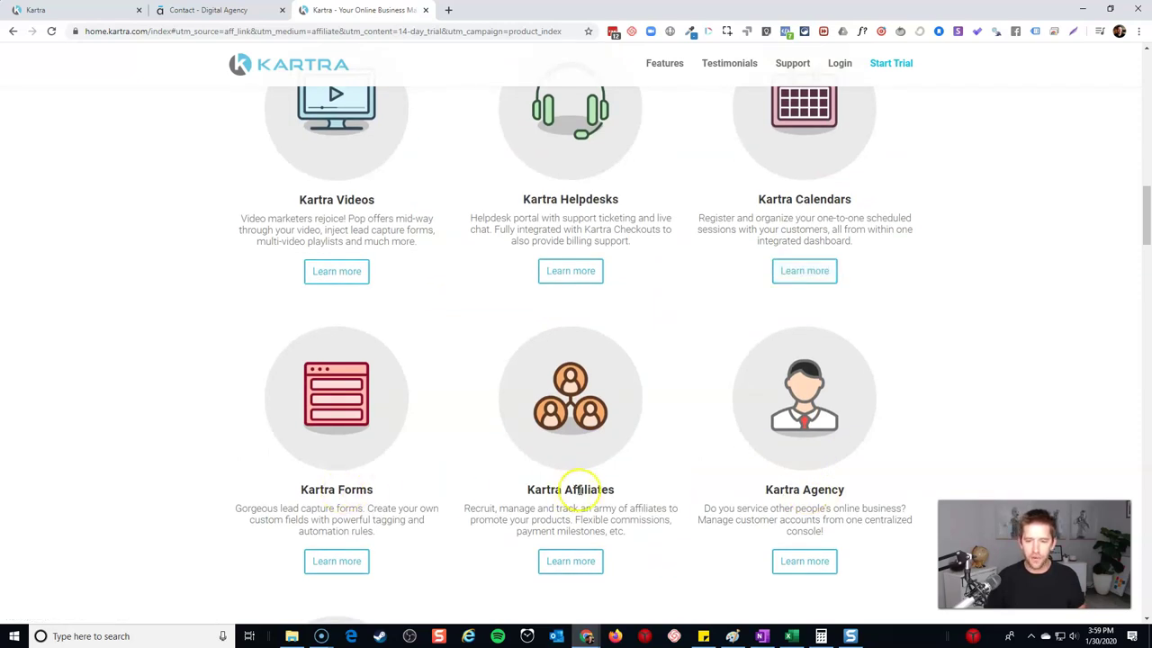
pyautogui.scroll(-3, 576, 489)
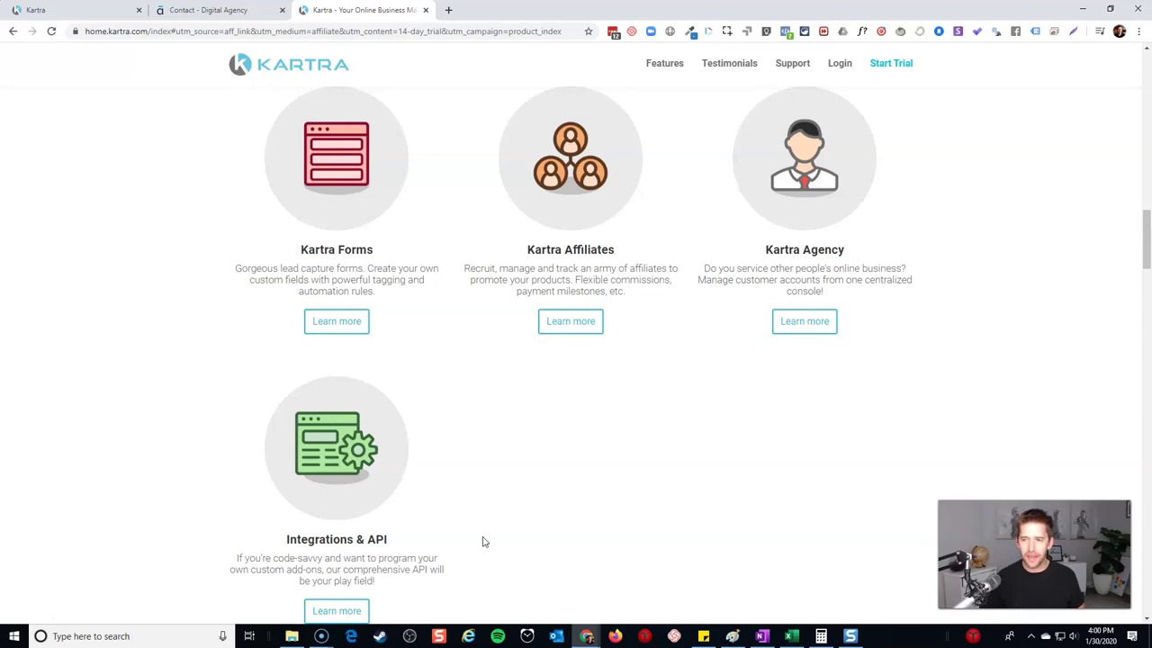
pyautogui.scroll(-20, 666, 470)
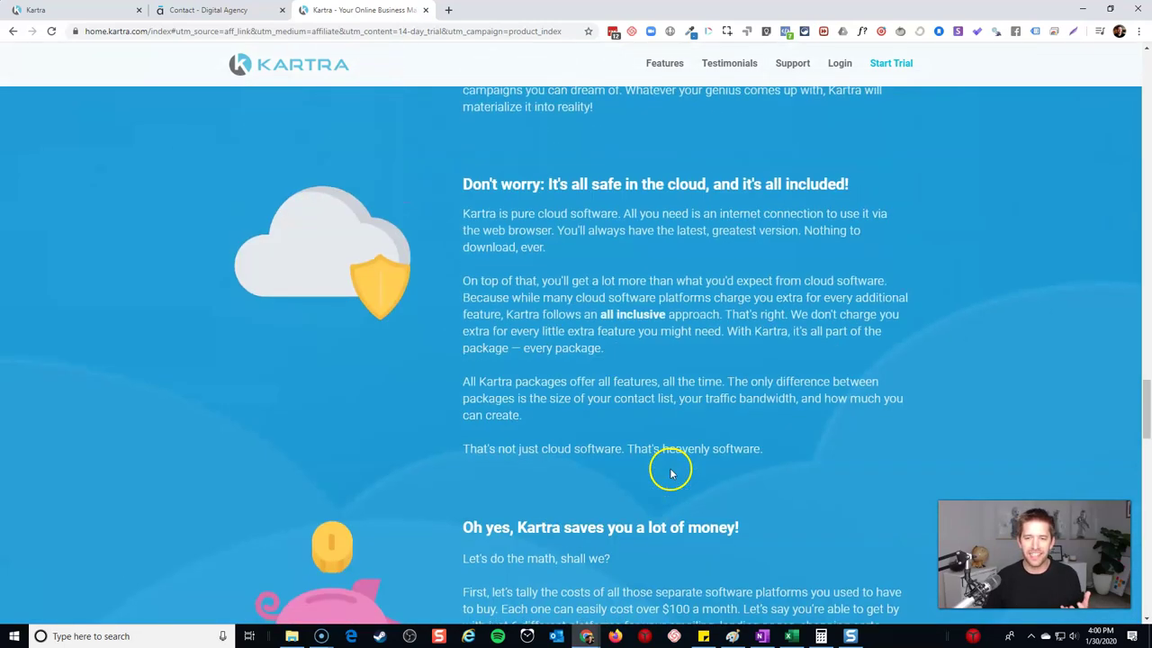
pyautogui.scroll(-20, 667, 470)
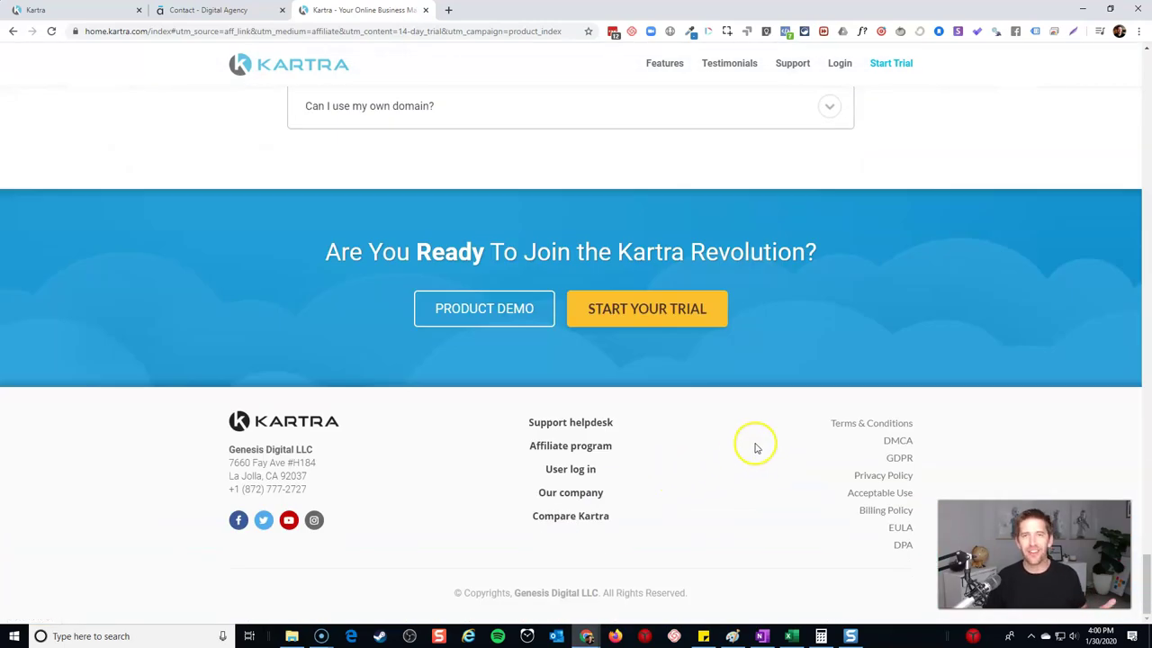
pyautogui.scroll(6, 780, 303)
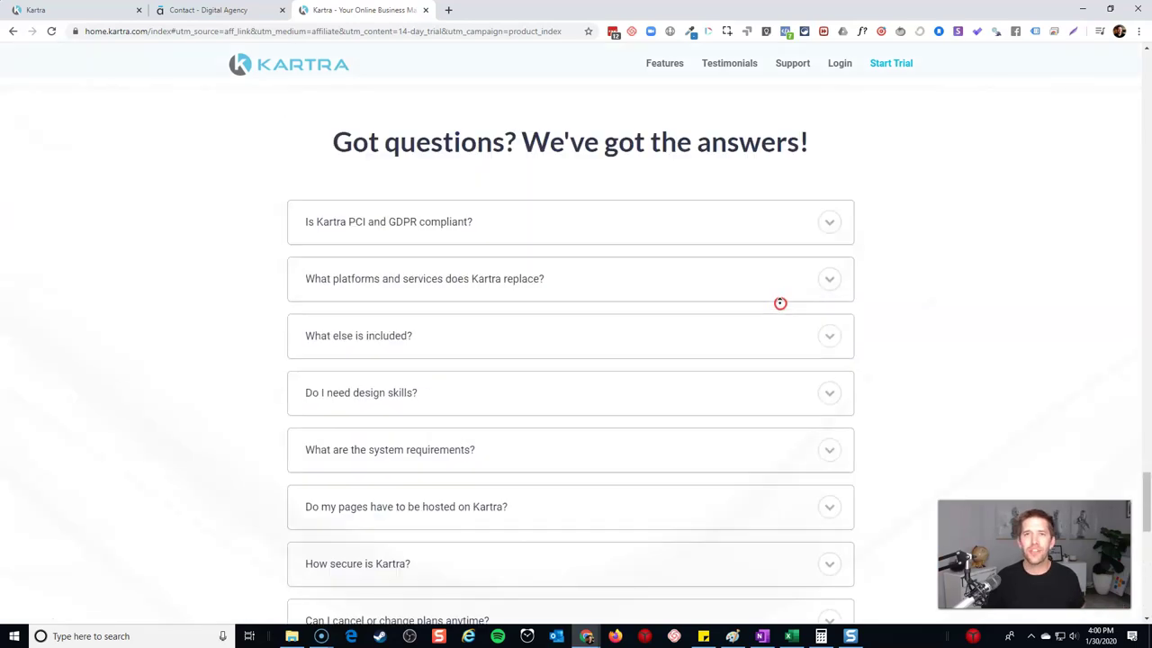
pyautogui.scroll(20, 781, 303)
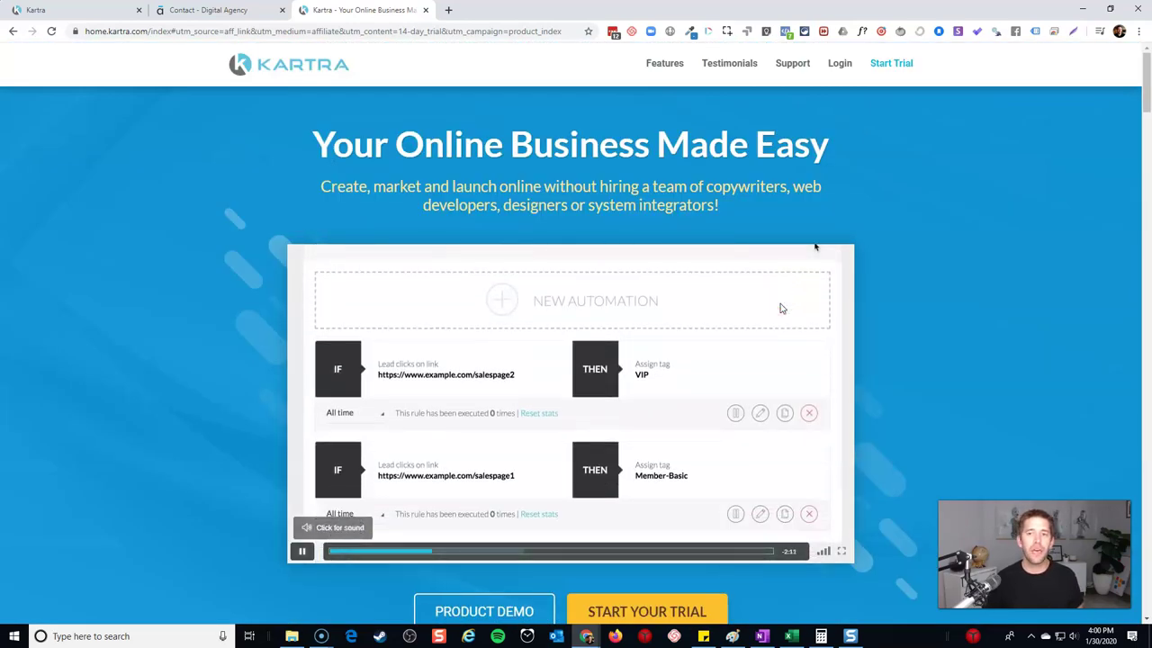
pyautogui.click(191, 10)
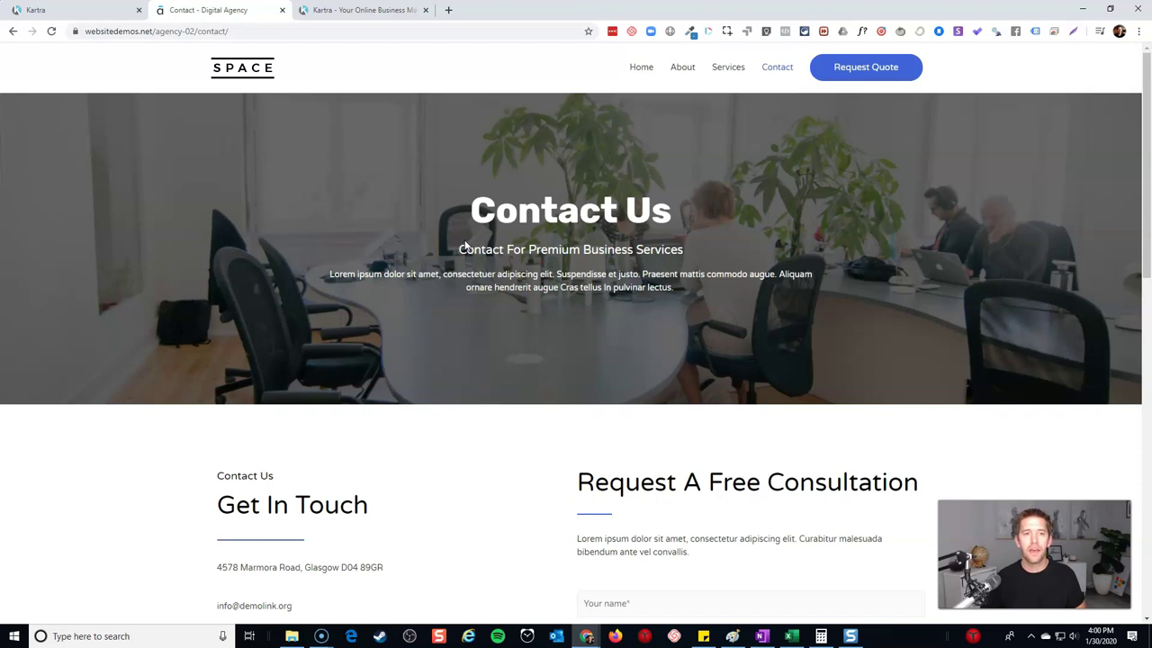
# Step: Start a new page in Kartra from the blank canvas template and name it "Example Home 1"
pyautogui.click(108, 10)
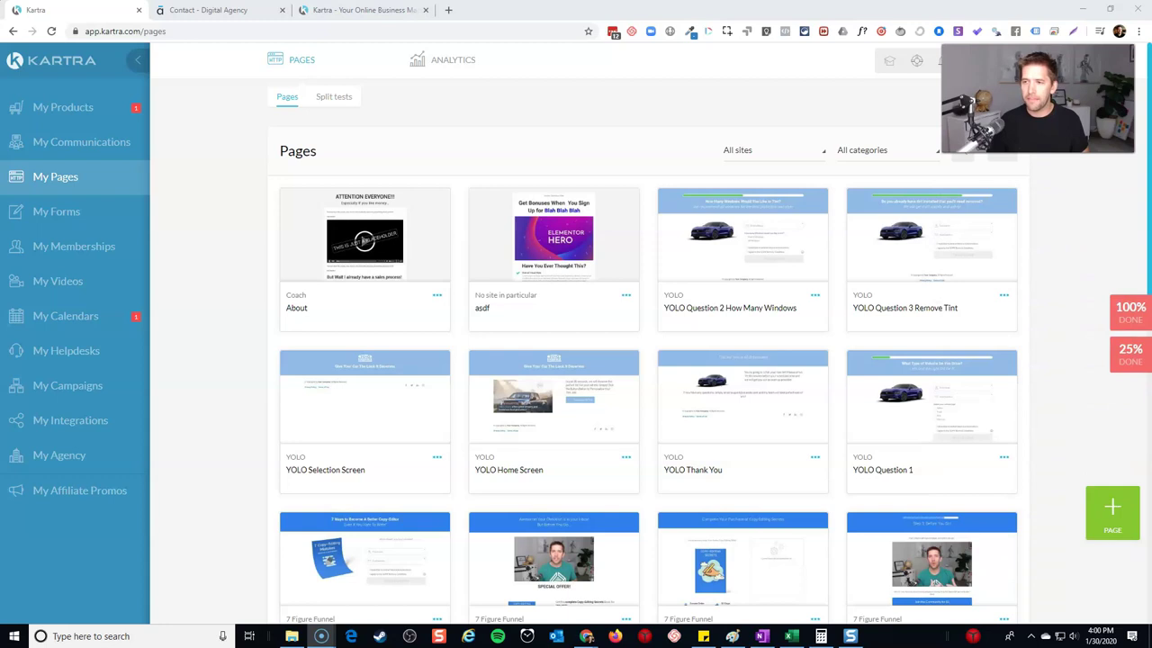
pyautogui.click(1108, 519)
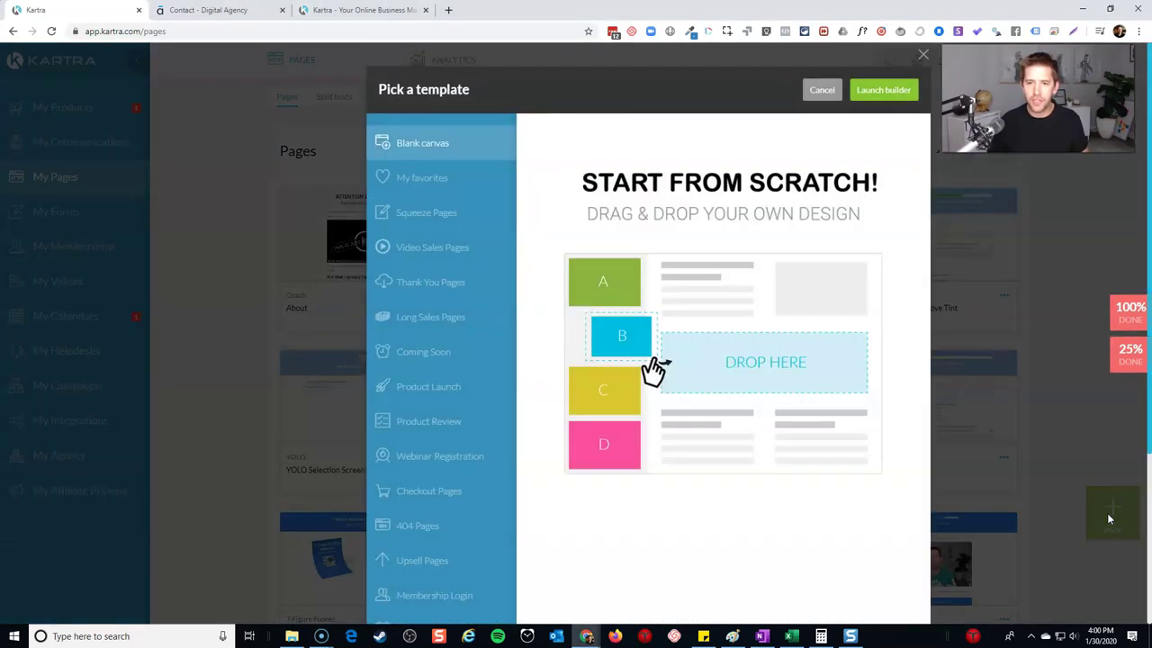
pyautogui.scroll(-5, 423, 360)
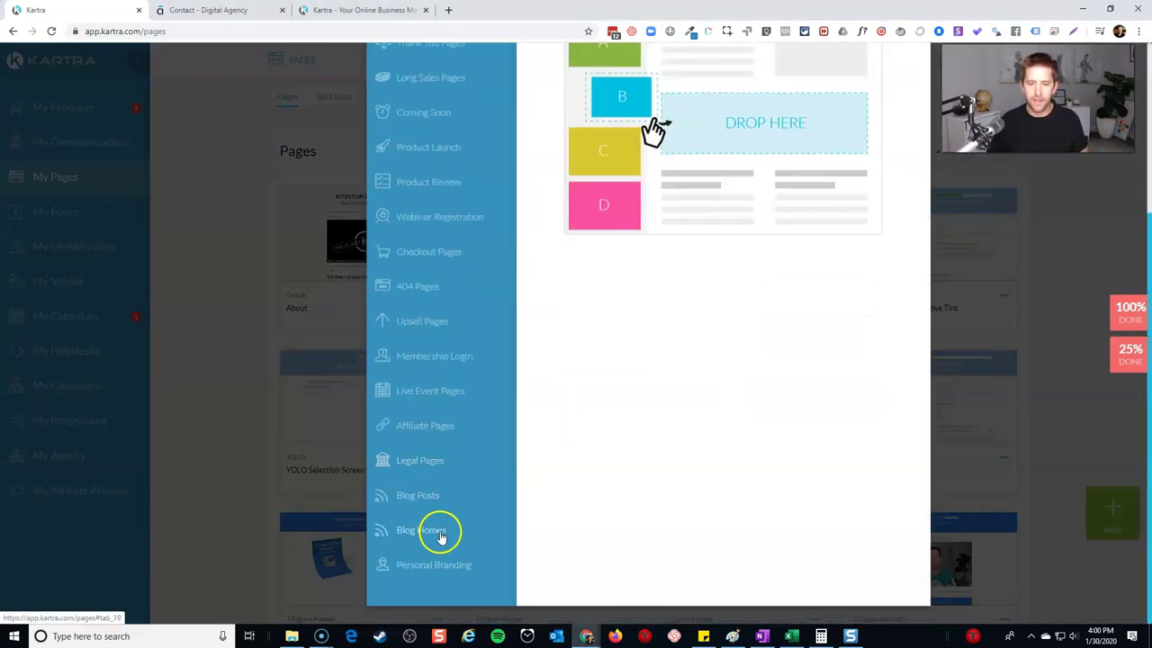
pyautogui.scroll(5, 436, 540)
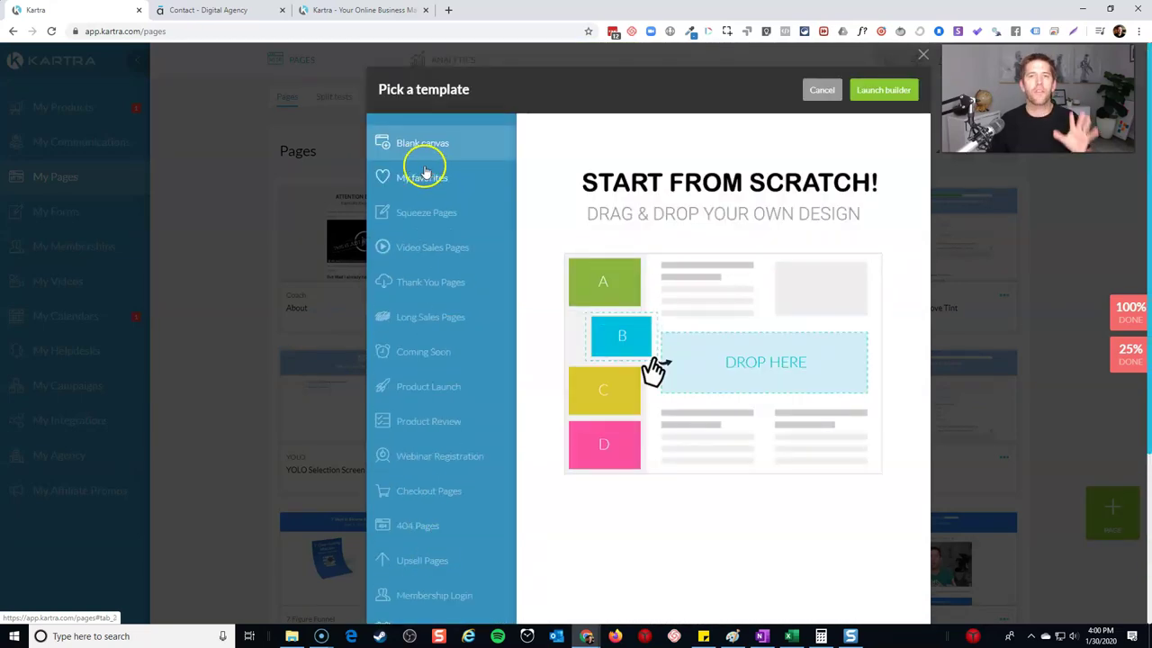
pyautogui.click(883, 98)
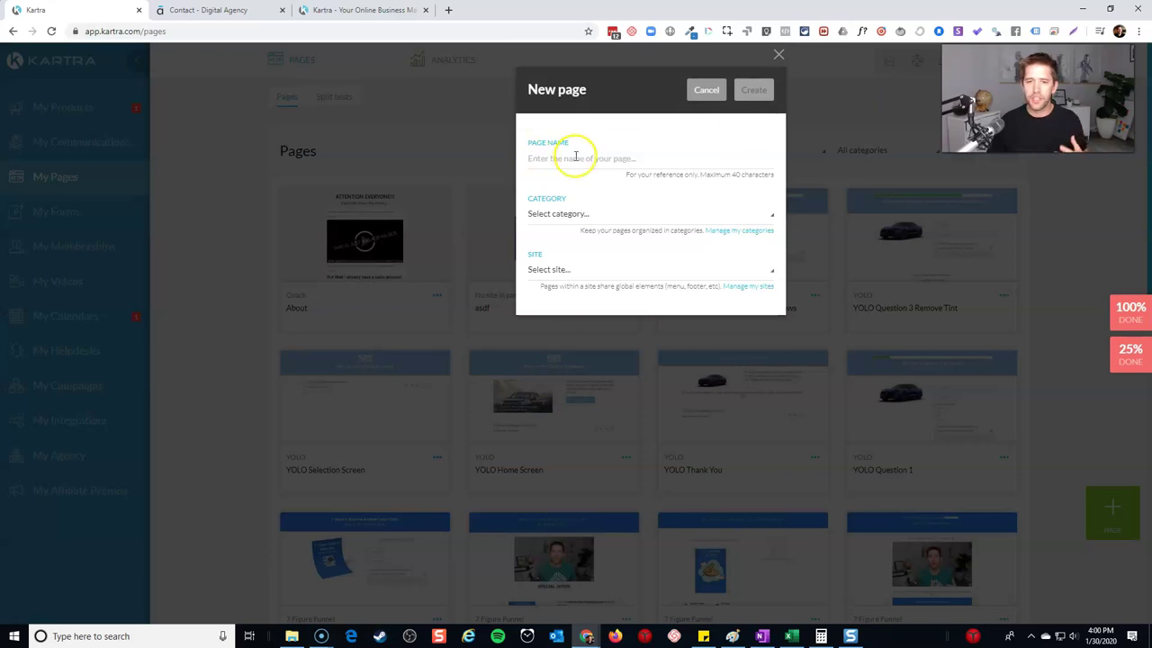
pyautogui.click(576, 157)
pyautogui.write('Example Home 1')
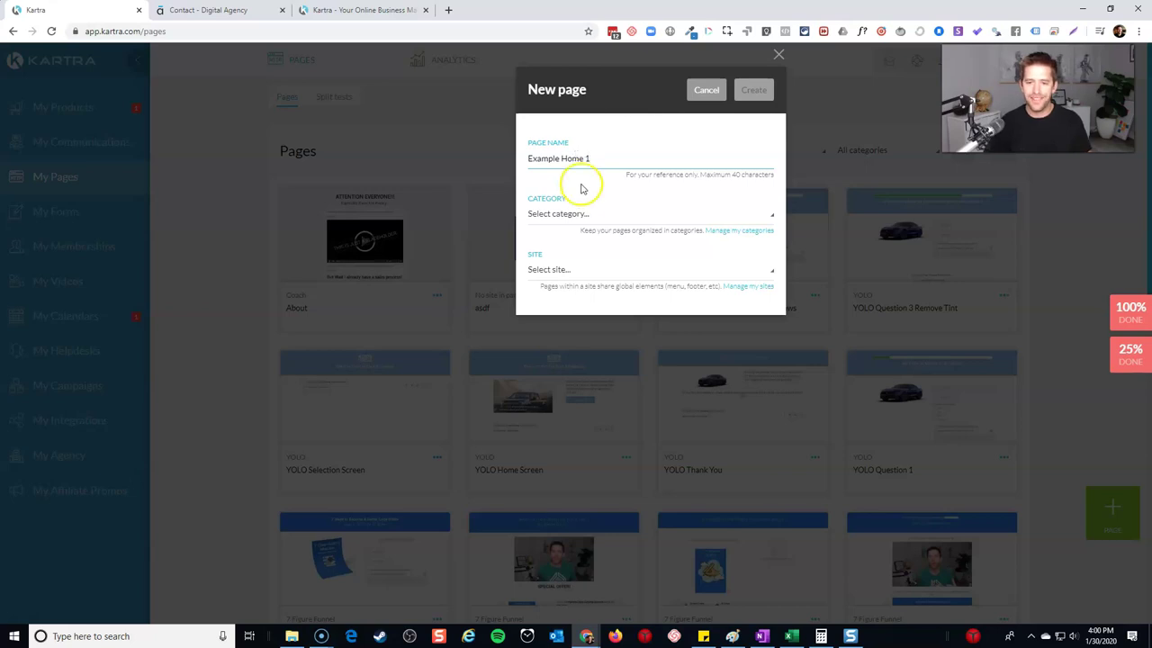
# Step: Add a new page category named "Youtube Site Builder"
pyautogui.click(722, 233)
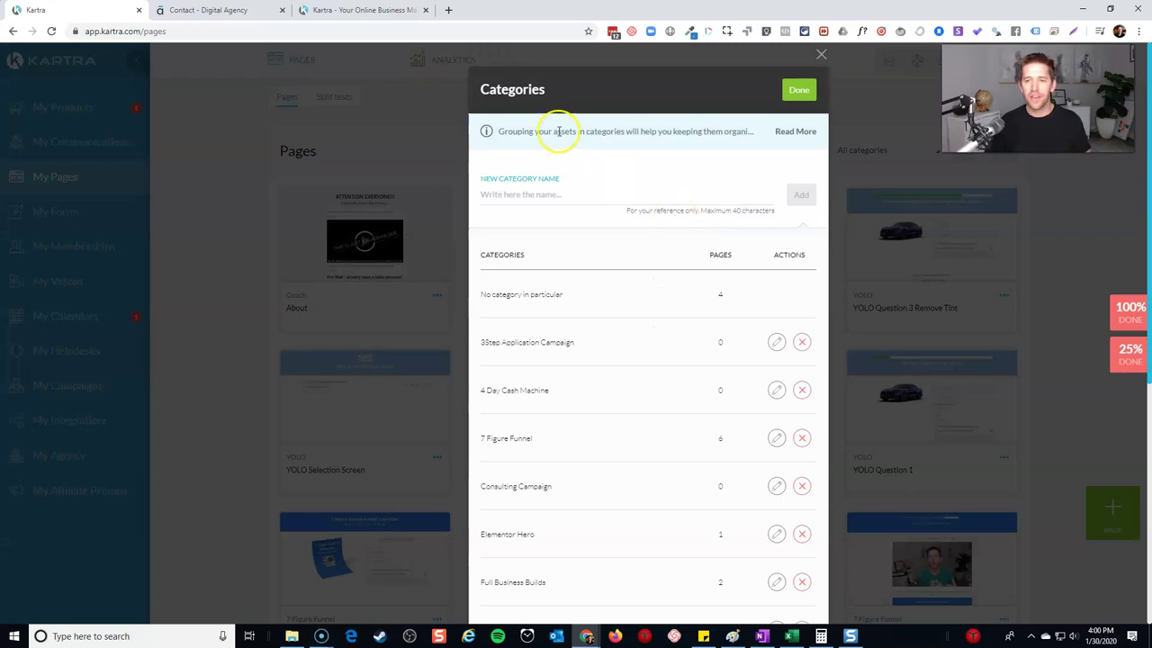
pyautogui.click(562, 193)
pyautogui.write('You')
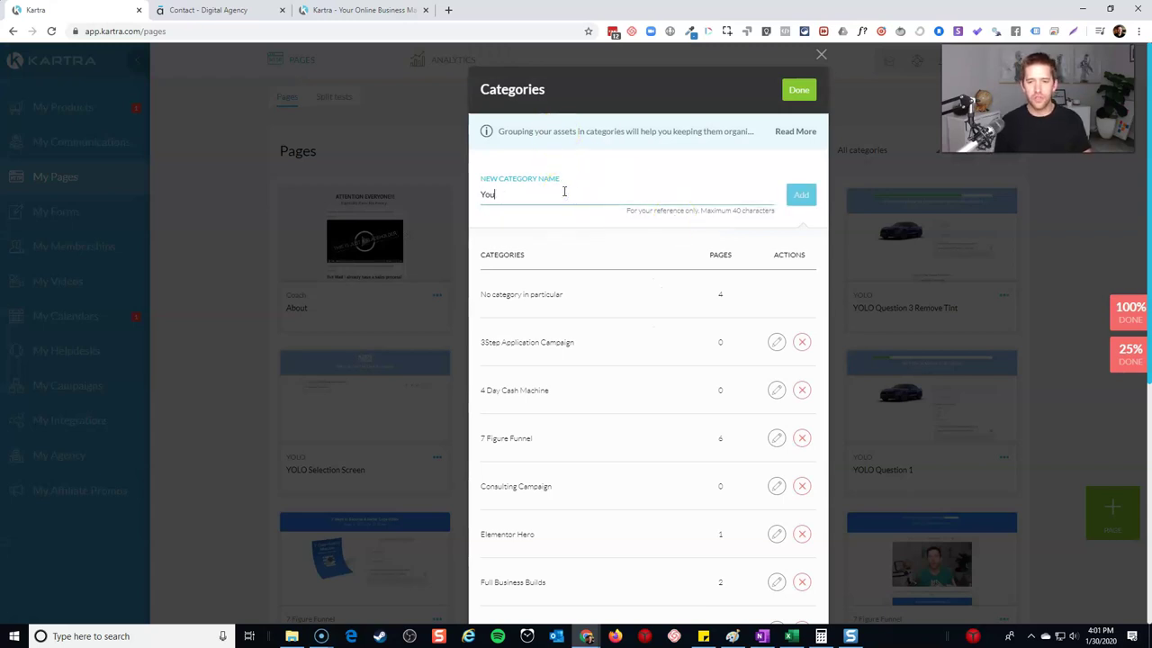
pyautogui.write('tube Site Bu')
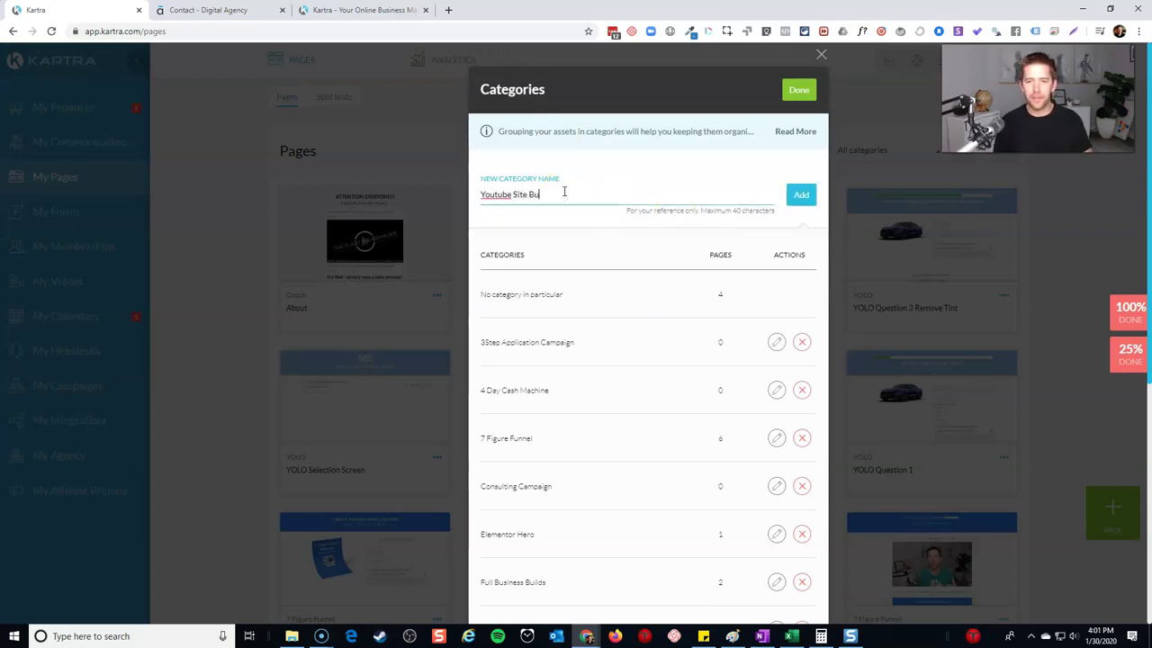
pyautogui.write('ilder')
pyautogui.click(798, 195)
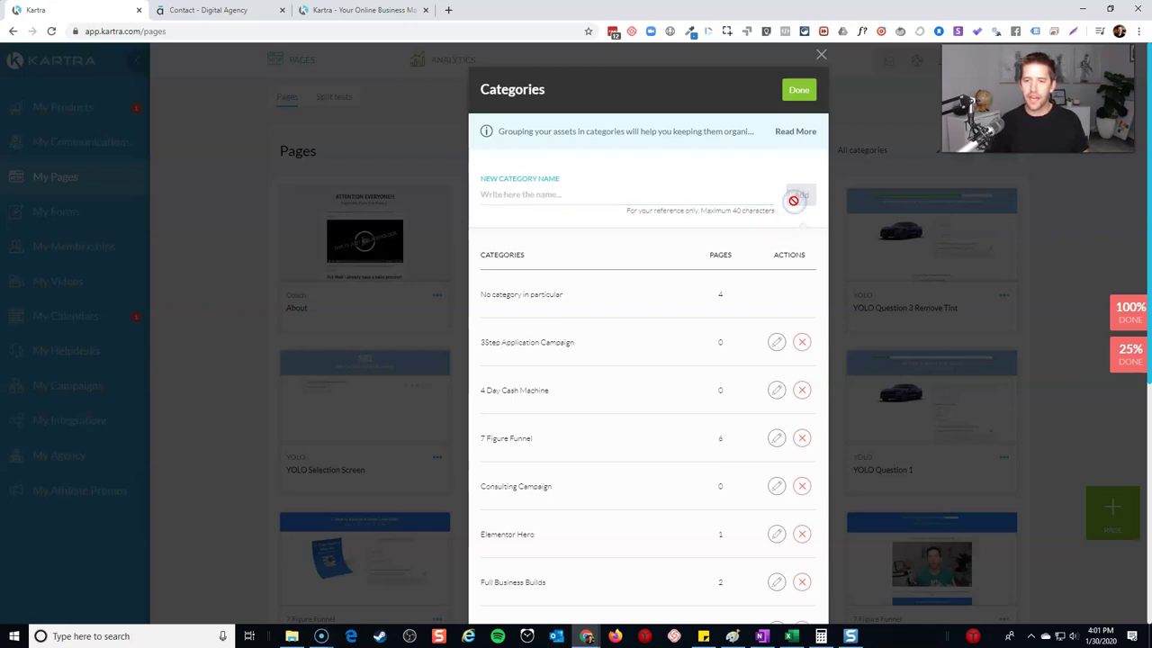
pyautogui.click(798, 90)
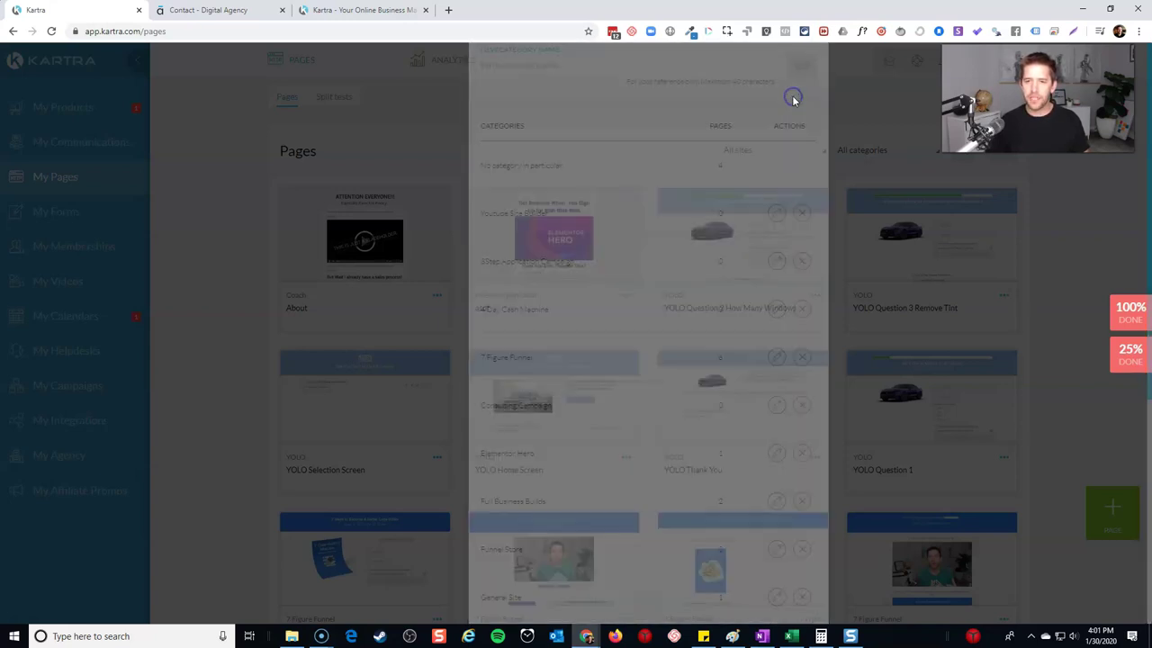
# Step: Assign the new page to the "Youtube Site Builder" category
pyautogui.click(605, 214)
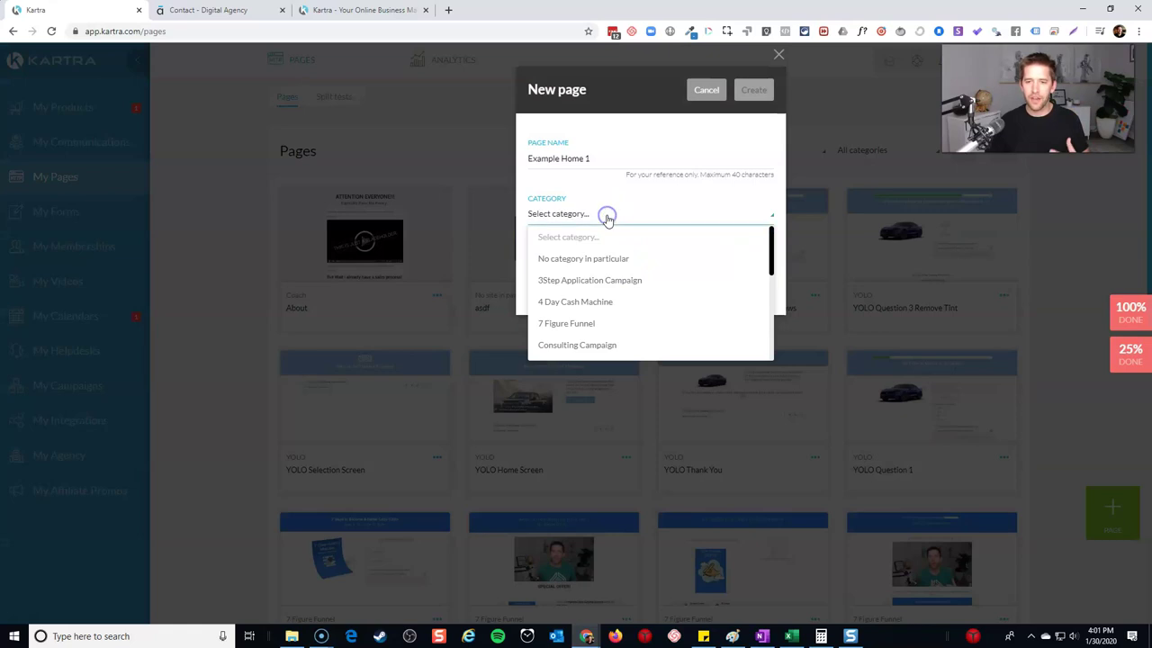
pyautogui.scroll(-8, 616, 287)
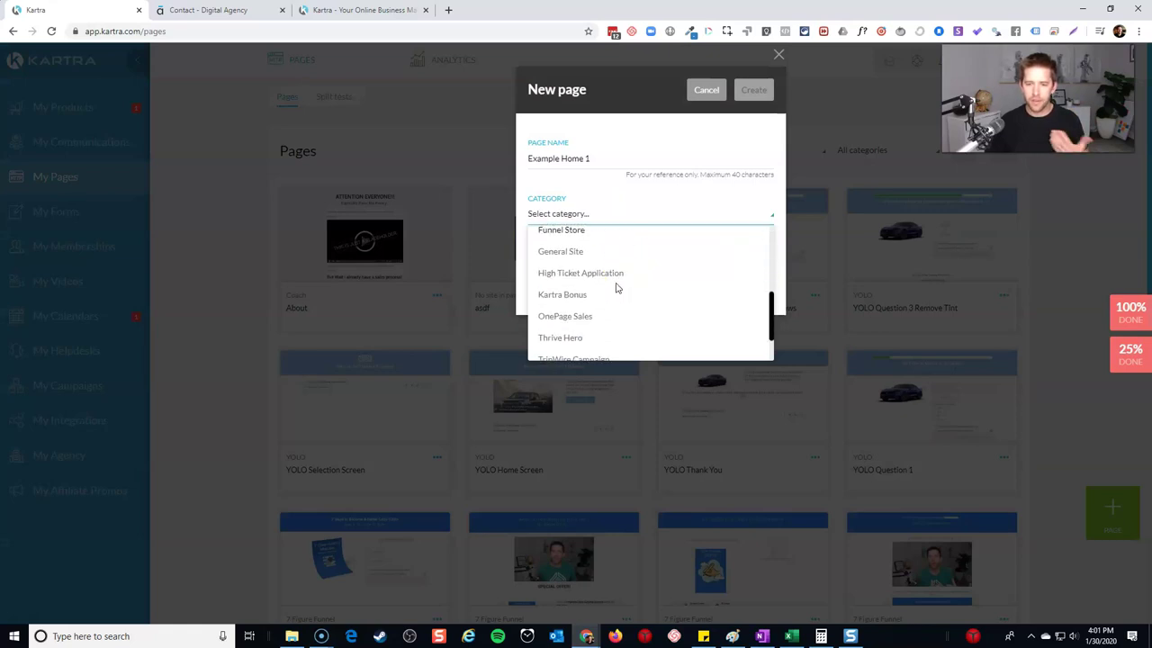
pyautogui.click(602, 350)
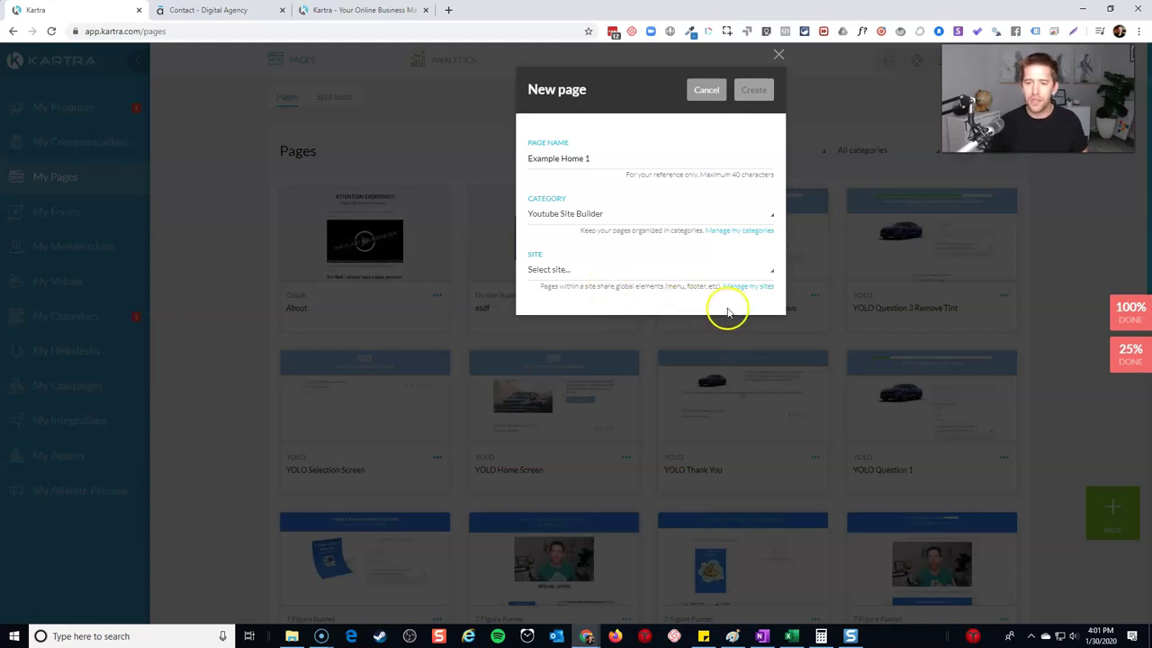
# Step: Add a new site named "Red Coaching Site" with no pages selected
pyautogui.click(747, 288)
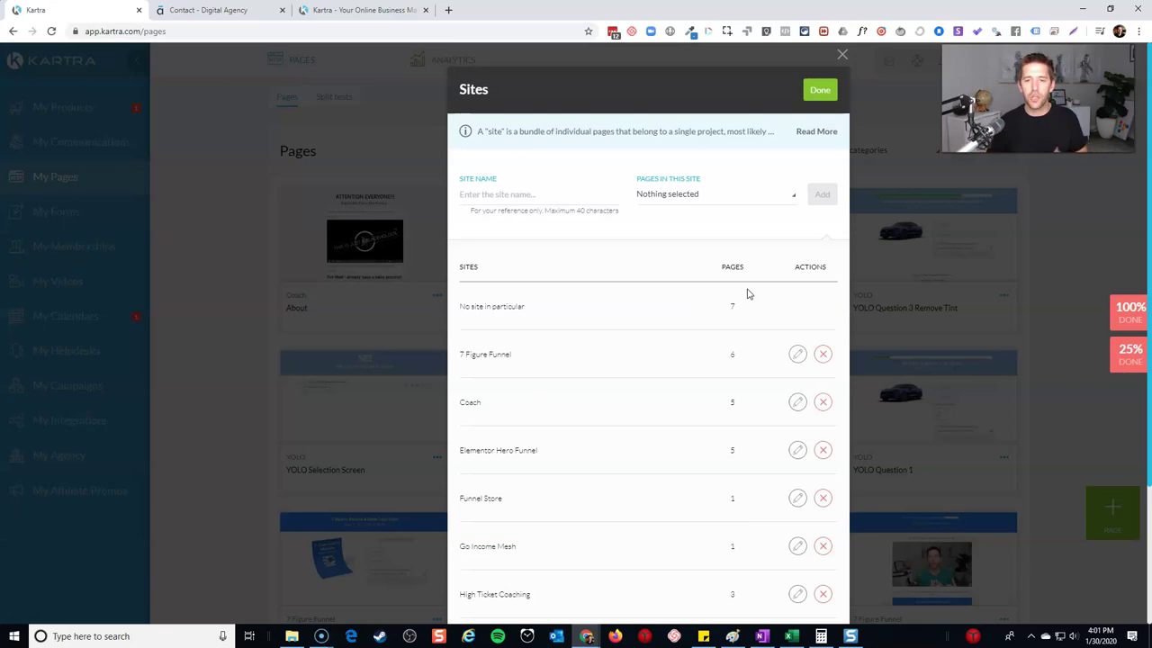
pyautogui.click(545, 192)
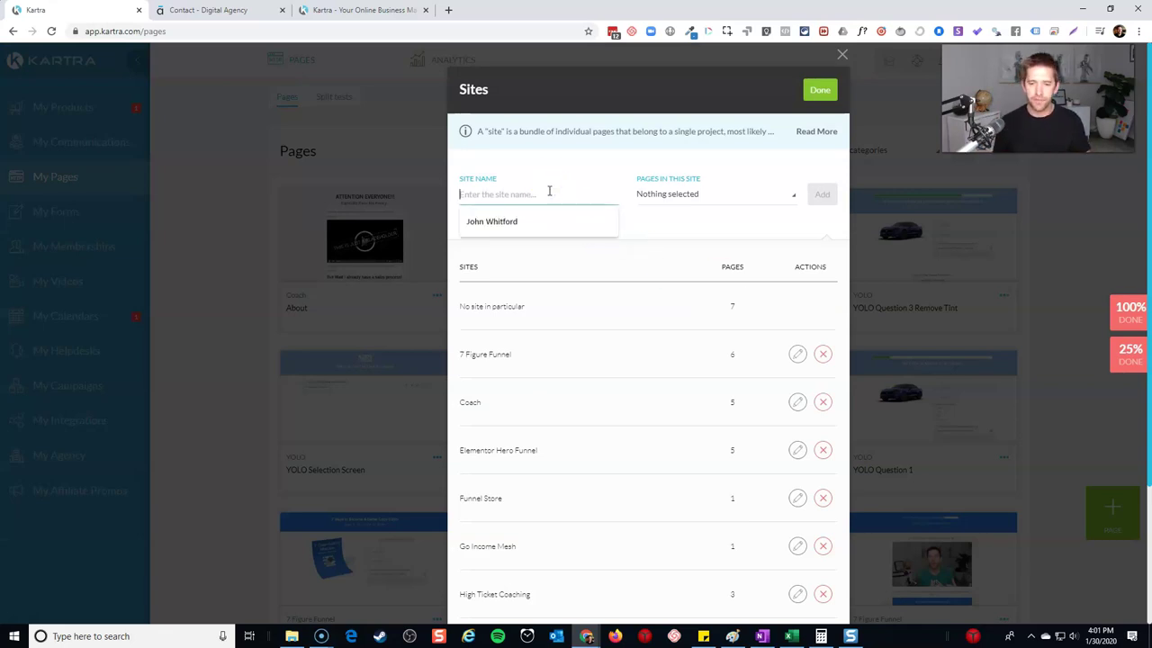
pyautogui.write('Red Coaching Site')
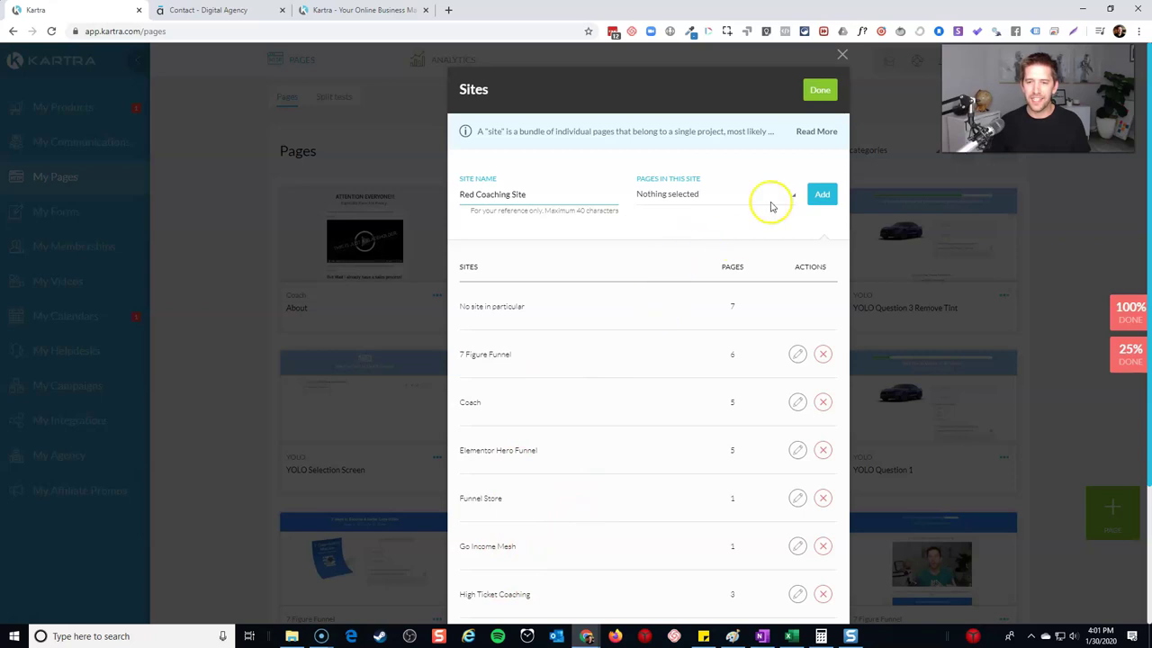
pyautogui.click(816, 105)
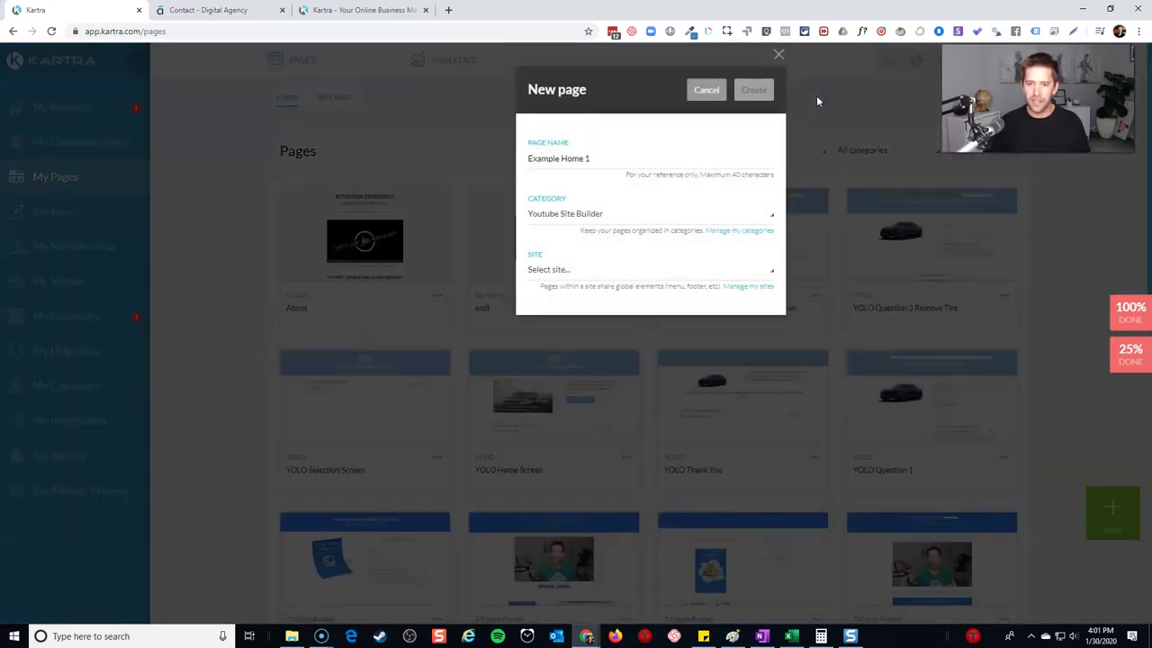
# Step: Assign the page to "Red Coaching Site" and create it without importing the site's global elements
pyautogui.click(658, 274)
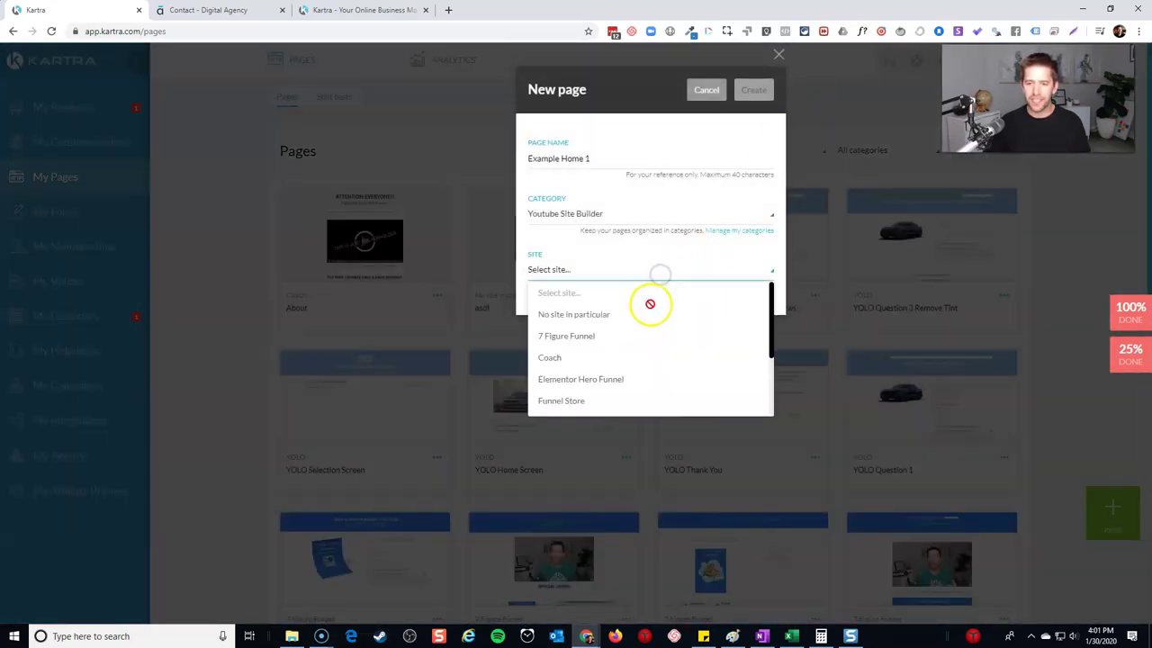
pyautogui.scroll(-2, 596, 396)
pyautogui.scroll(-1, 594, 391)
pyautogui.click(596, 386)
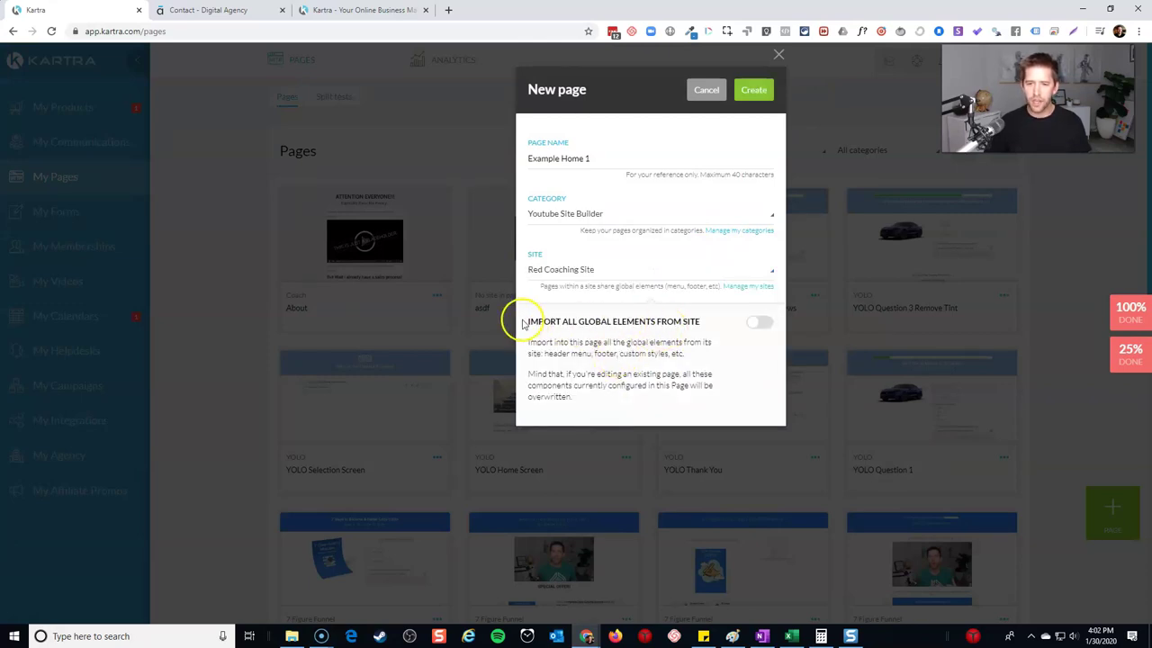
pyautogui.moveTo(527, 322); pyautogui.dragTo(705, 324)
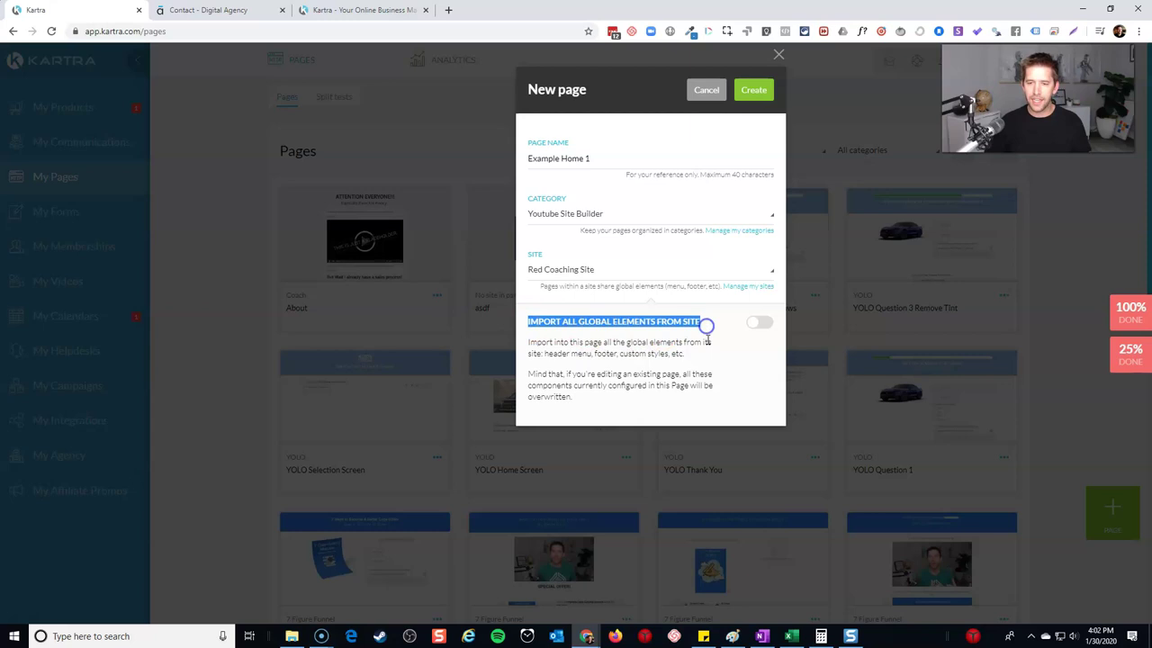
pyautogui.click(707, 335)
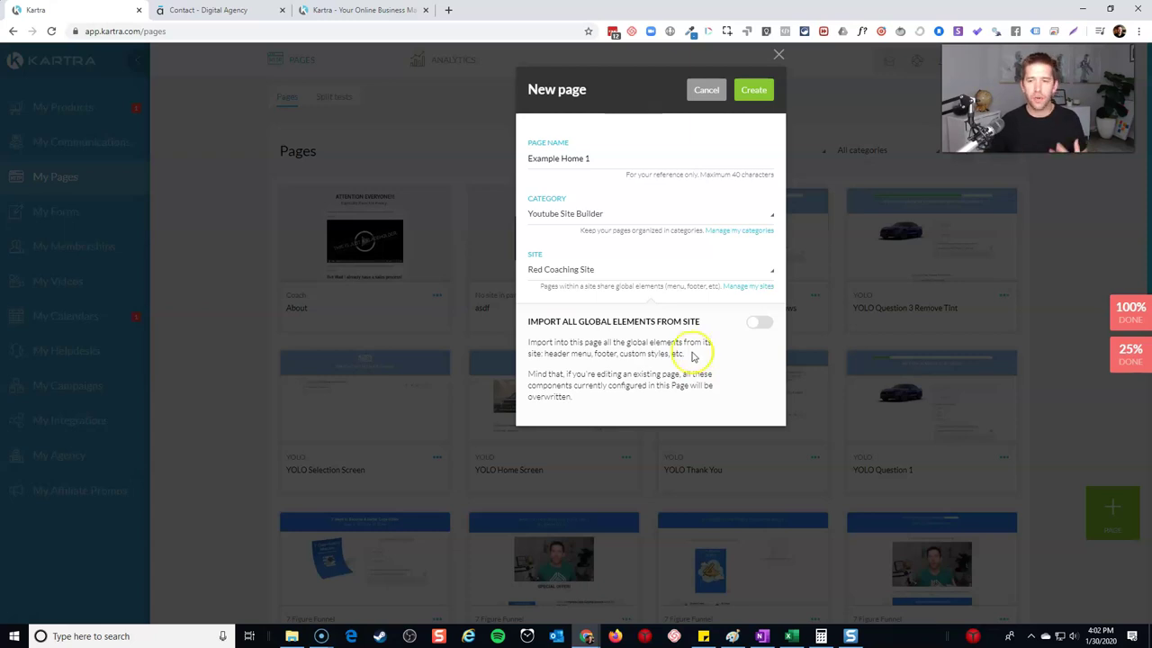
pyautogui.click(752, 93)
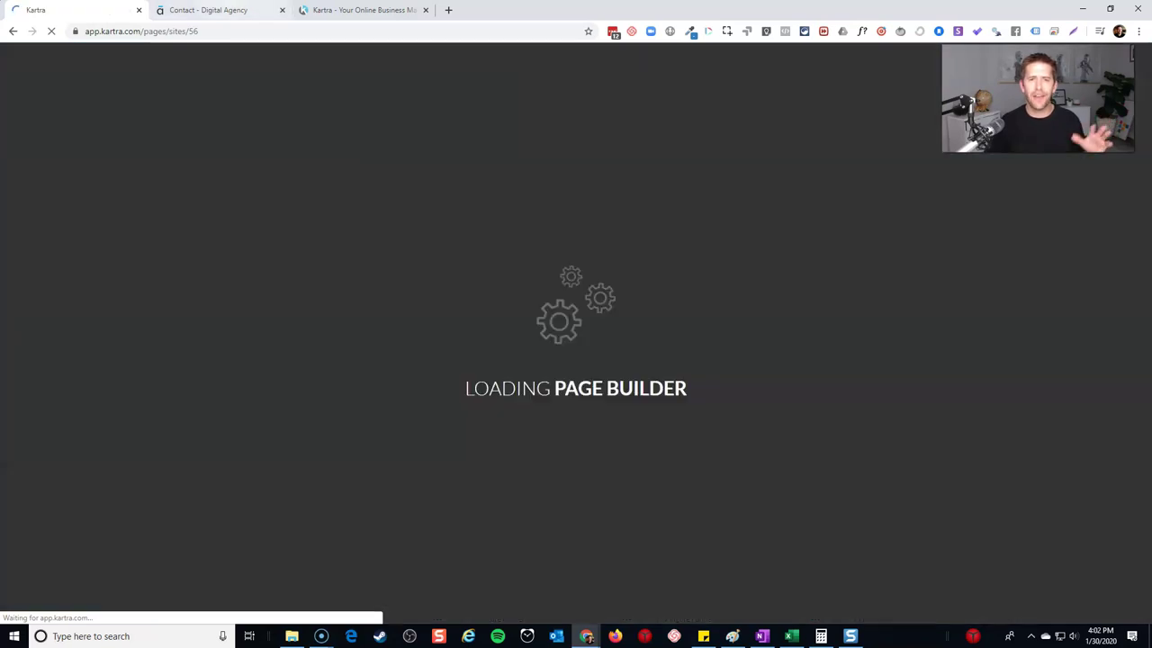
# Step: Switch to the Digital Agency contact demo page and examine its header and contact section layout
pyautogui.hotkey('ctrl', 'Tab')
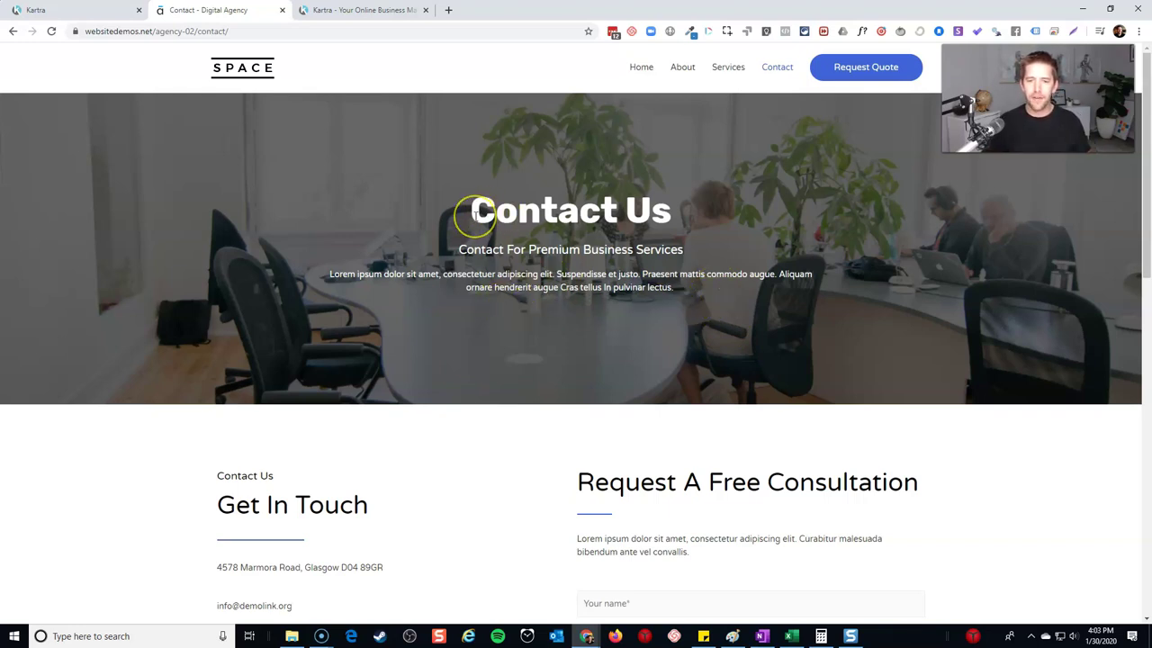
pyautogui.scroll(-3, 475, 216)
pyautogui.scroll(3, 476, 224)
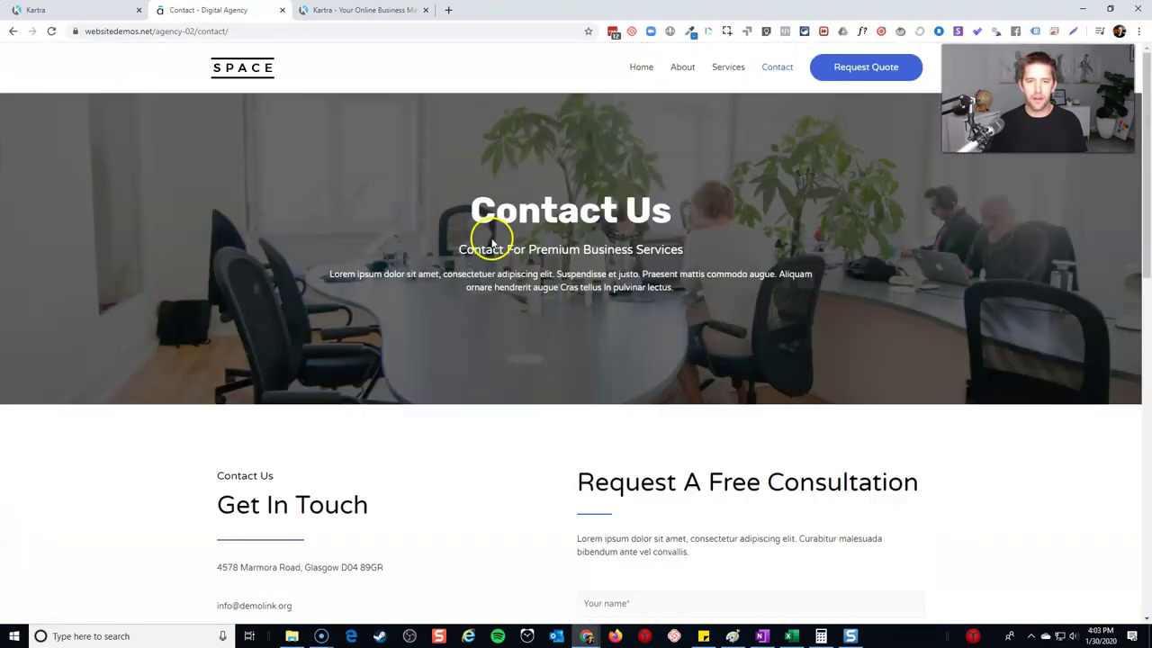
# Step: Return the demo site to its home page and add the white icon-link navigation menu with teal Get Started button to the Kartra page
pyautogui.click(248, 71)
pyautogui.click(86, 11)
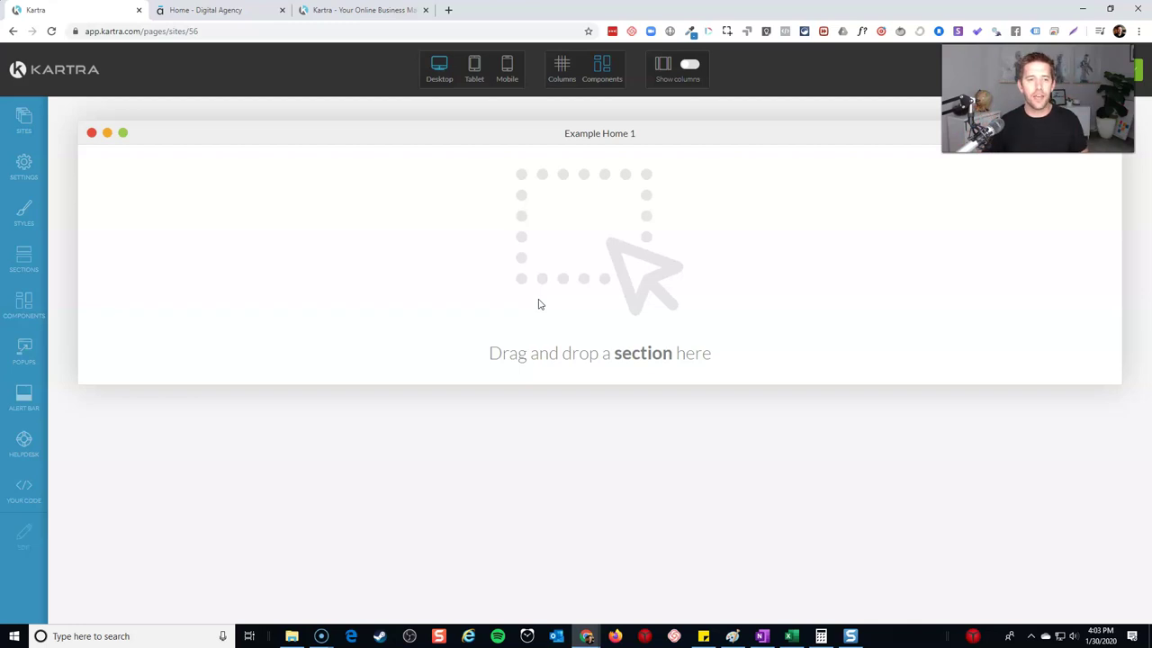
pyautogui.click(31, 266)
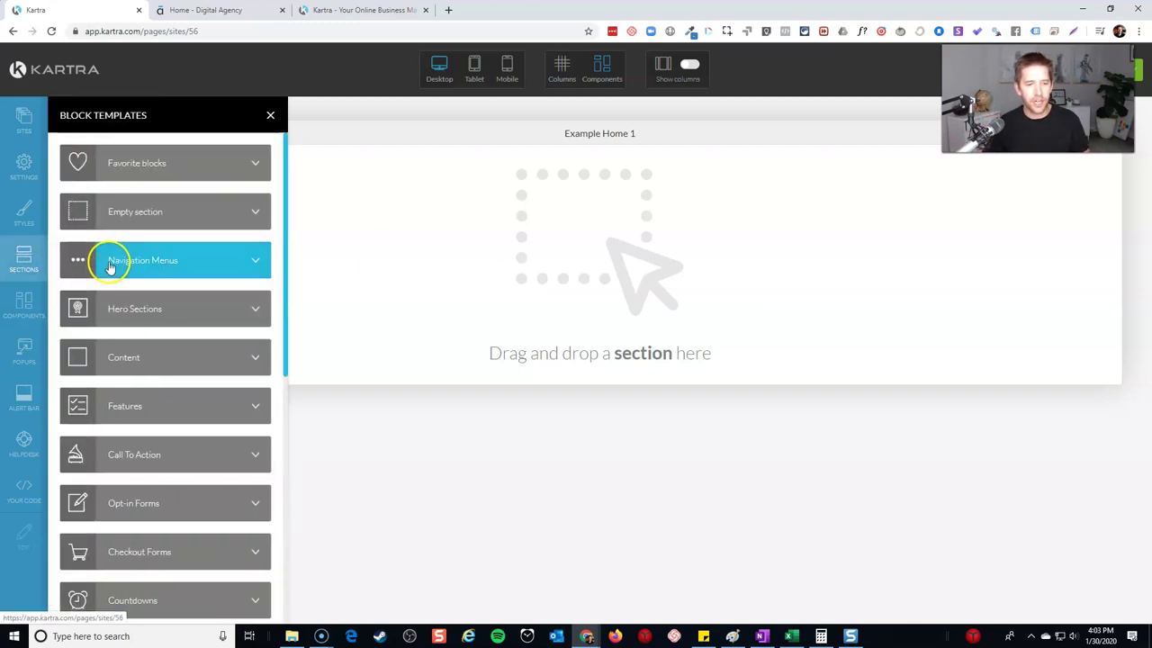
pyautogui.click(250, 272)
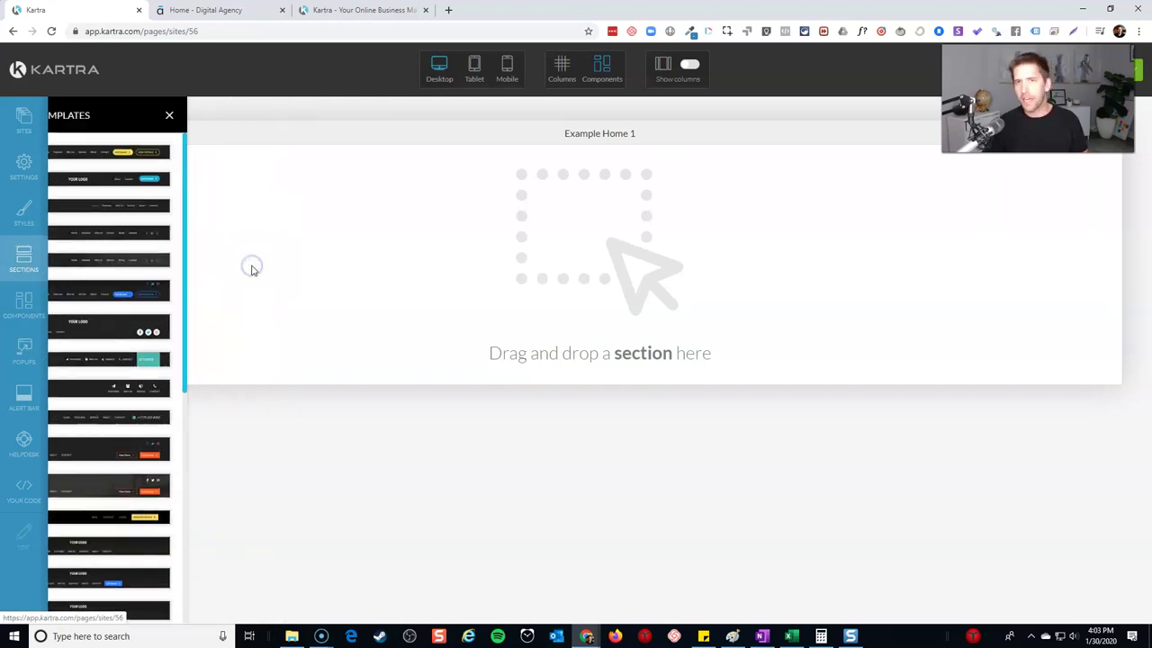
pyautogui.scroll(-3, 229, 257)
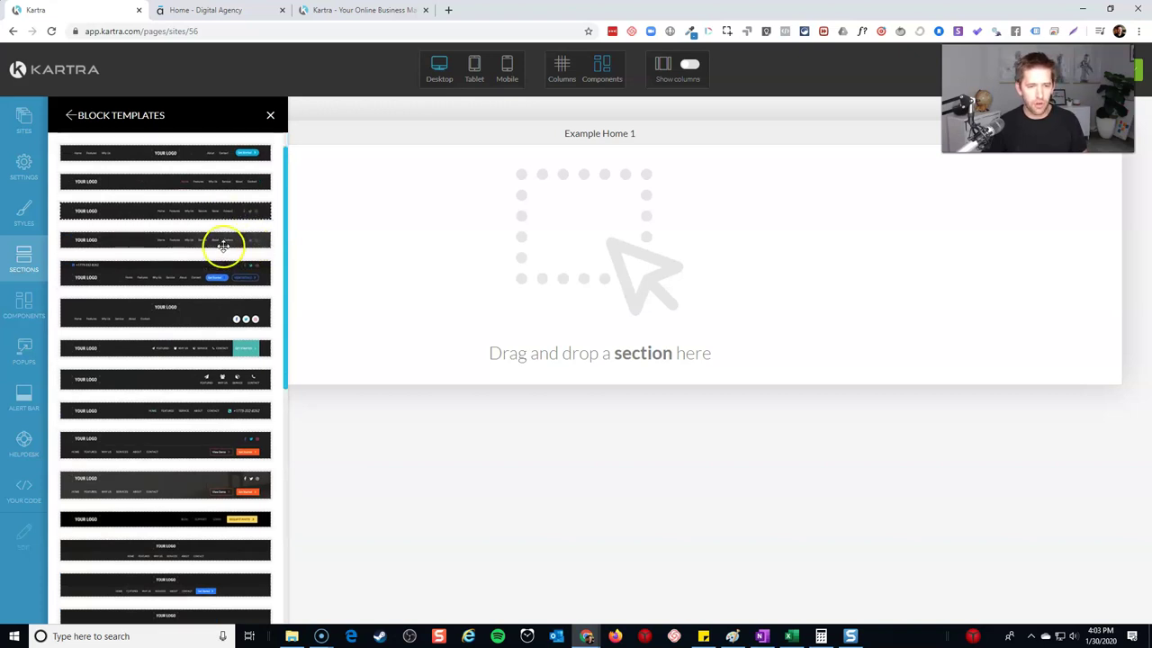
pyautogui.scroll(-2, 222, 246)
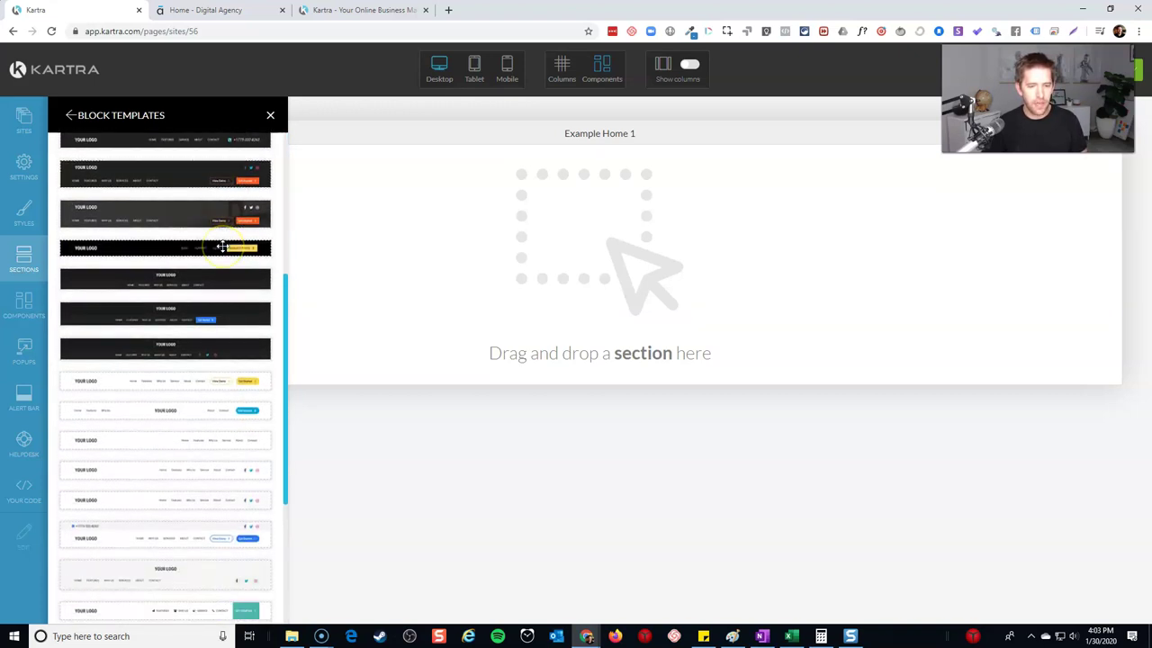
pyautogui.scroll(-2, 223, 251)
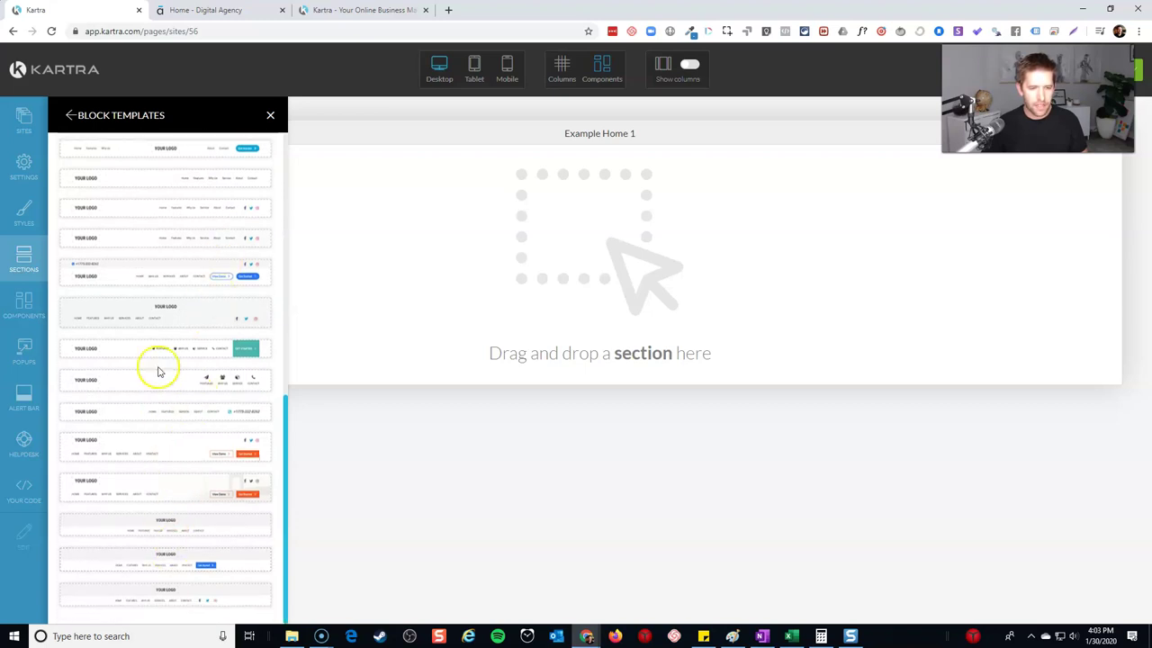
pyautogui.moveTo(147, 352); pyautogui.dragTo(603, 190)
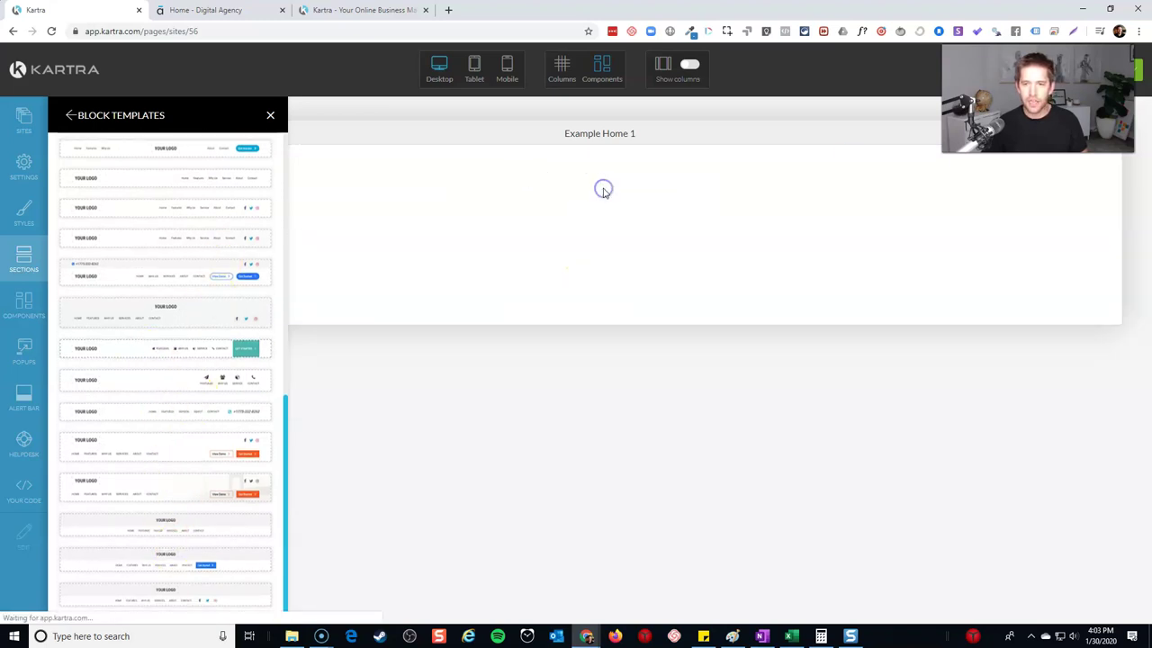
pyautogui.click(270, 115)
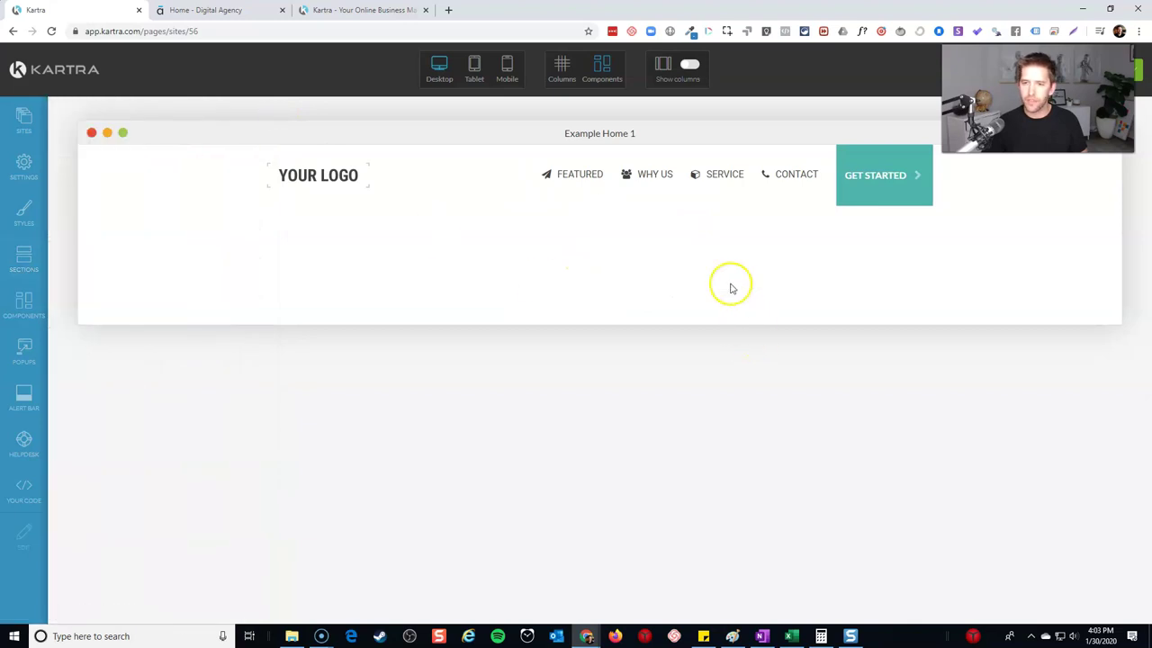
# Step: Replace the header's placeholder logo with the black YOLO Window Film image from the image library and apply it
pyautogui.moveTo(300, 174)
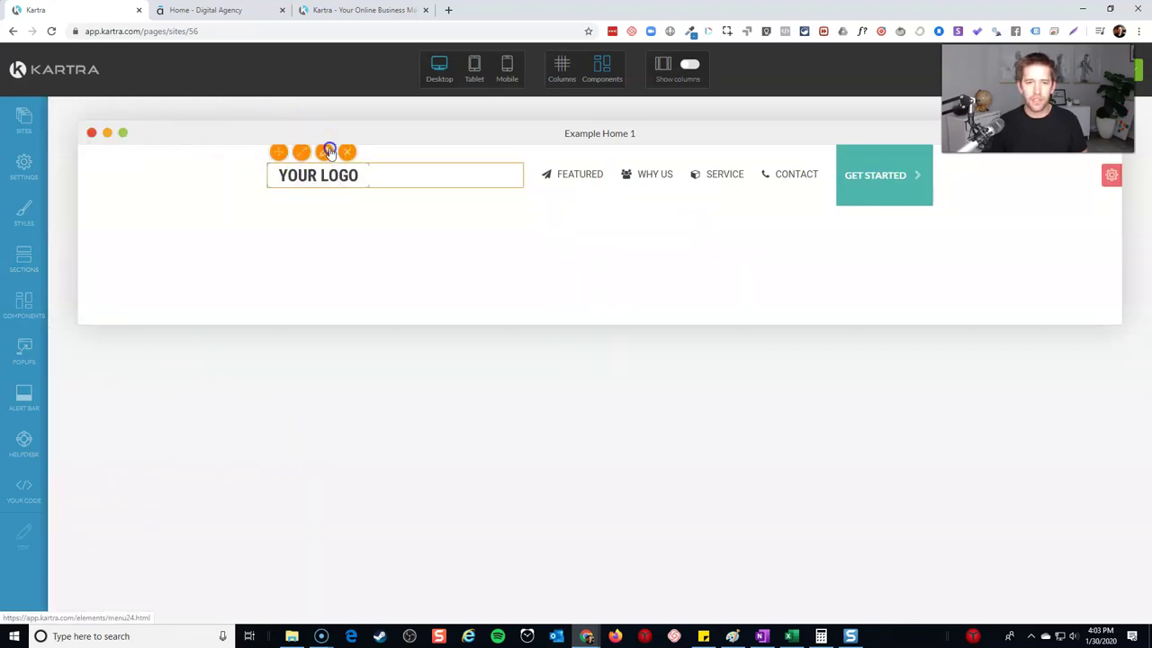
pyautogui.click(325, 151)
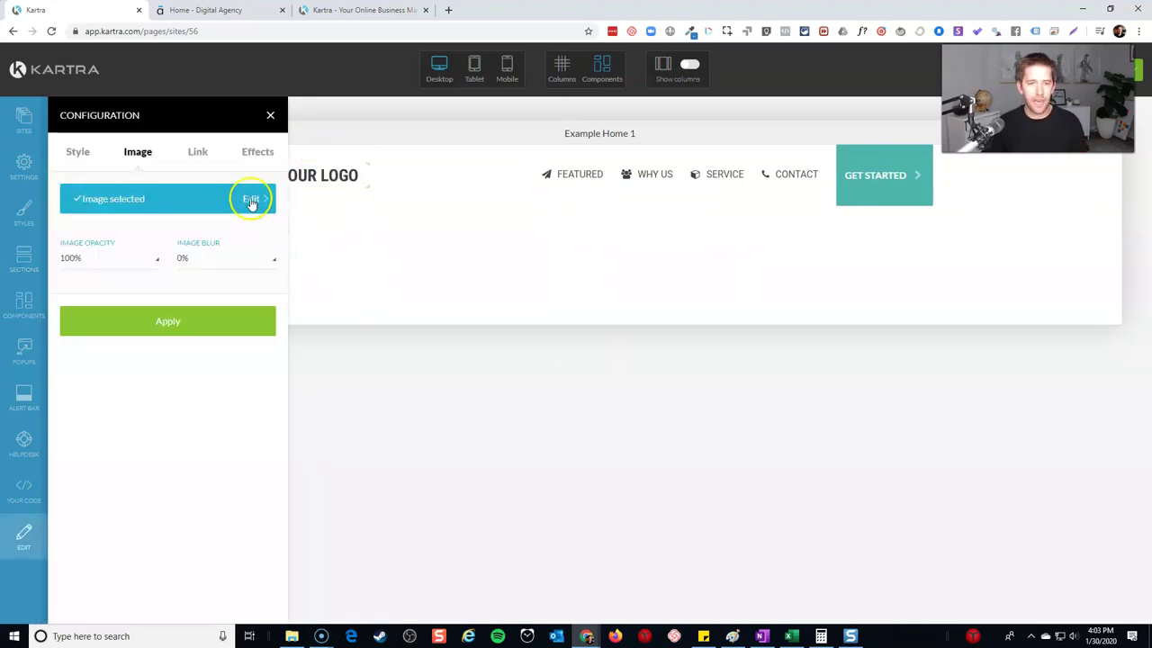
pyautogui.click(251, 199)
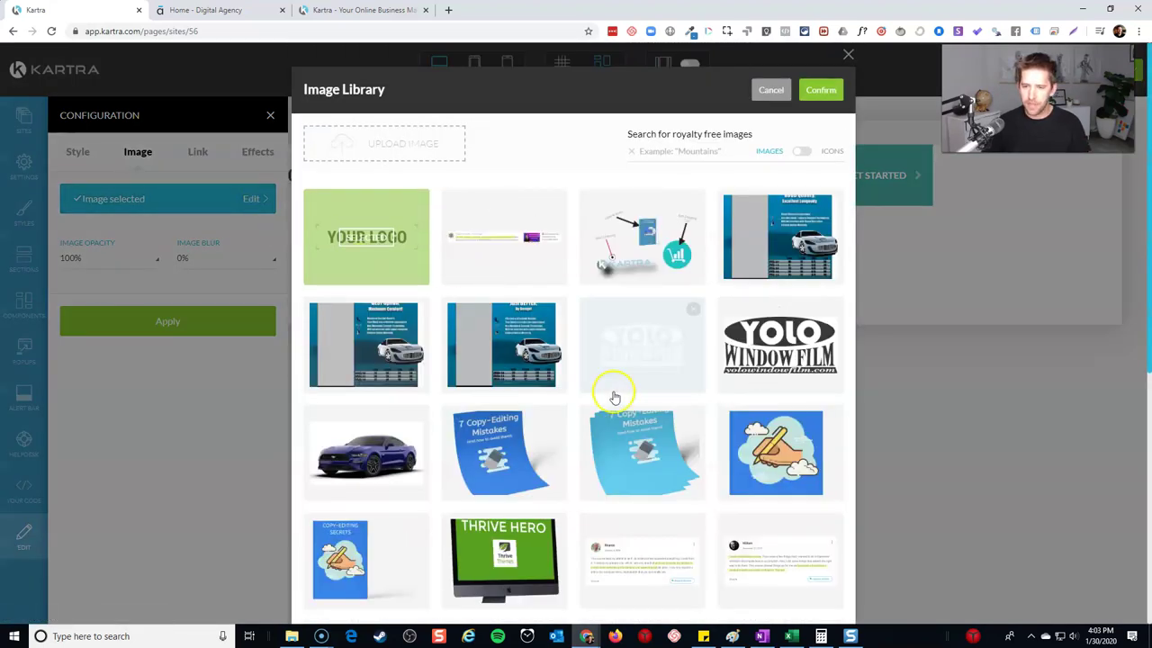
pyautogui.click(775, 347)
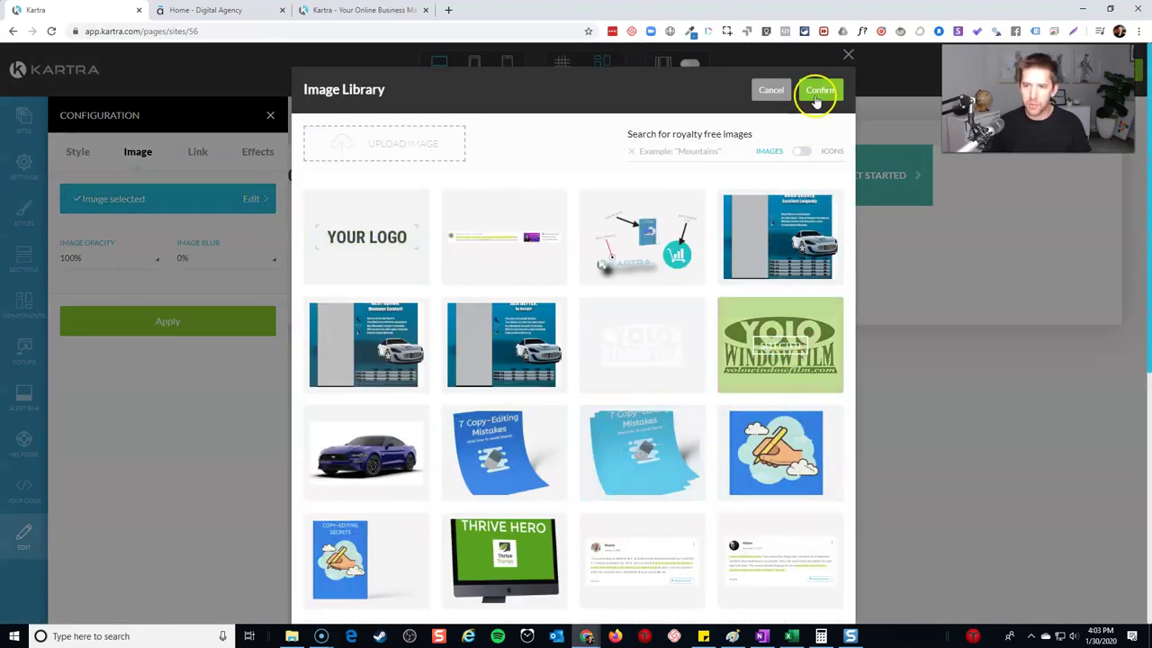
pyautogui.click(815, 97)
pyautogui.click(167, 326)
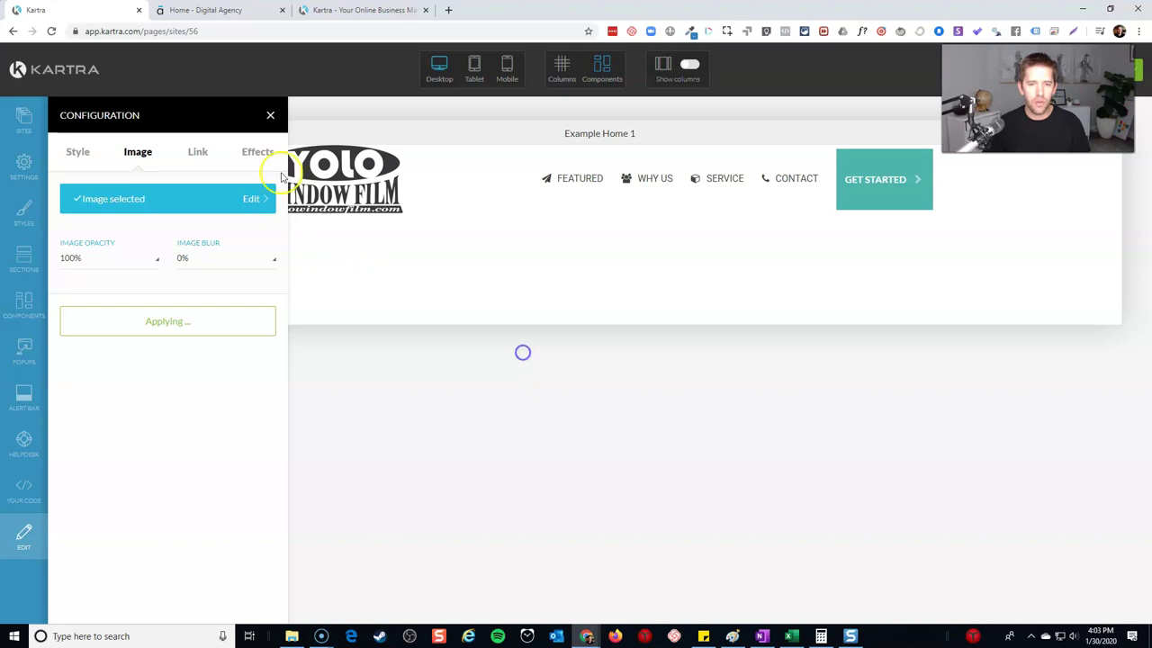
pyautogui.click(269, 116)
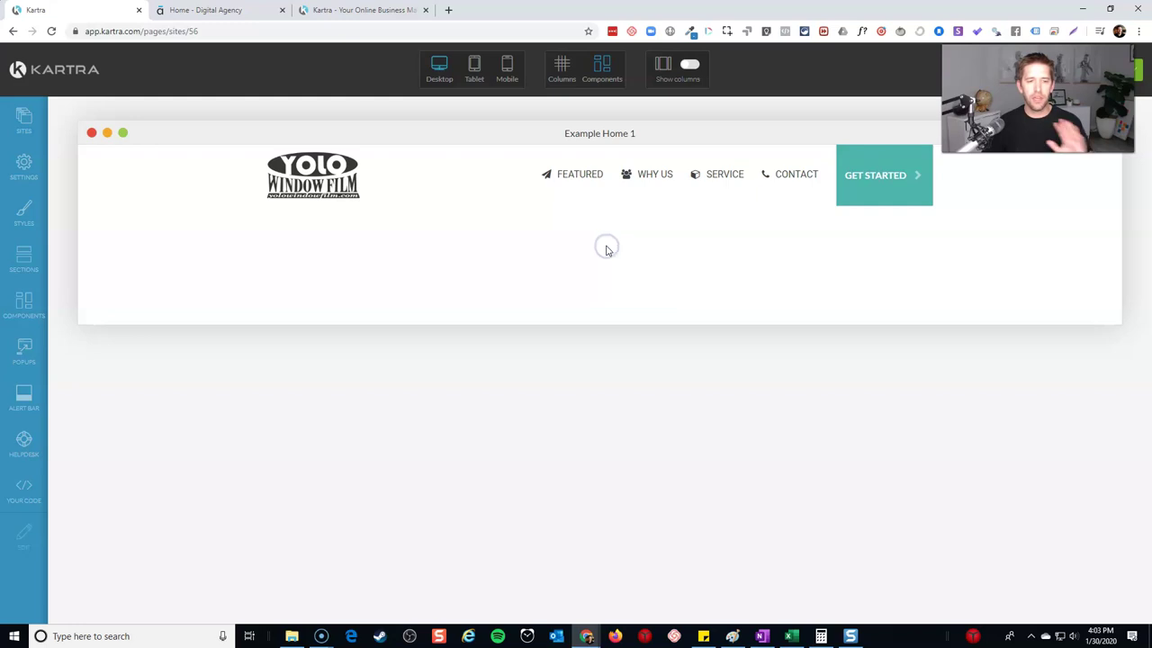
# Step: Using the demo home page's footer as reference, add the dark footer with logo, contact details and About Us text below the navigation menu
pyautogui.click(31, 264)
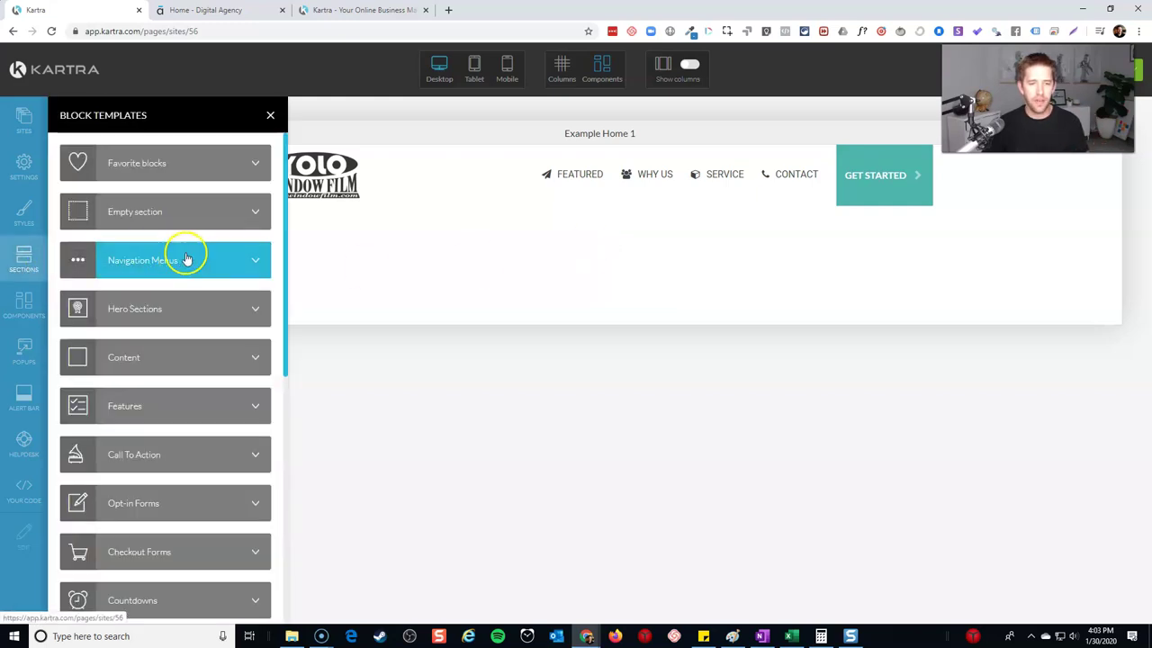
pyautogui.scroll(-5, 221, 327)
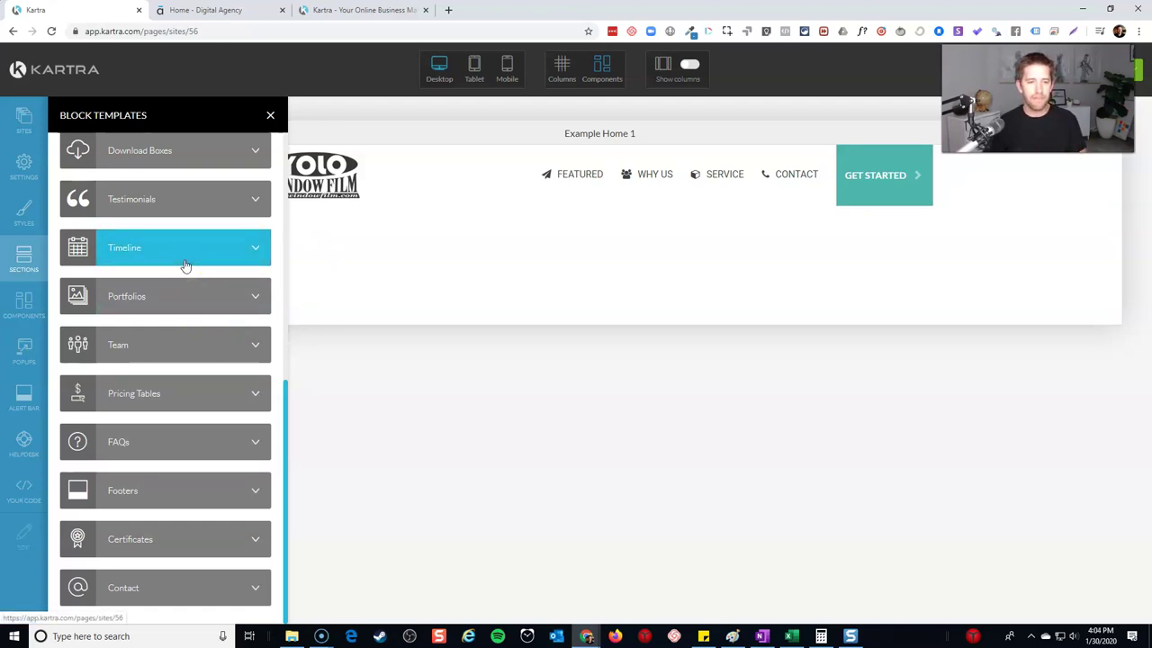
pyautogui.click(170, 495)
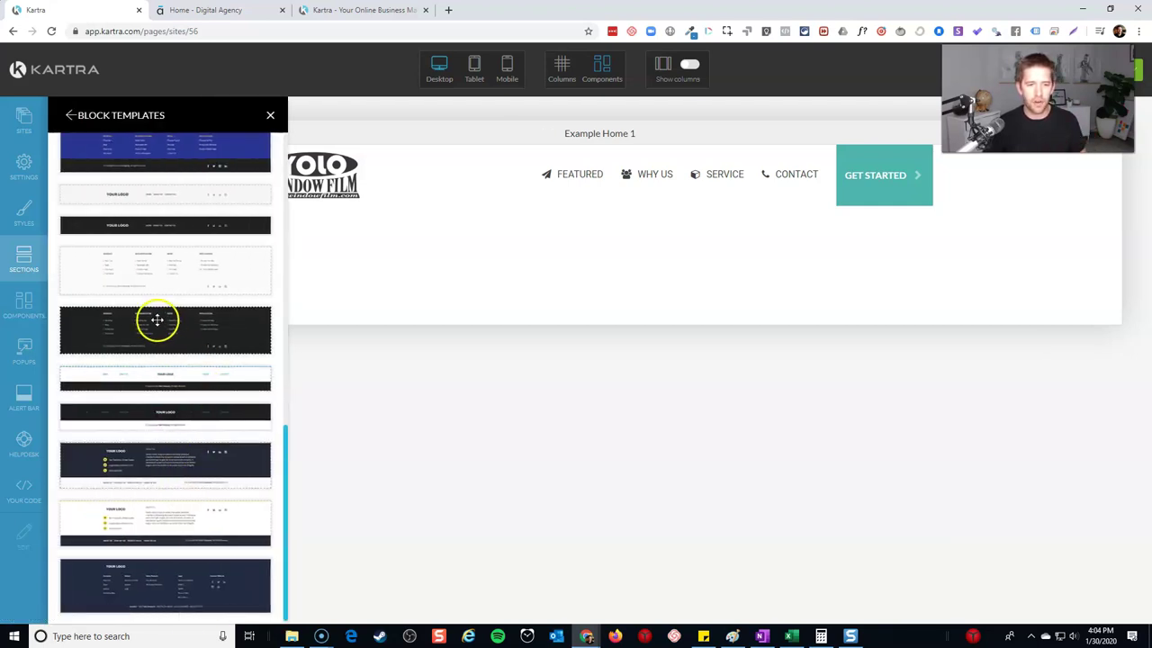
pyautogui.click(206, 10)
pyautogui.scroll(-5, 602, 440)
pyautogui.scroll(-15, 602, 441)
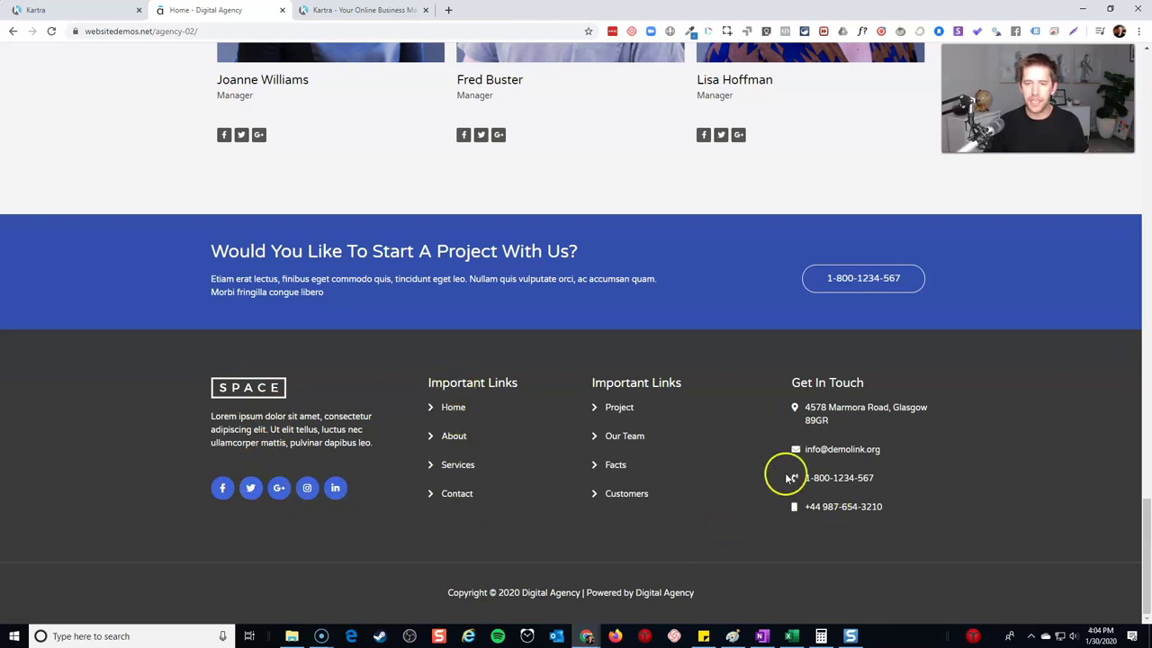
pyautogui.click(70, 11)
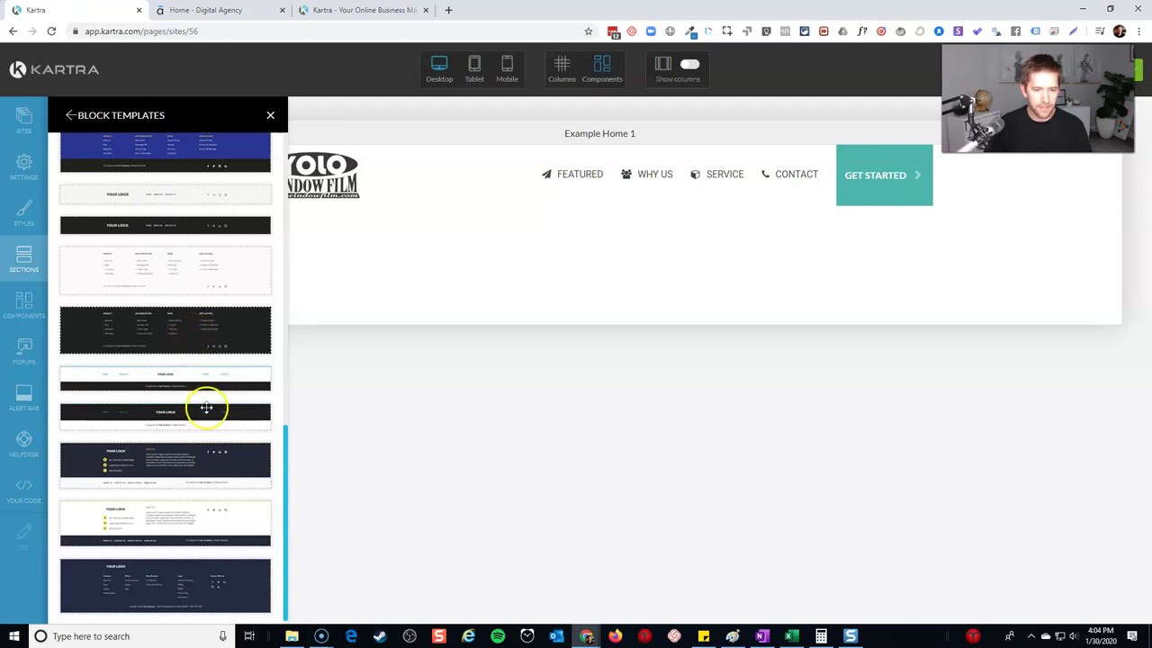
pyautogui.moveTo(128, 463); pyautogui.dragTo(597, 272)
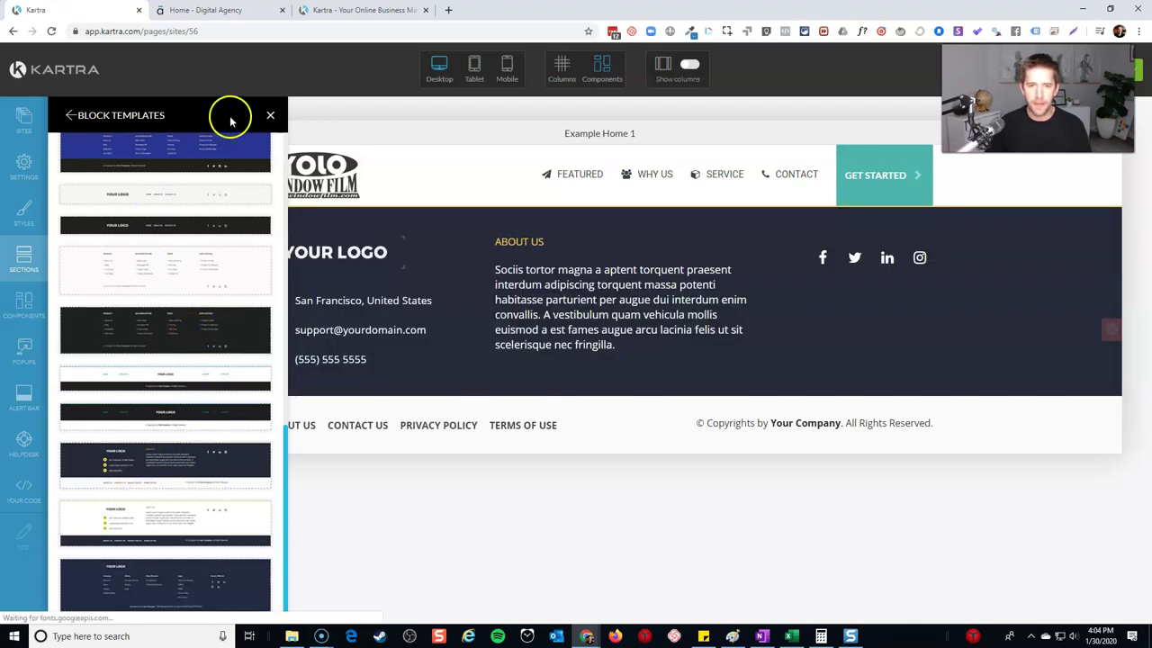
pyautogui.click(270, 114)
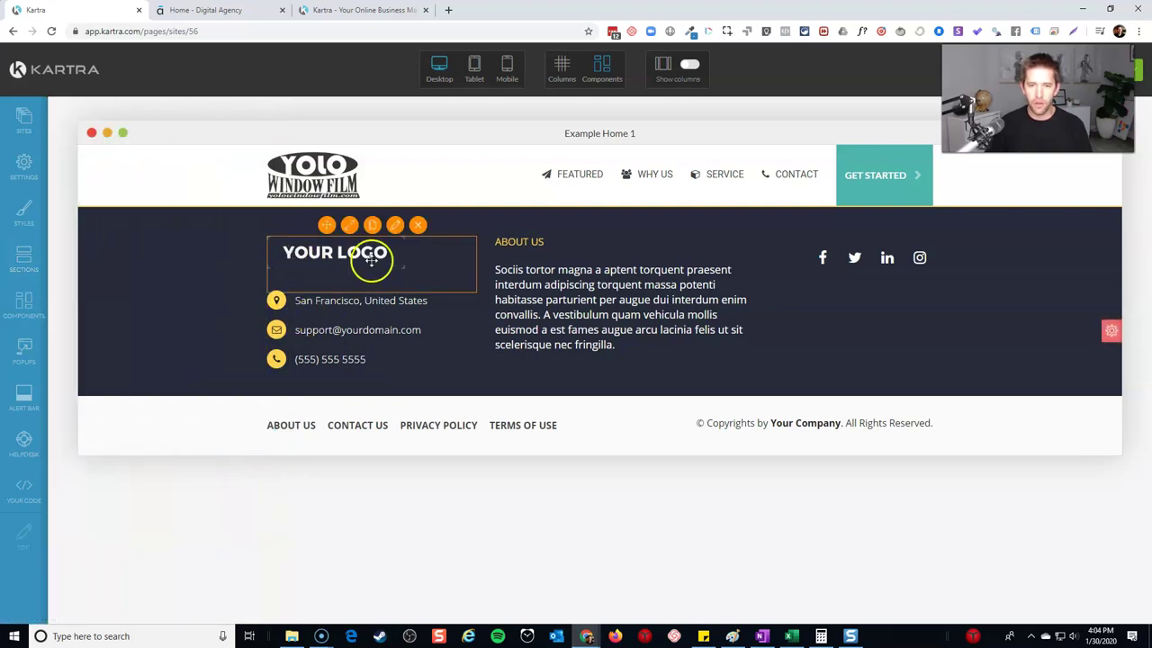
# Step: Replace the footer's placeholder logo with the white YOLO Window Film image from the image library and apply it
pyautogui.click(395, 225)
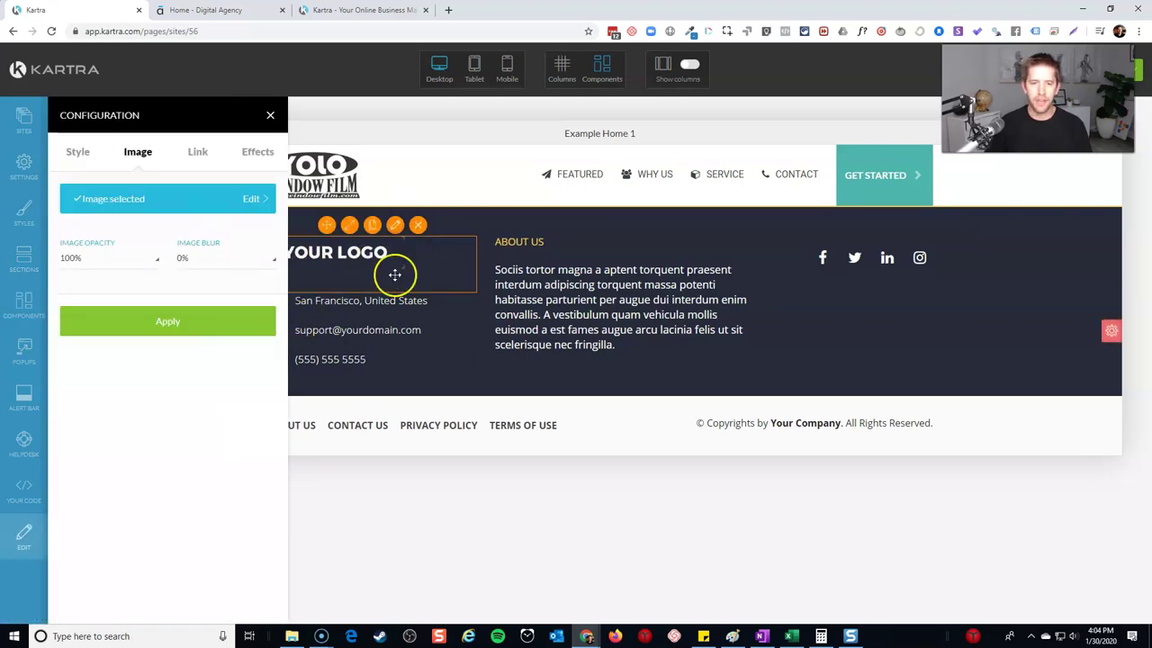
pyautogui.click(243, 202)
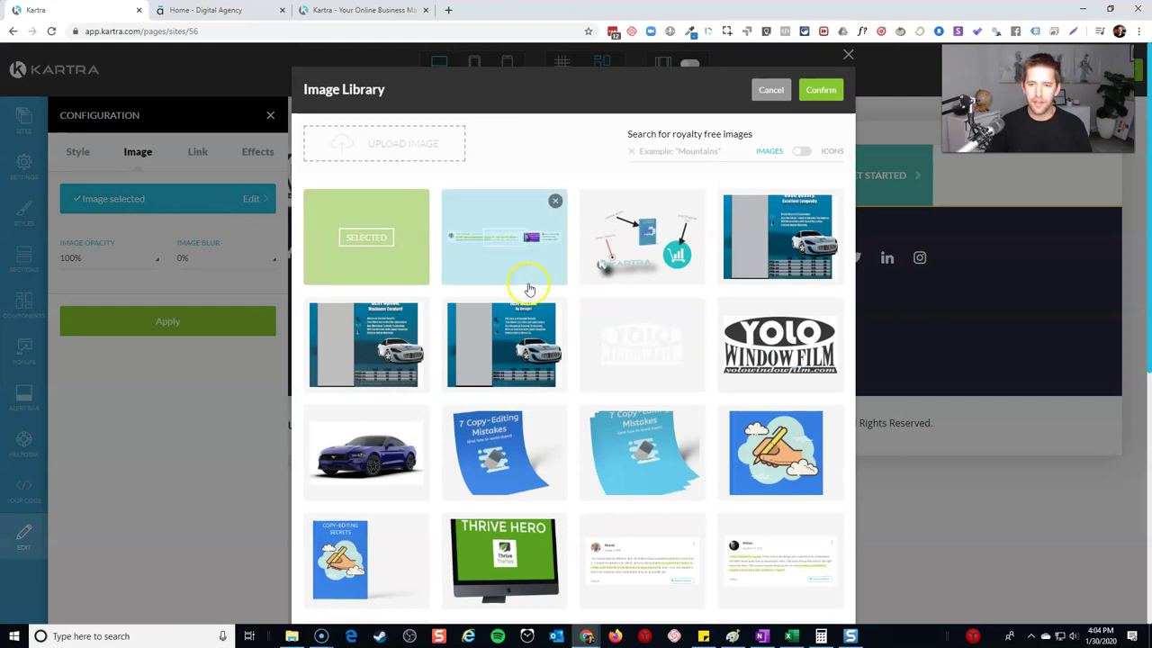
pyautogui.click(639, 346)
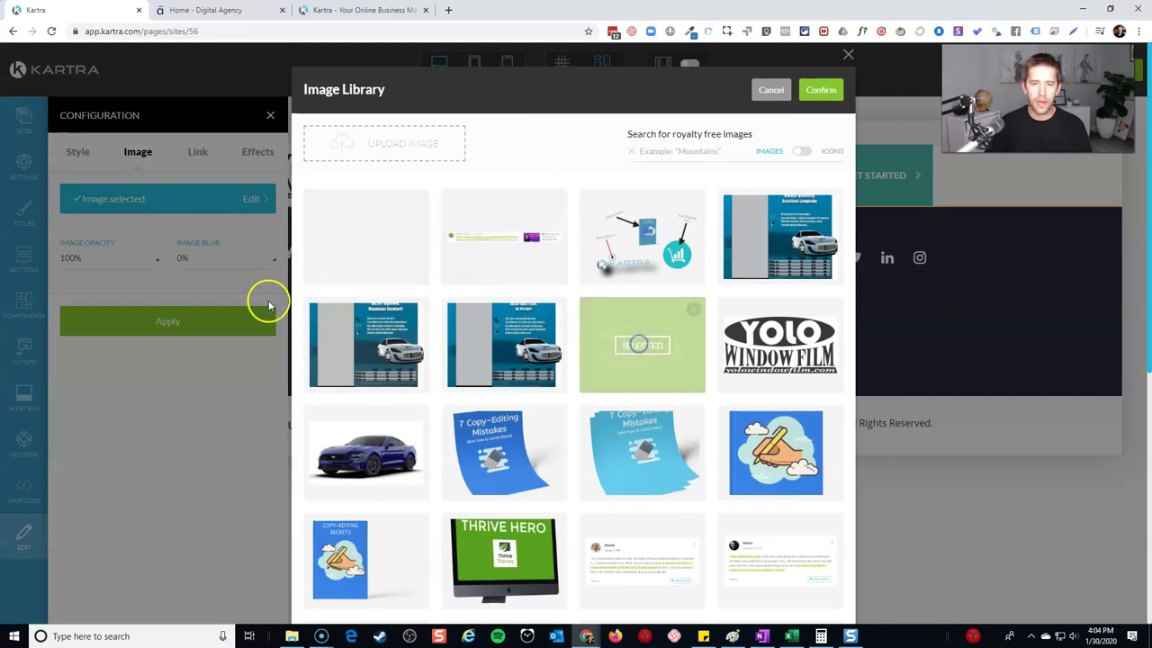
pyautogui.click(819, 90)
pyautogui.click(259, 322)
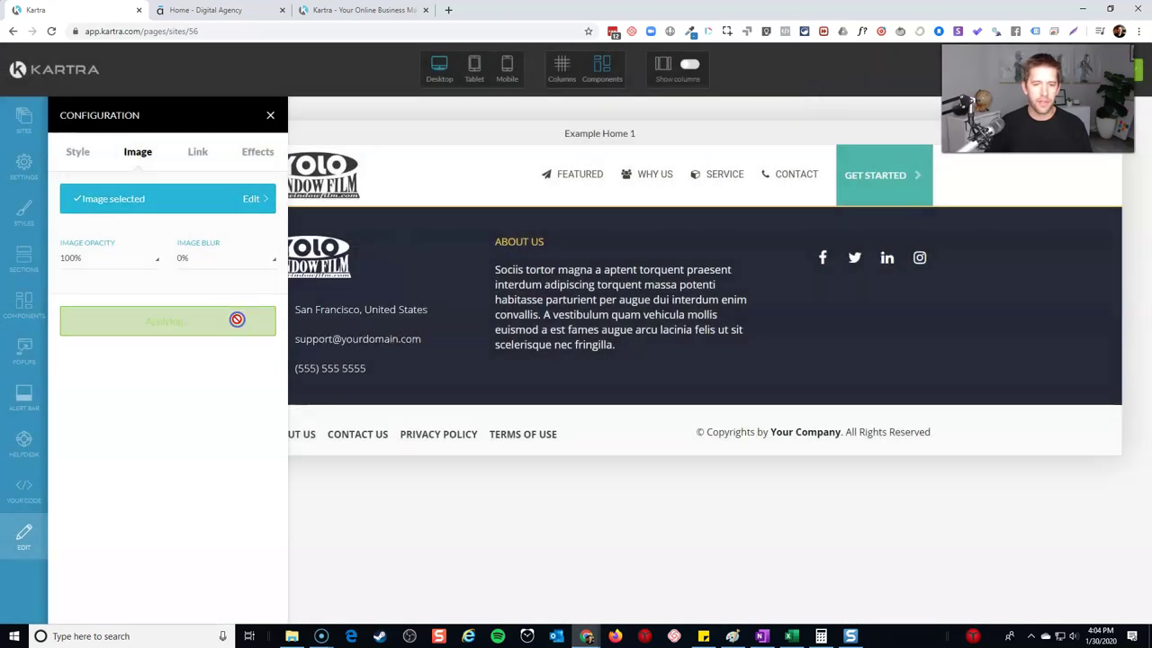
pyautogui.click(270, 114)
pyautogui.click(317, 314)
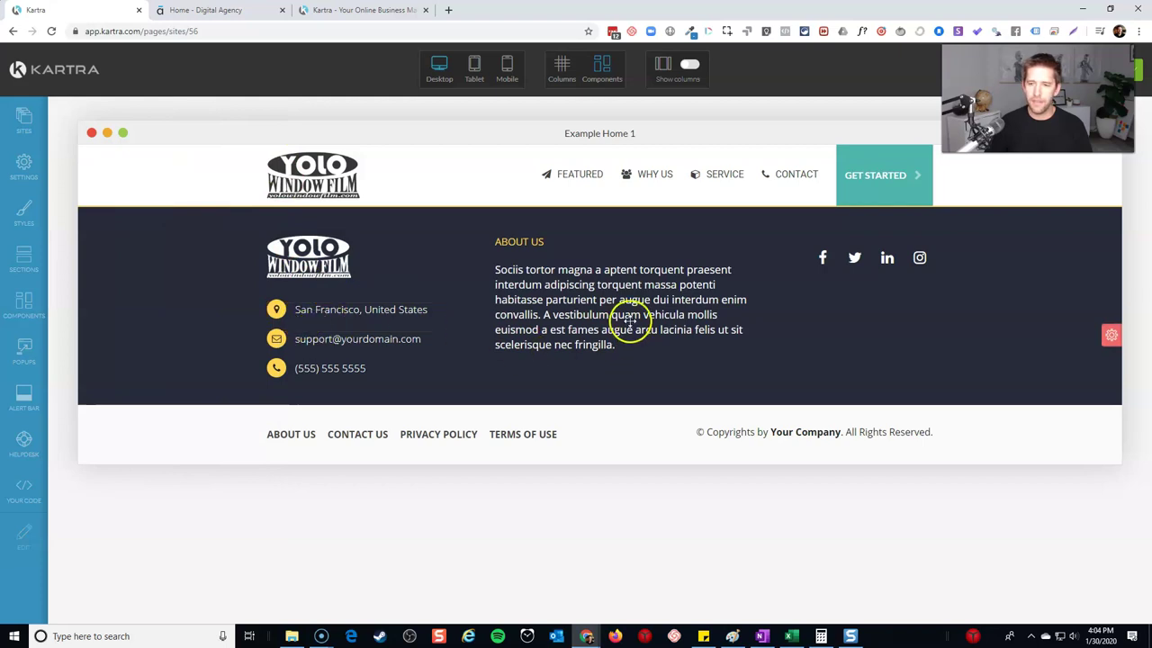
pyautogui.moveTo(875, 257)
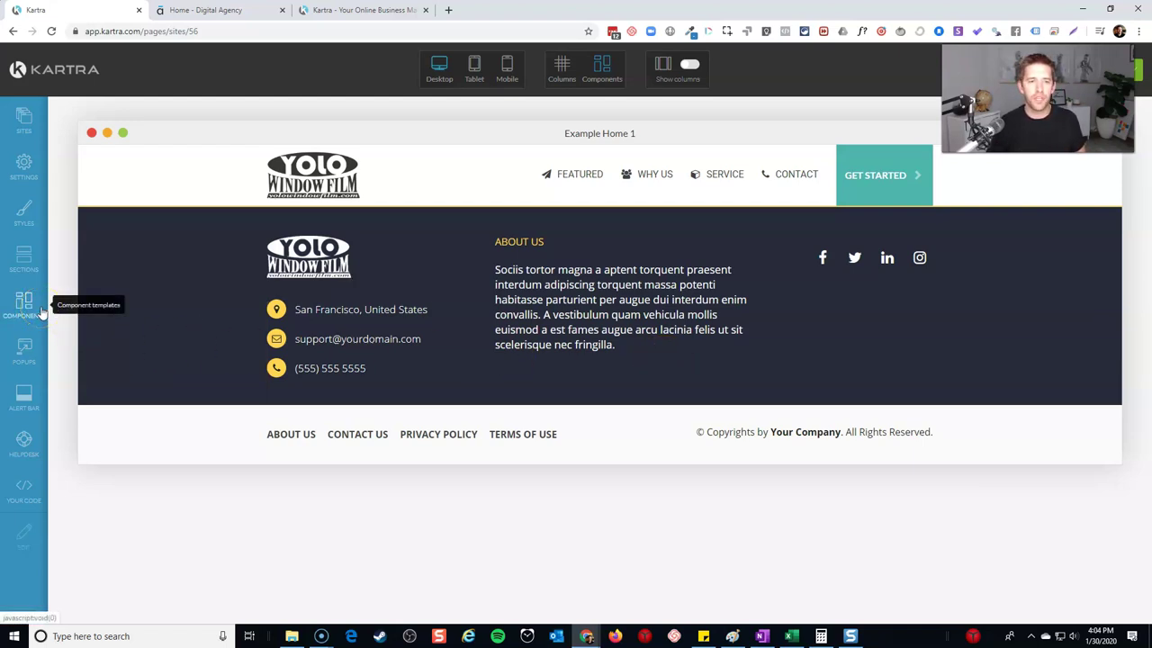
# Step: Activate the page's exit pop-up and set its display recurrence to "On every visit"
pyautogui.click(26, 353)
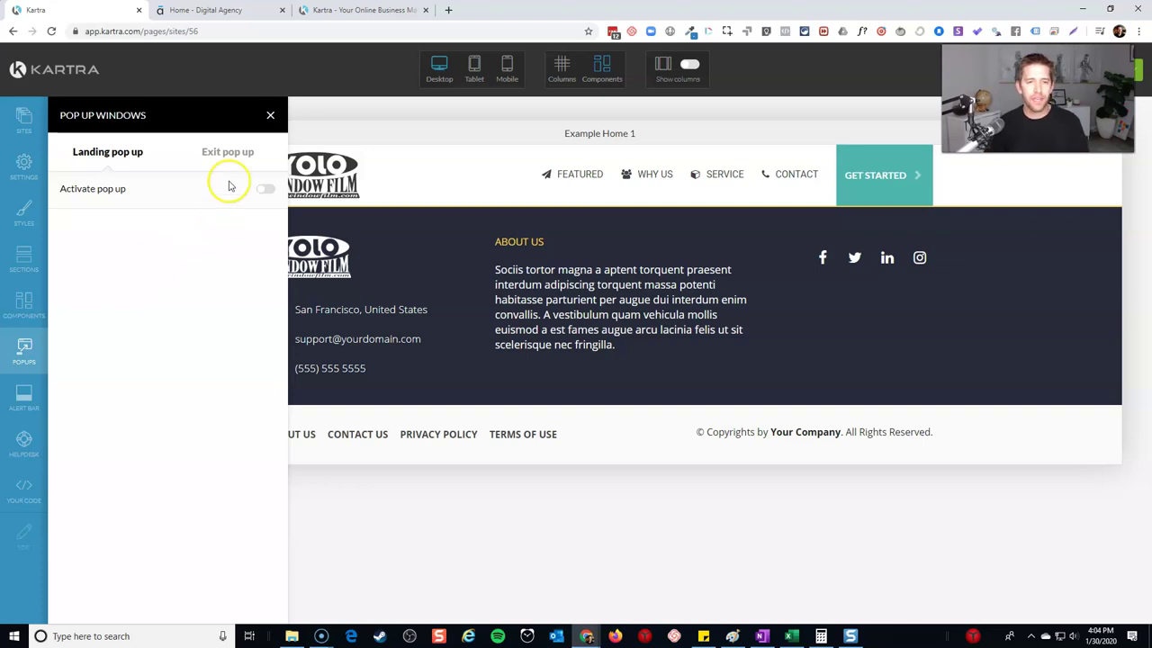
pyautogui.click(230, 153)
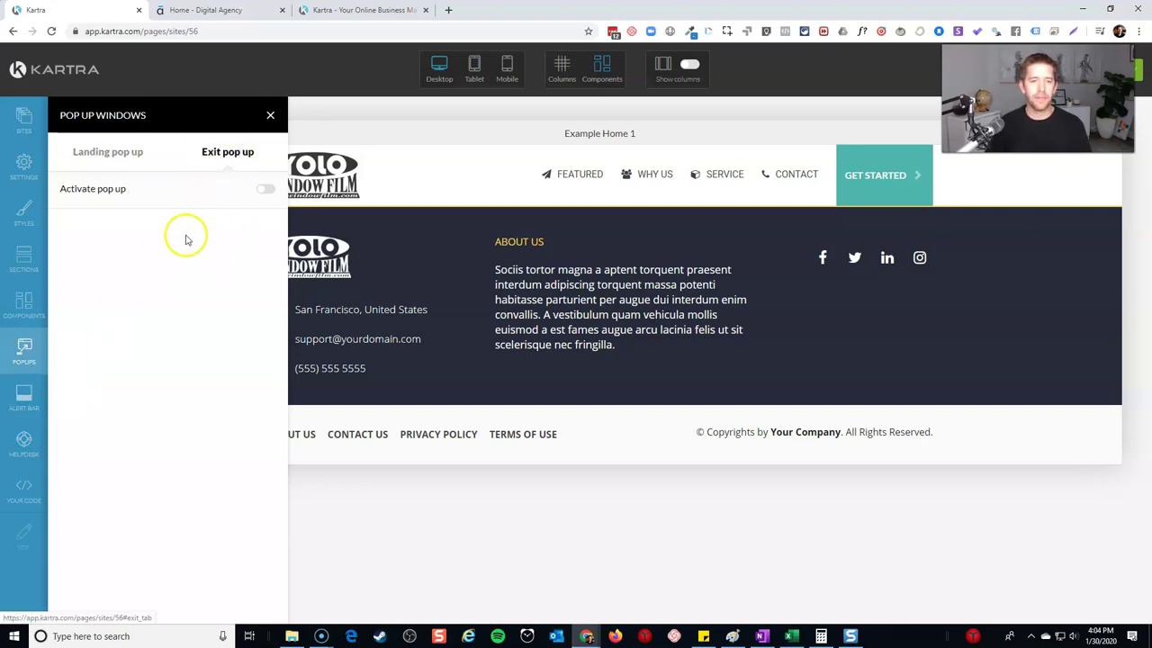
pyautogui.click(264, 190)
pyautogui.click(238, 249)
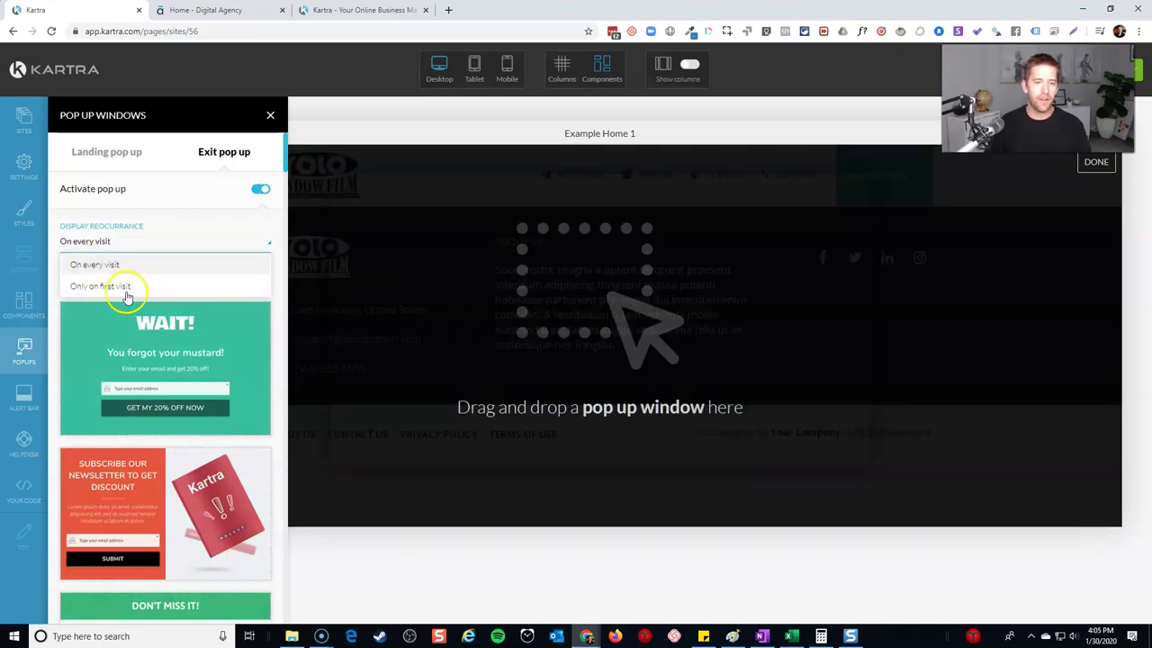
pyautogui.click(127, 270)
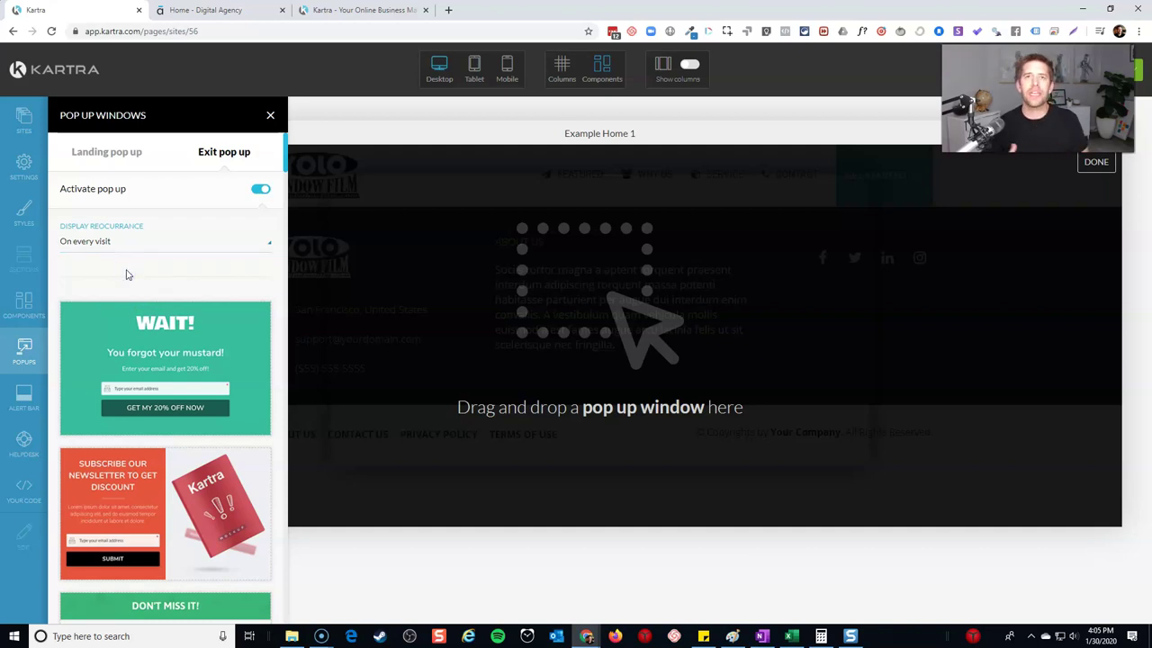
# Step: Place the "Subscribe and get news!" template with the striped airmail border as the exit pop-up window
pyautogui.scroll(-4, 99, 450)
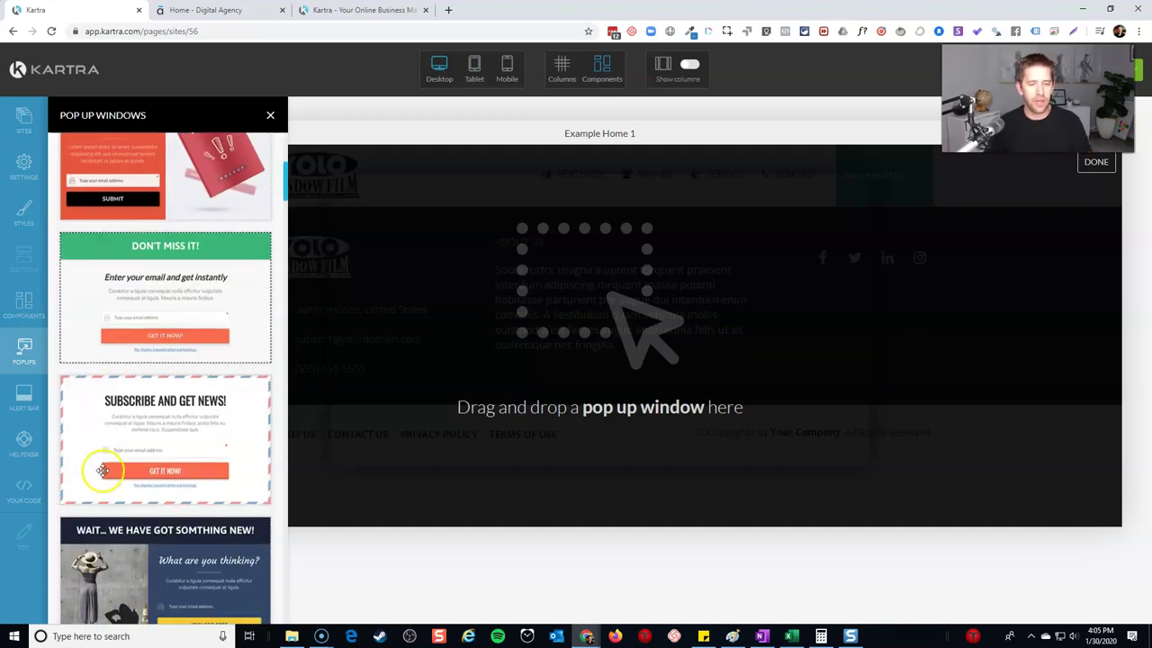
pyautogui.moveTo(153, 450); pyautogui.dragTo(684, 234)
pyautogui.click(270, 117)
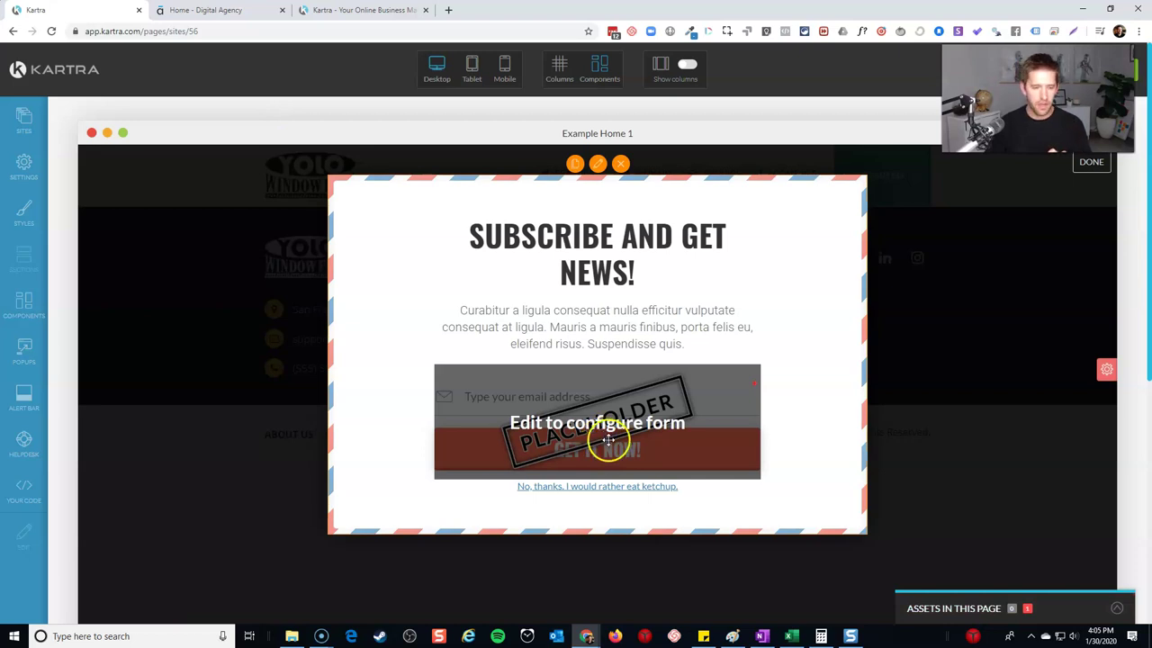
# Step: Check the exit pop-up's configuration without changing it and expand the list of assets in this page
pyautogui.click(598, 165)
pyautogui.click(269, 116)
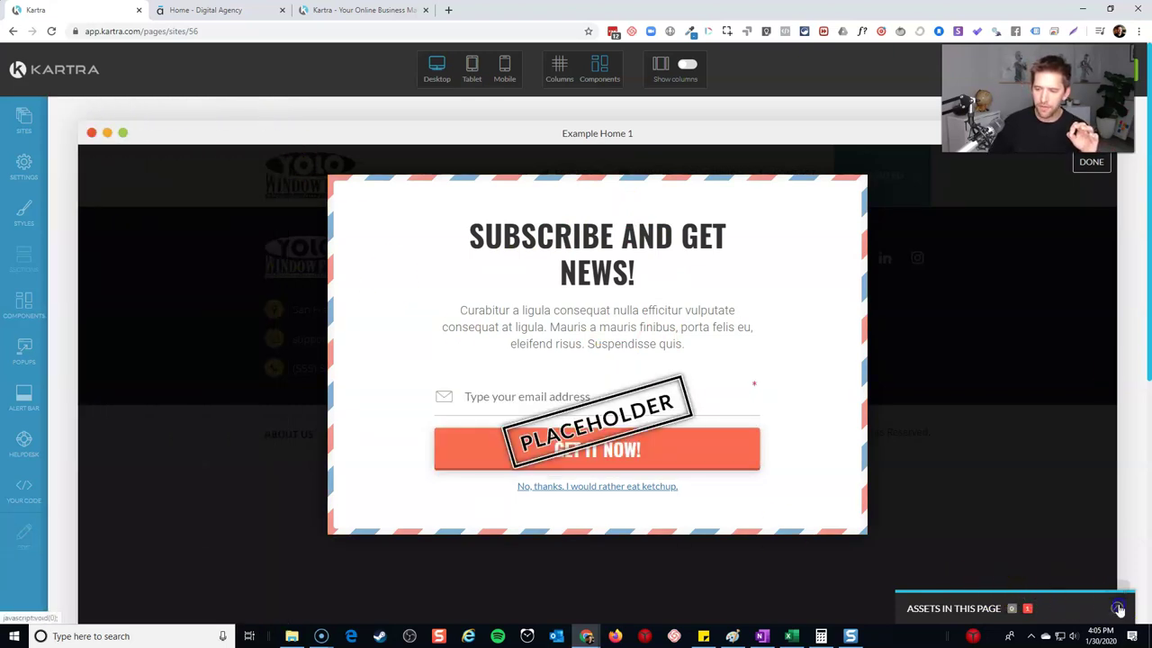
pyautogui.click(1041, 602)
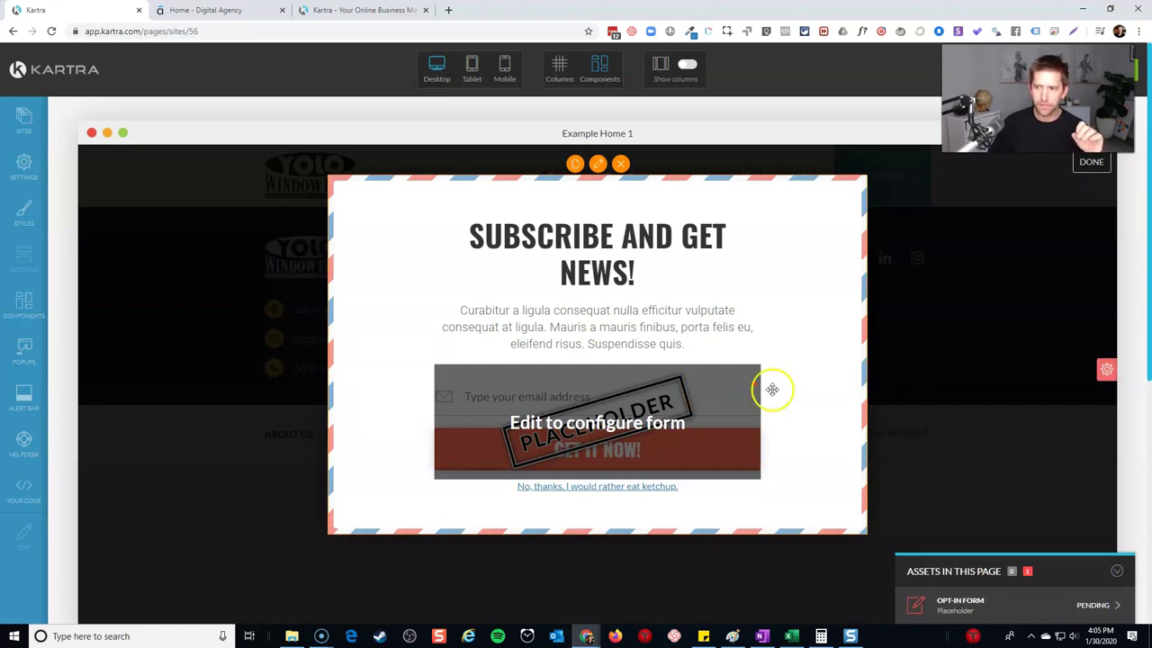
# Step: Finish editing the exit pop-up and list the block templates for hero sections
pyautogui.click(1087, 164)
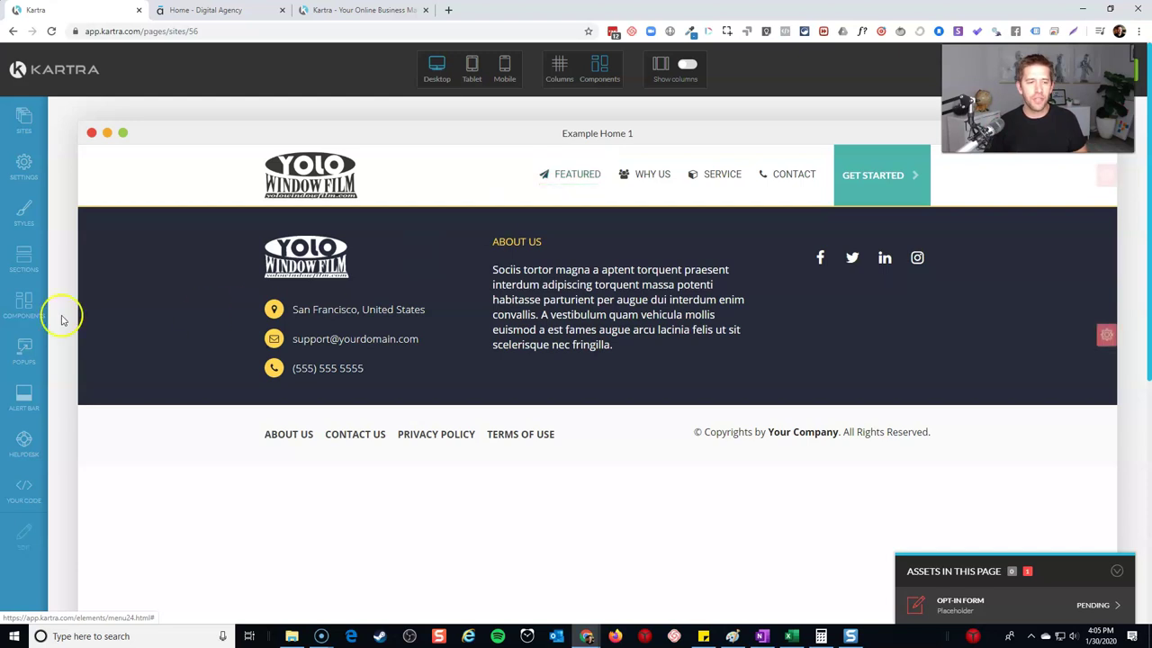
pyautogui.click(22, 263)
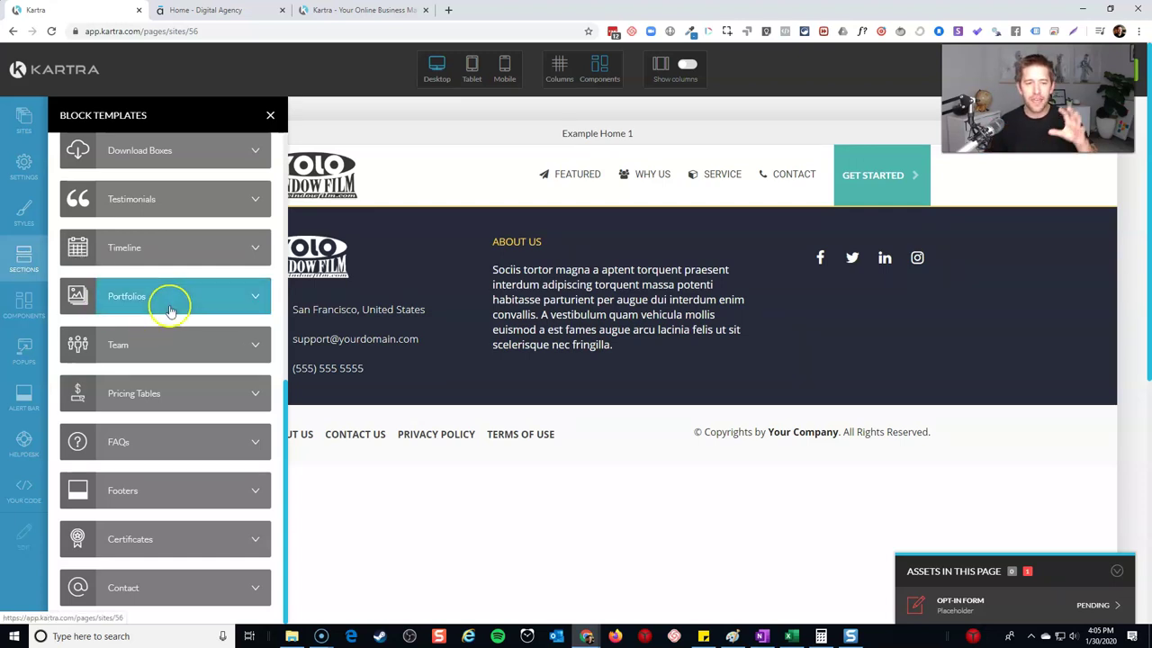
pyautogui.scroll(5, 173, 310)
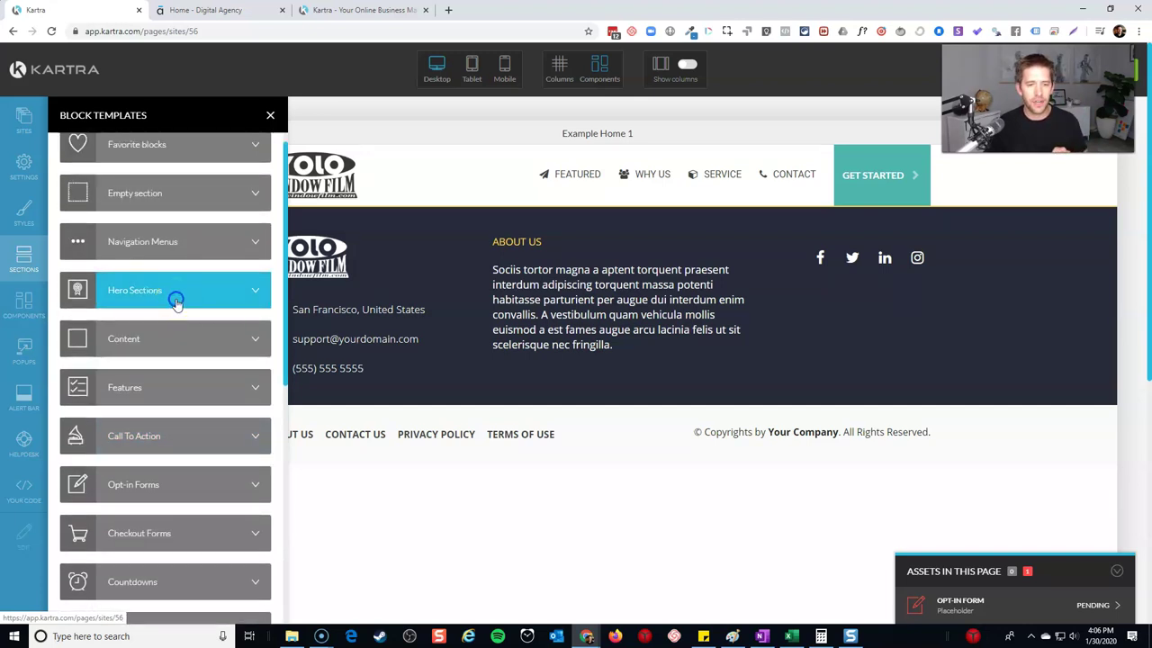
pyautogui.click(176, 303)
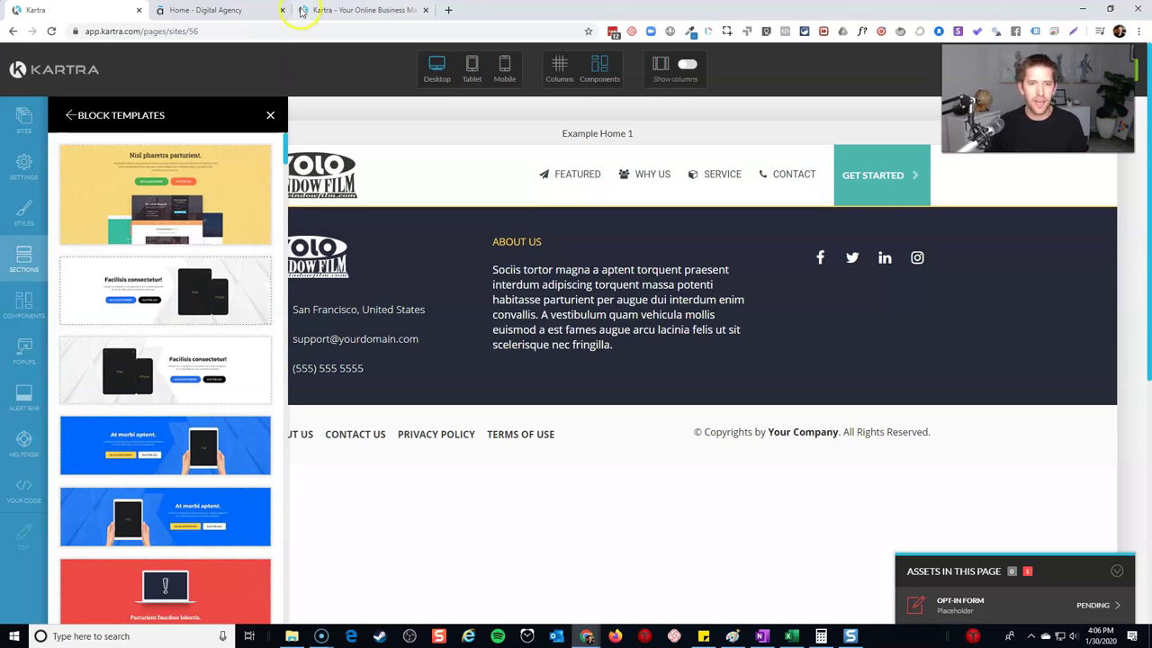
# Step: With the digital agency demo's hero as reference, place the light "Product Designer" hero template with the man at its right between menu and footer
pyautogui.click(206, 10)
pyautogui.scroll(10, 712, 304)
pyautogui.scroll(10, 712, 305)
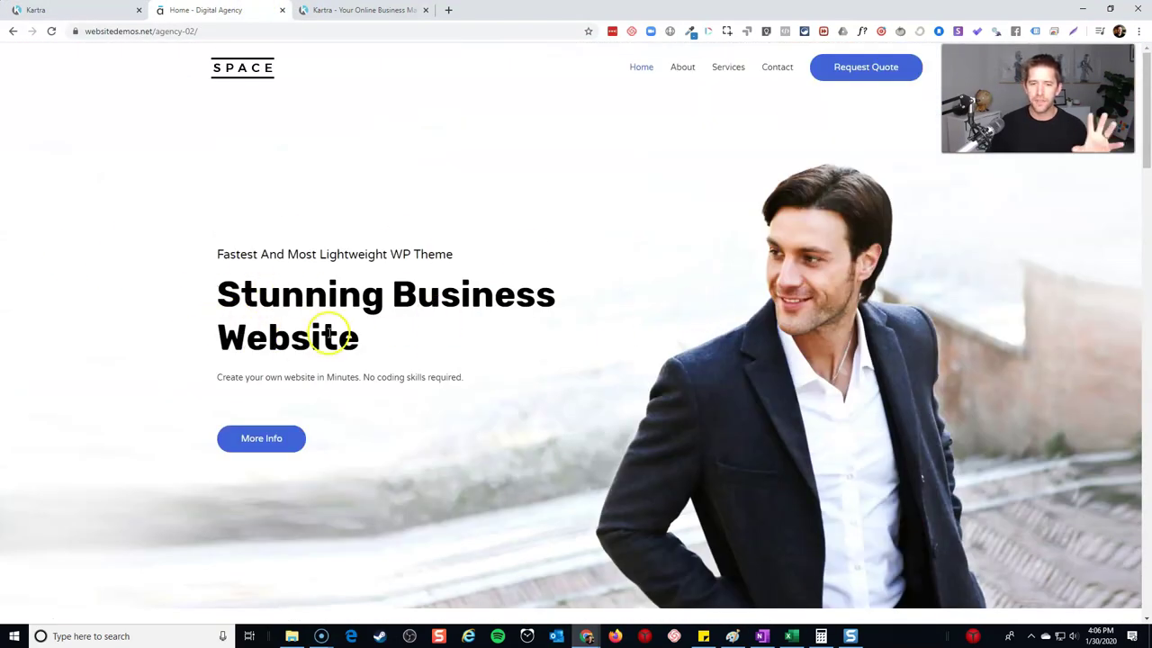
pyautogui.click(41, 10)
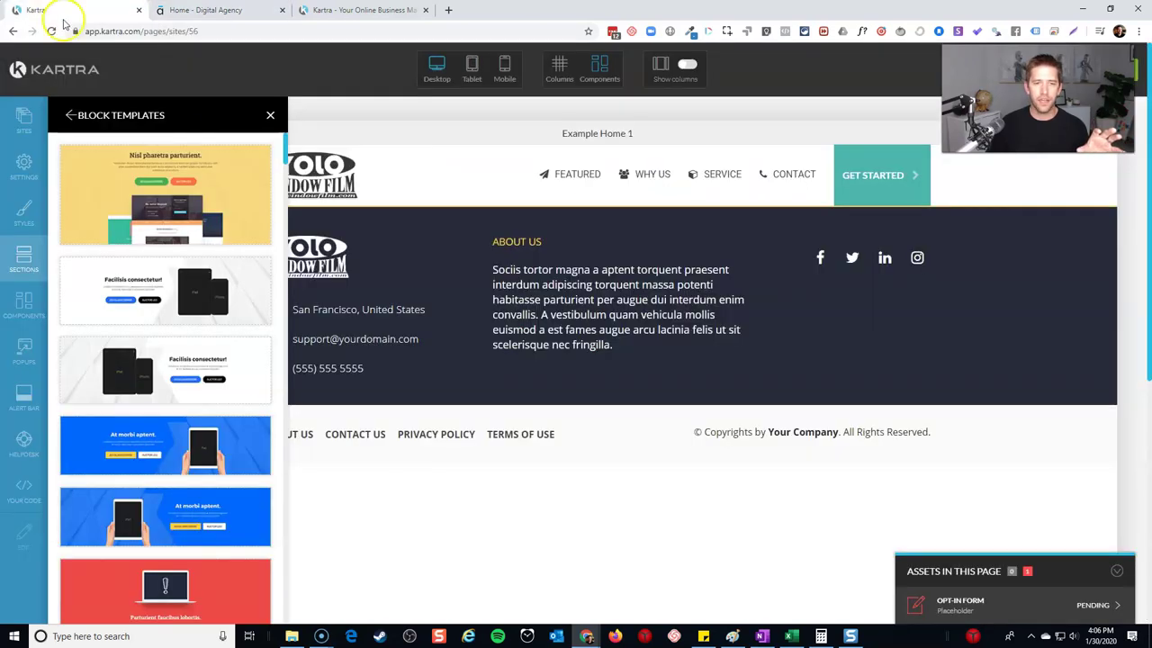
pyautogui.scroll(-5, 189, 269)
pyautogui.scroll(-5, 187, 270)
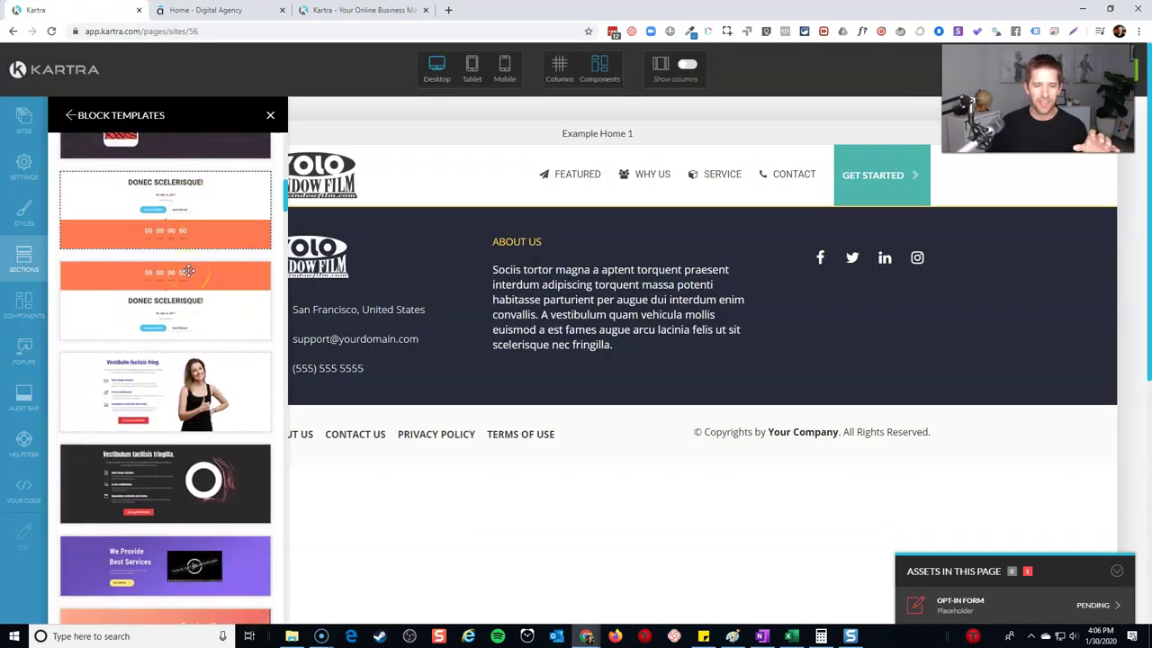
pyautogui.scroll(1, 184, 266)
pyautogui.scroll(-8, 184, 265)
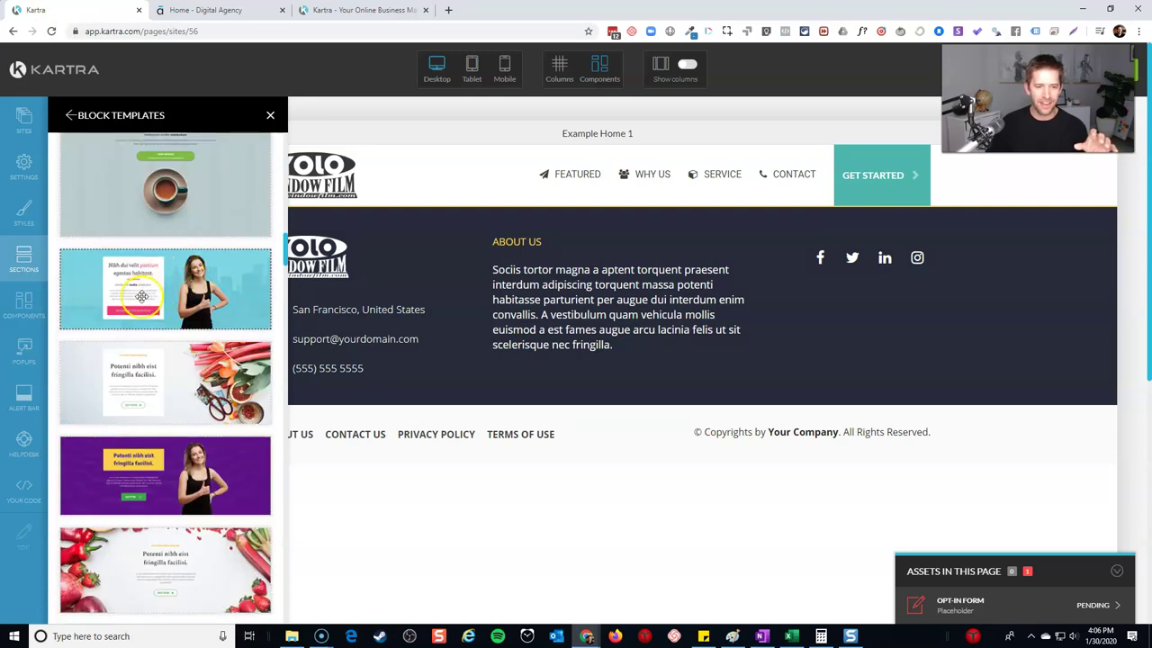
pyautogui.scroll(-5, 141, 296)
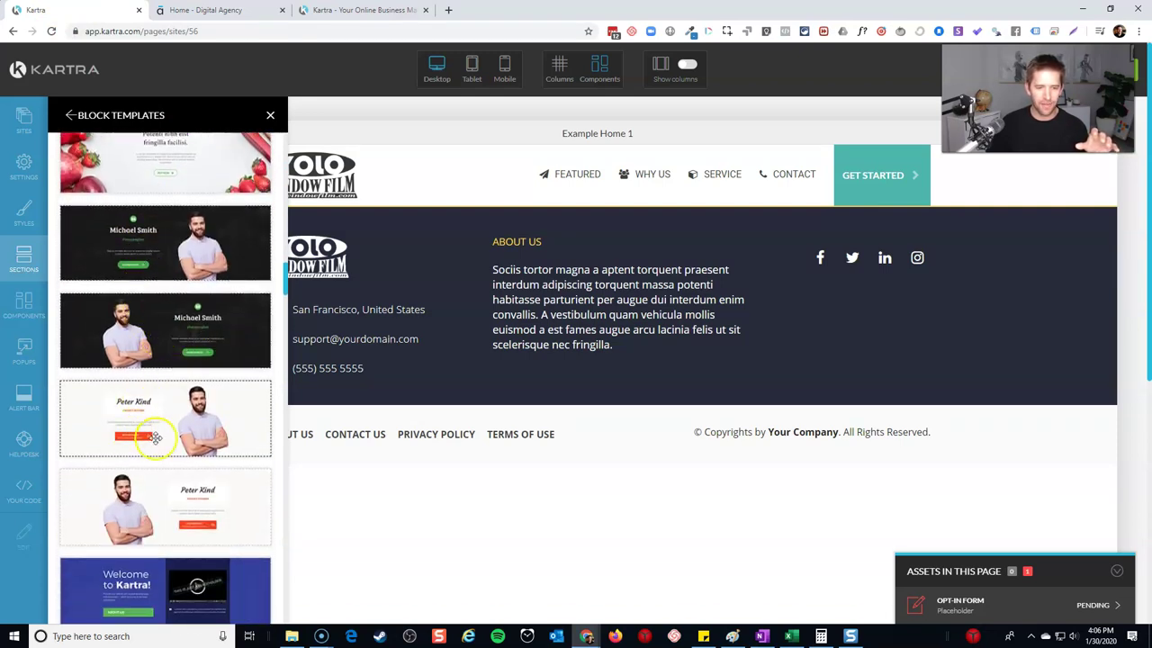
pyautogui.moveTo(160, 426); pyautogui.dragTo(604, 231)
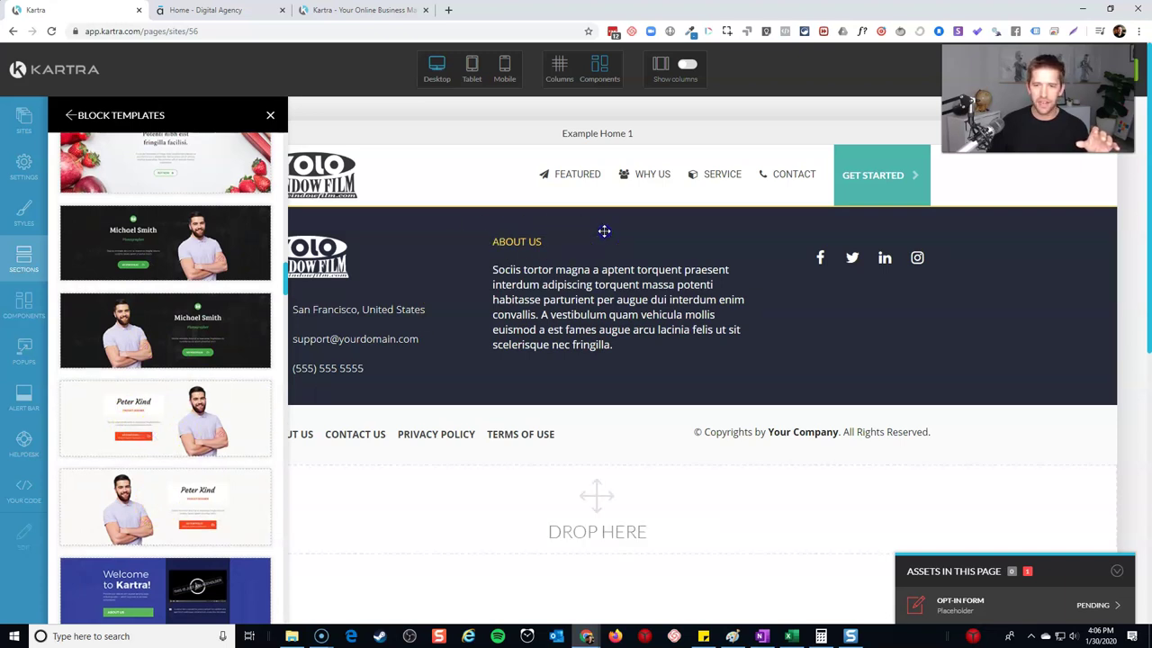
pyautogui.moveTo(518, 270); pyautogui.dragTo(599, 241)
pyautogui.click(270, 114)
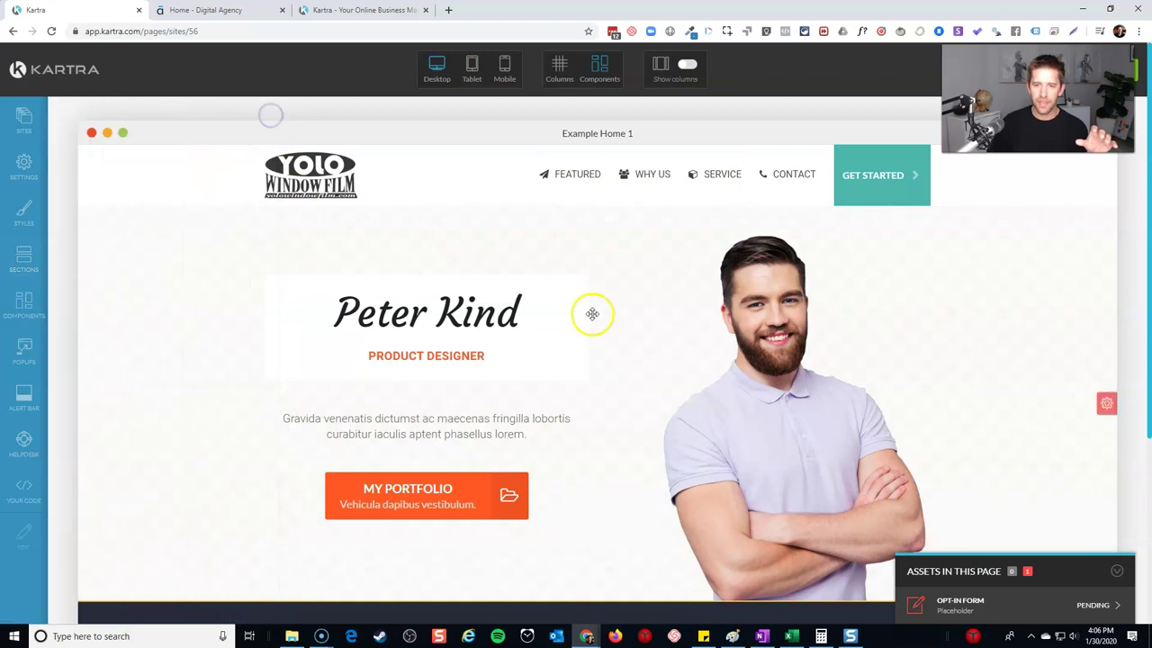
# Step: Remove the background image from the hero section and apply the change
pyautogui.moveTo(1106, 403)
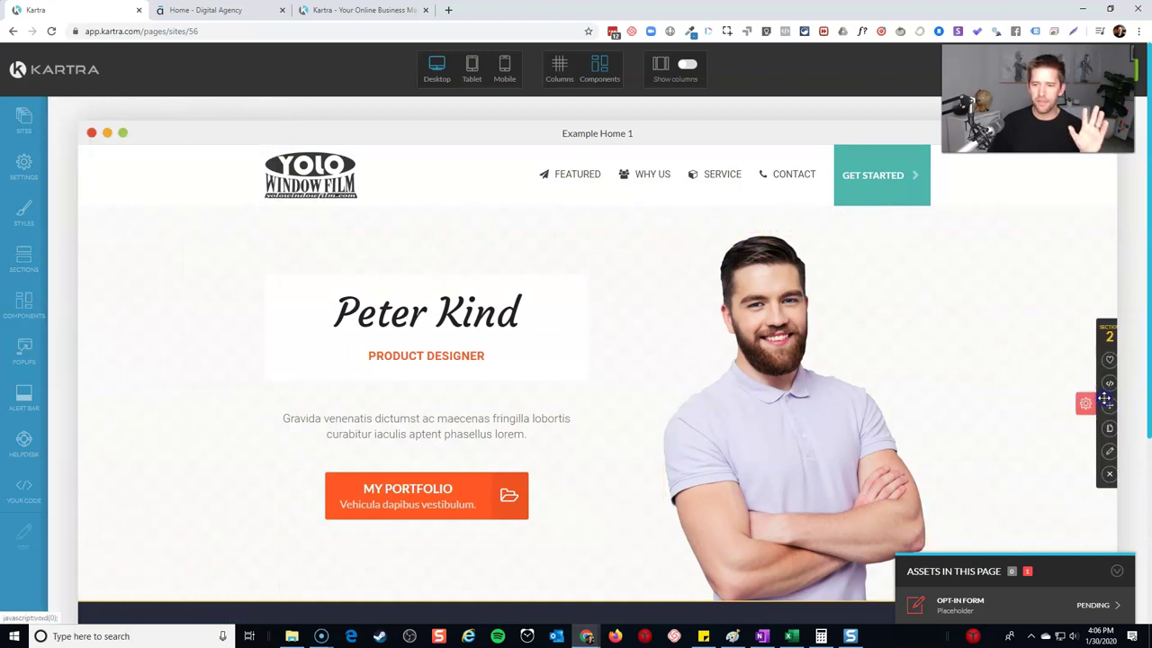
pyautogui.click(1103, 450)
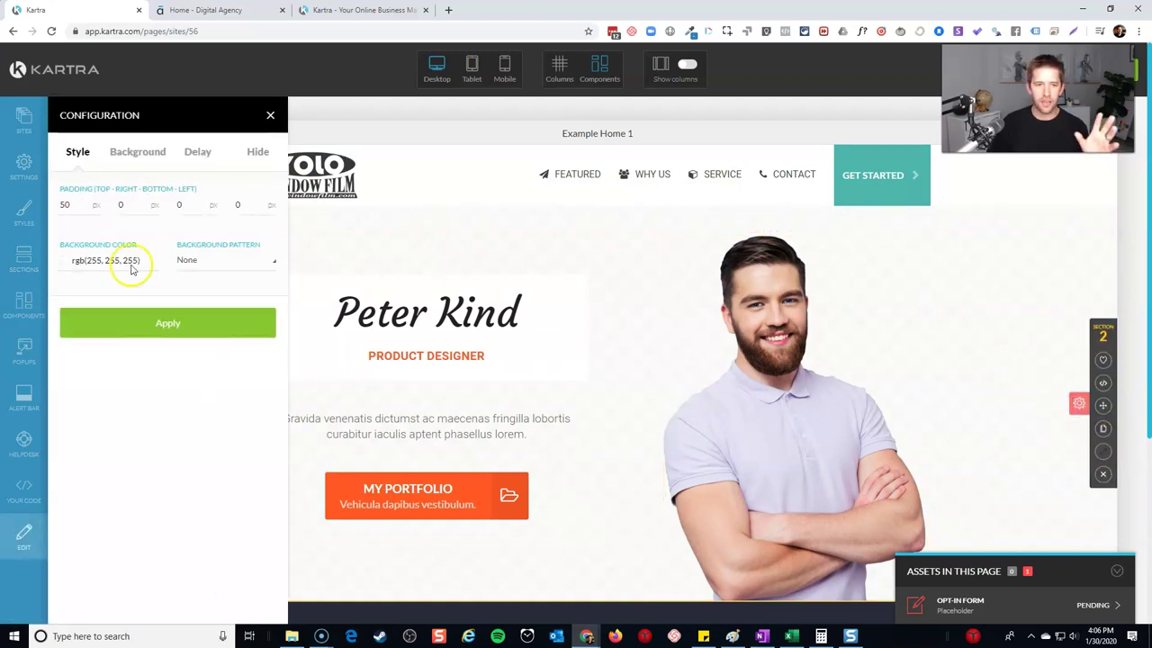
pyautogui.click(136, 153)
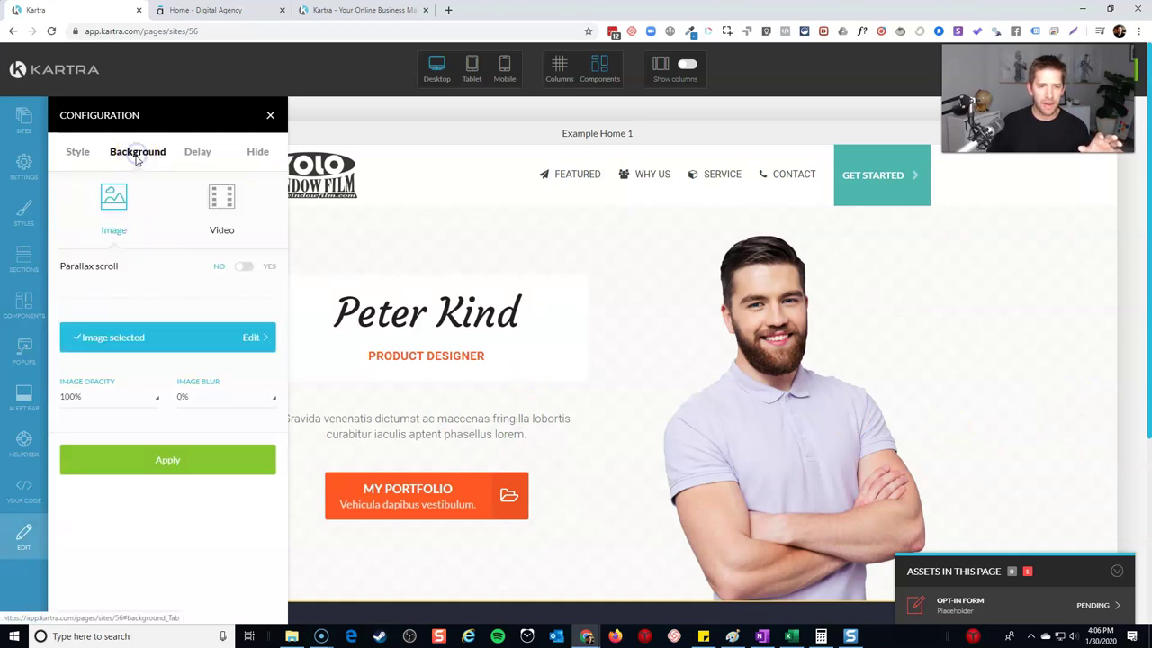
pyautogui.click(199, 337)
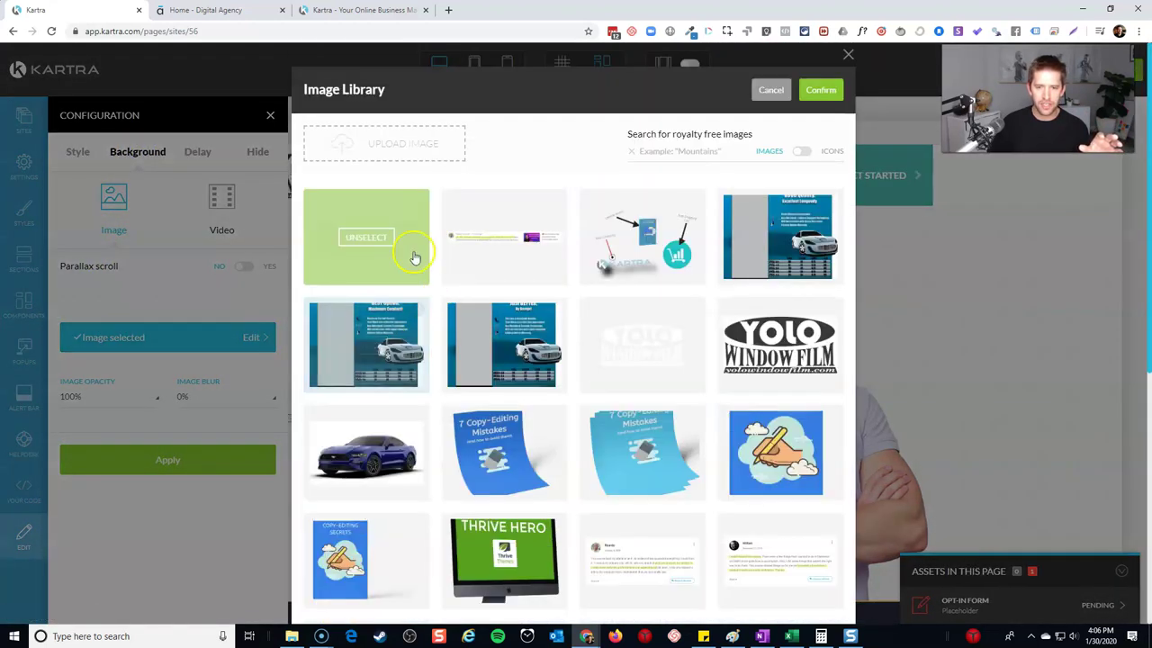
pyautogui.click(364, 241)
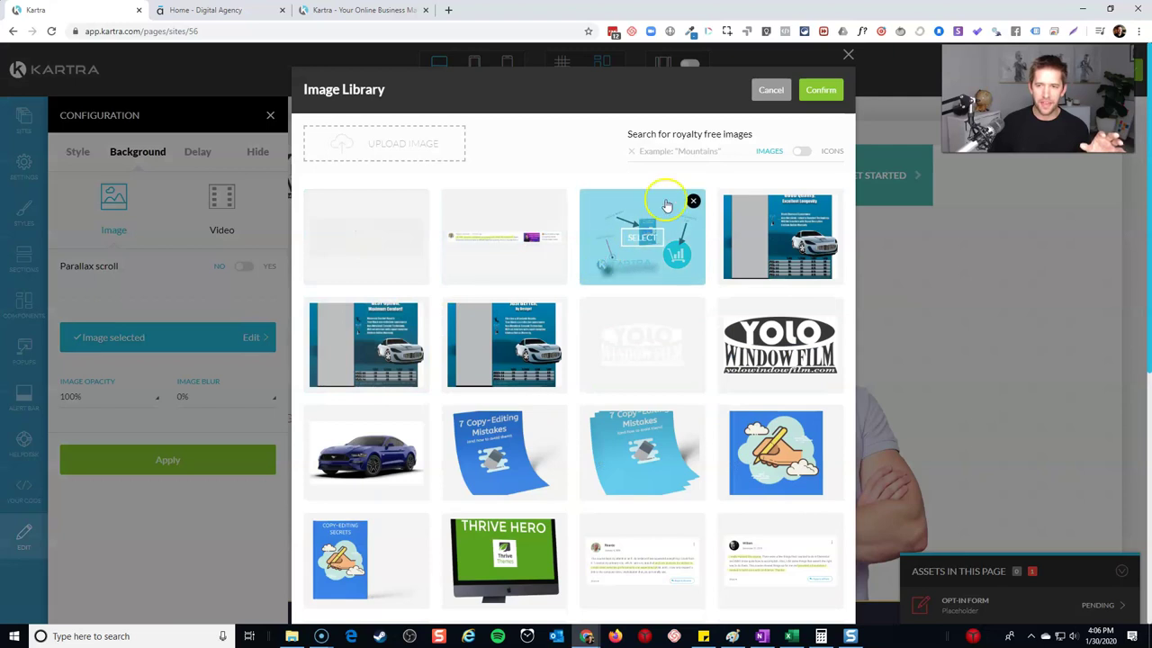
pyautogui.click(814, 92)
pyautogui.click(166, 459)
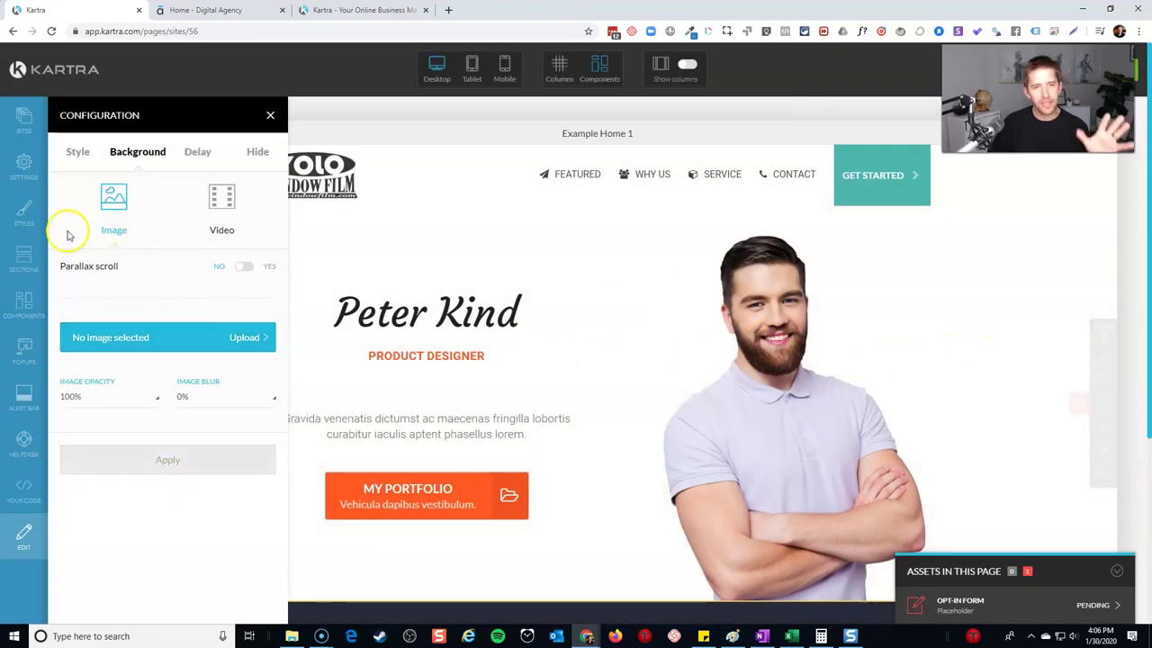
# Step: Check the services section of the digital agency demo and list Kartra's block templates for features
pyautogui.scroll(-3, 488, 262)
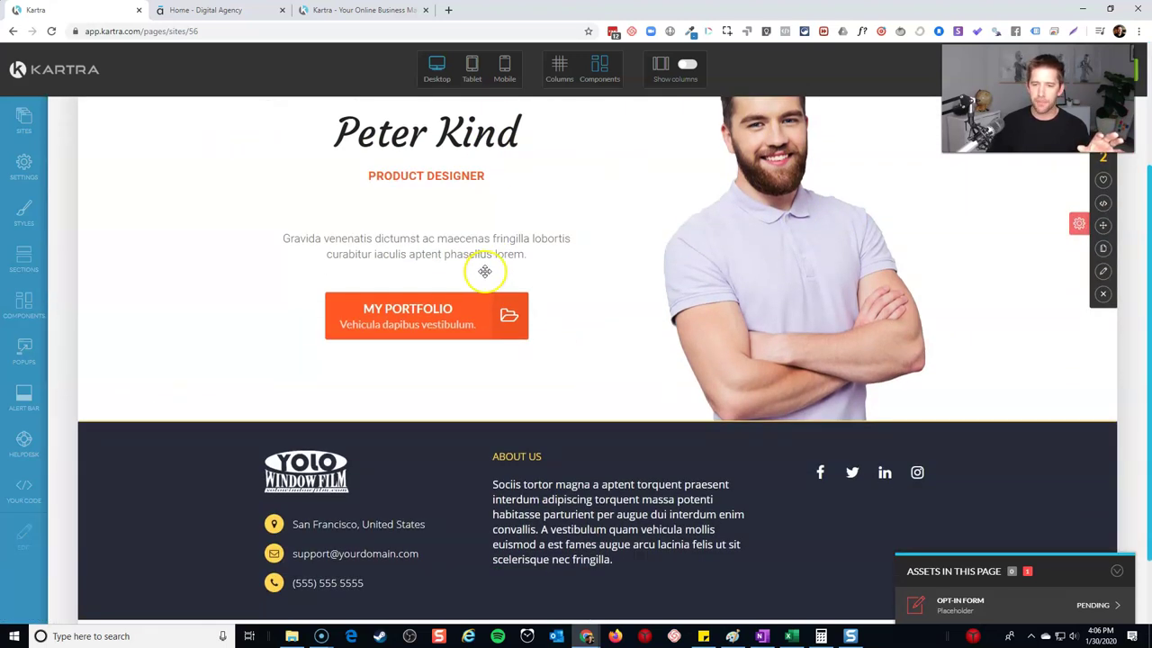
pyautogui.hotkey('ctrl', 'Tab')
pyautogui.scroll(-7, 618, 405)
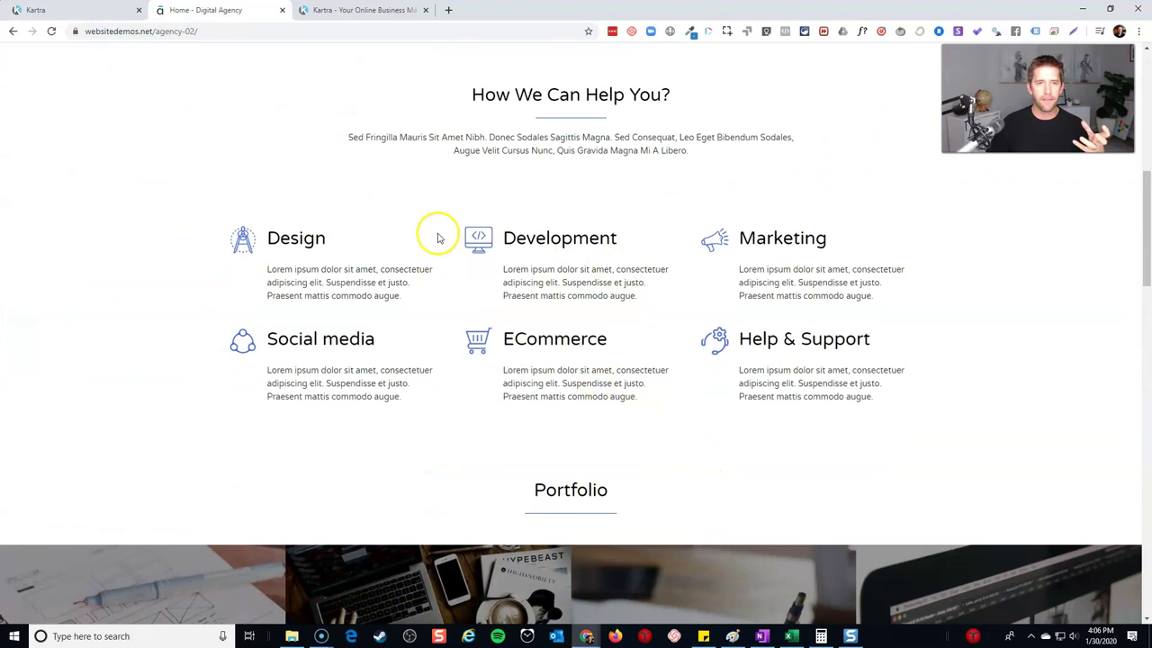
pyautogui.click(65, 10)
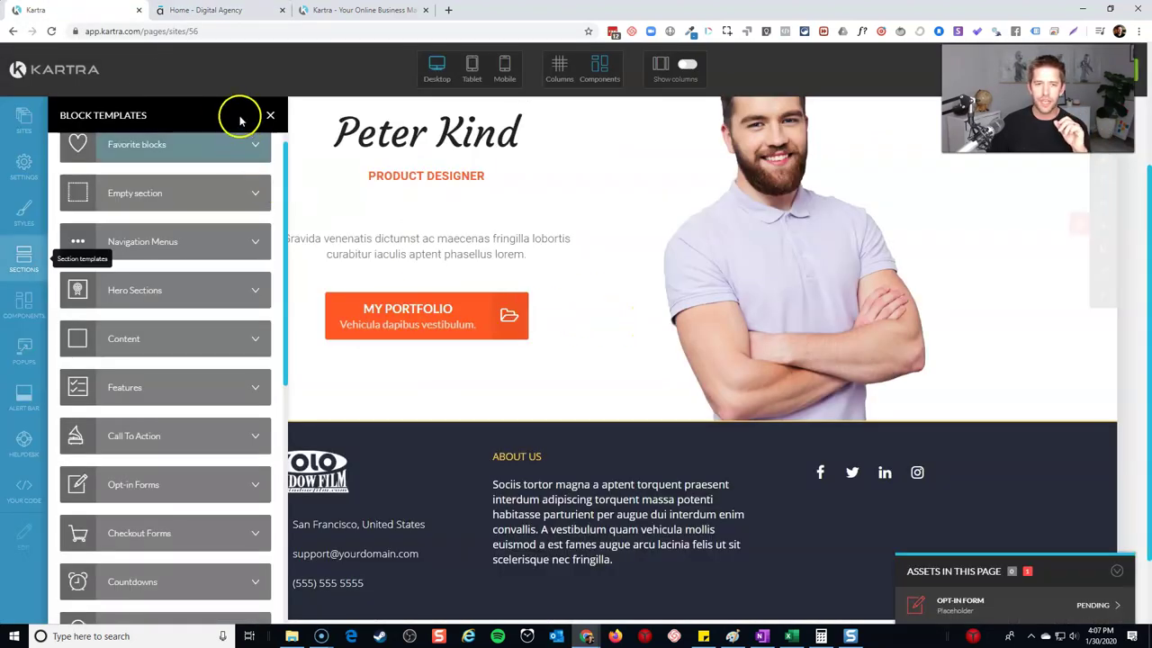
pyautogui.scroll(-1, 230, 289)
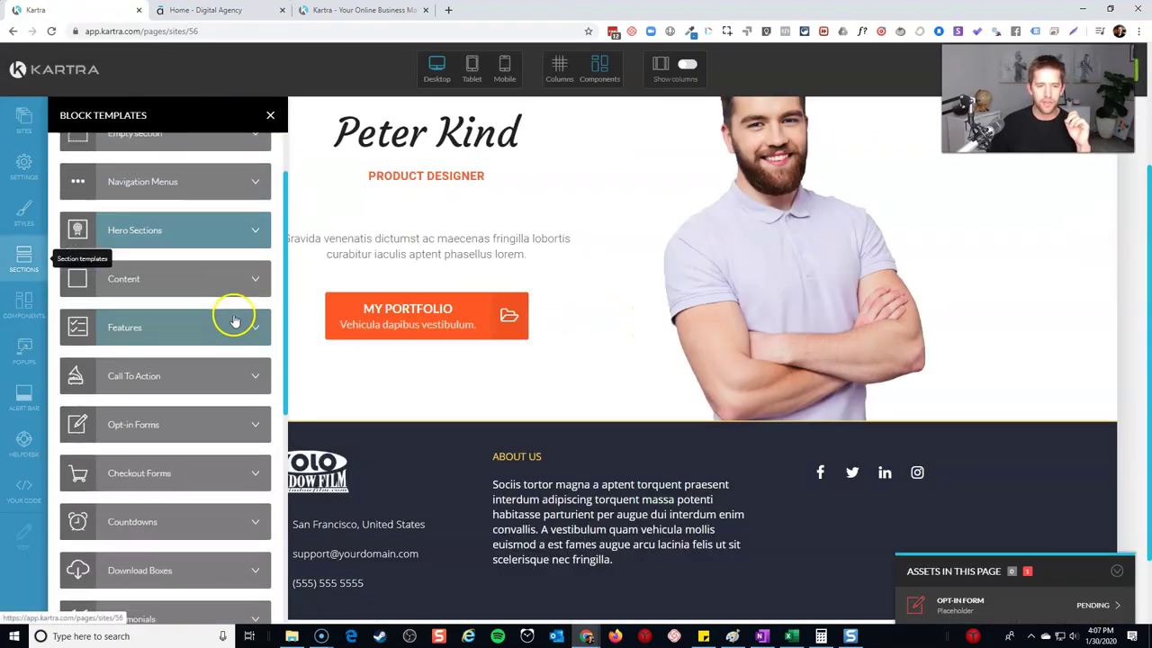
pyautogui.click(244, 326)
# Step: Place the white "Our Features" template with four blue round icons between the hero section and the footer, and review the page
pyautogui.scroll(2, 711, 344)
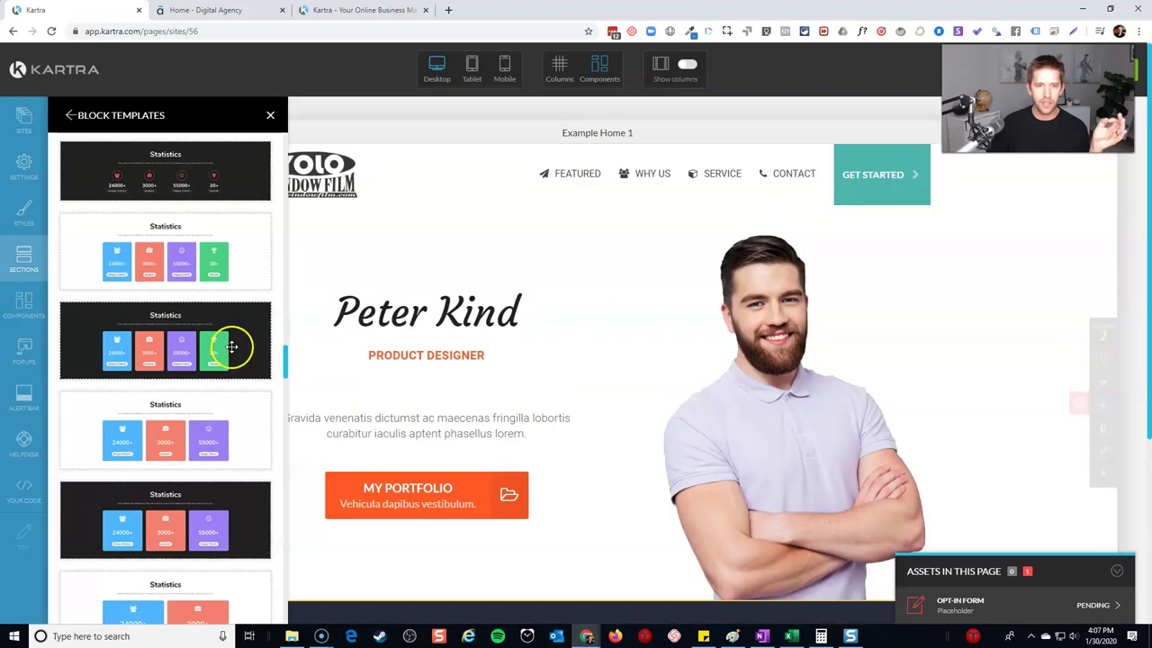
pyautogui.scroll(5, 212, 324)
pyautogui.scroll(2, 204, 312)
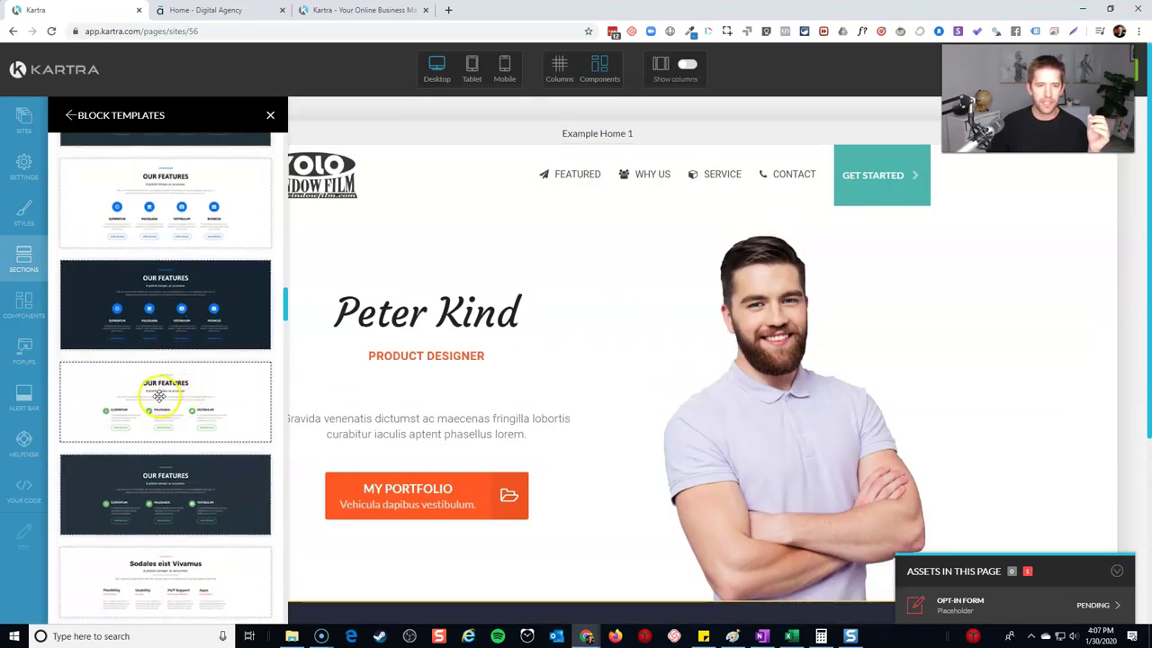
pyautogui.moveTo(180, 223); pyautogui.dragTo(645, 430)
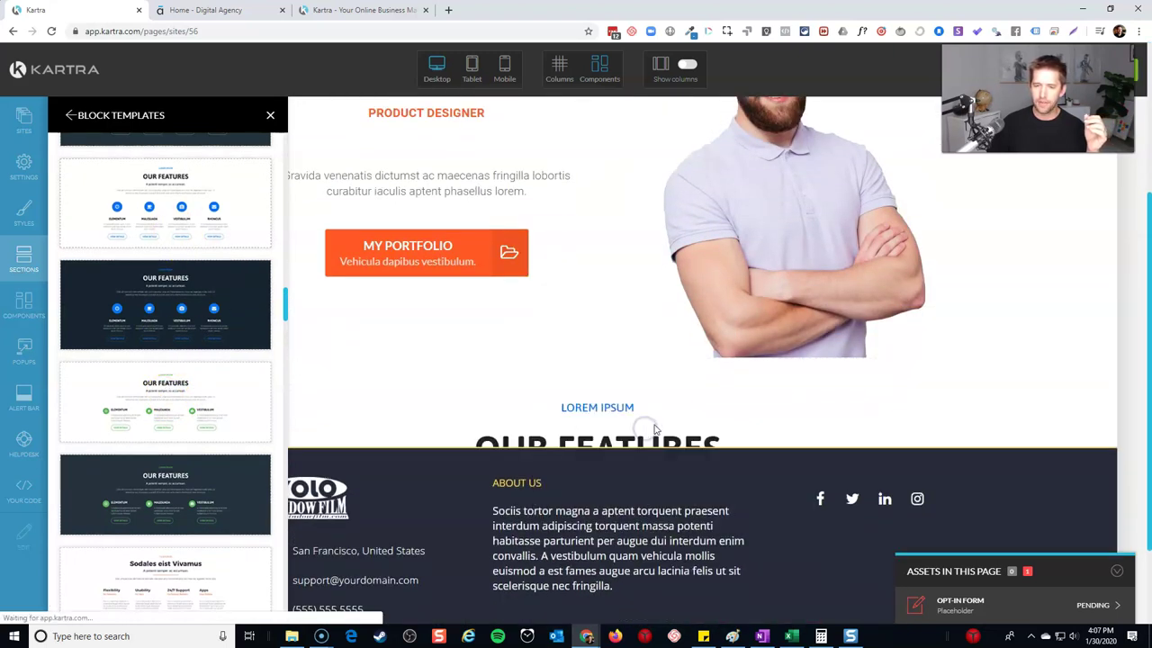
pyautogui.scroll(-2, 591, 390)
pyautogui.scroll(5, 585, 360)
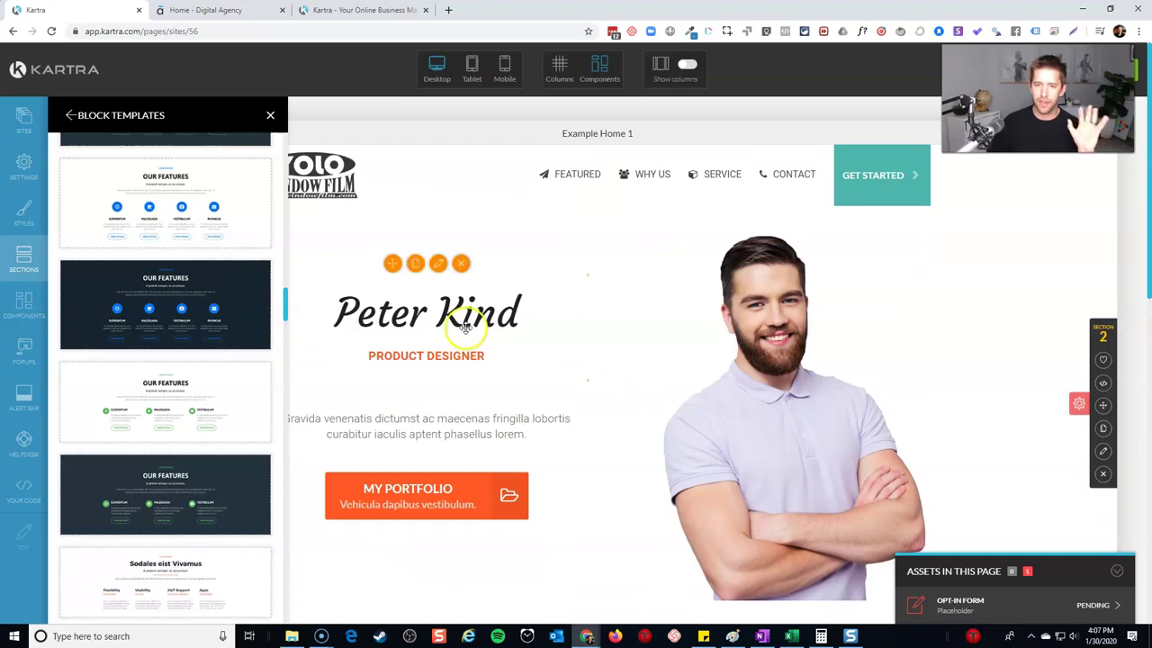
pyautogui.scroll(-2, 468, 328)
pyautogui.scroll(-3, 621, 468)
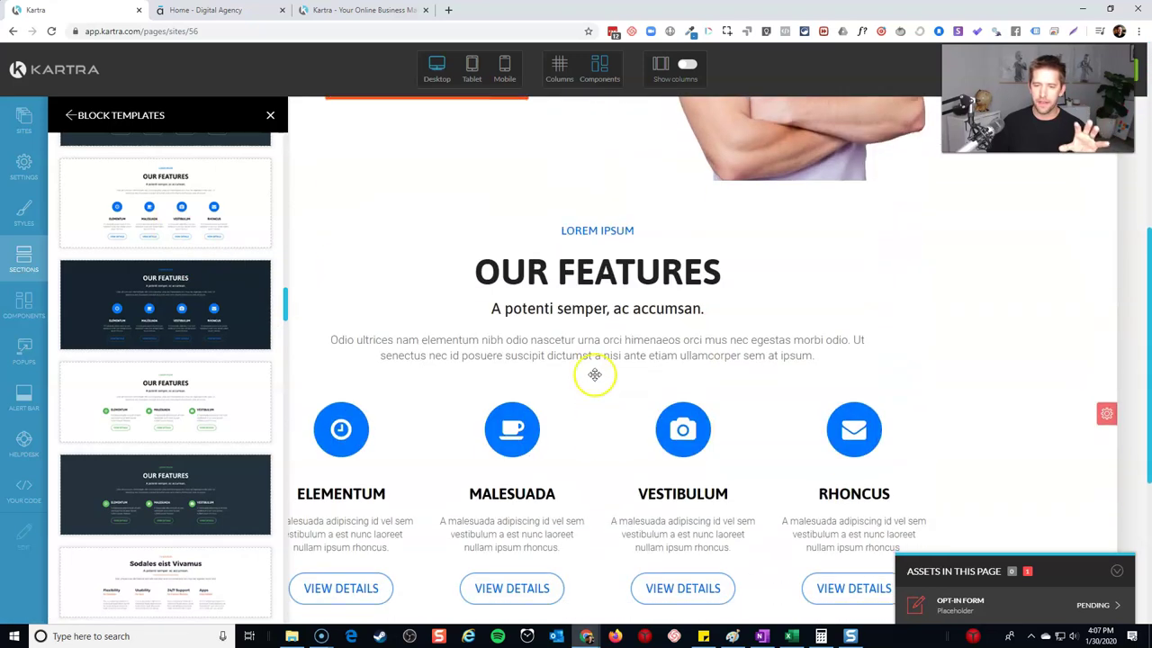
pyautogui.scroll(-3, 594, 375)
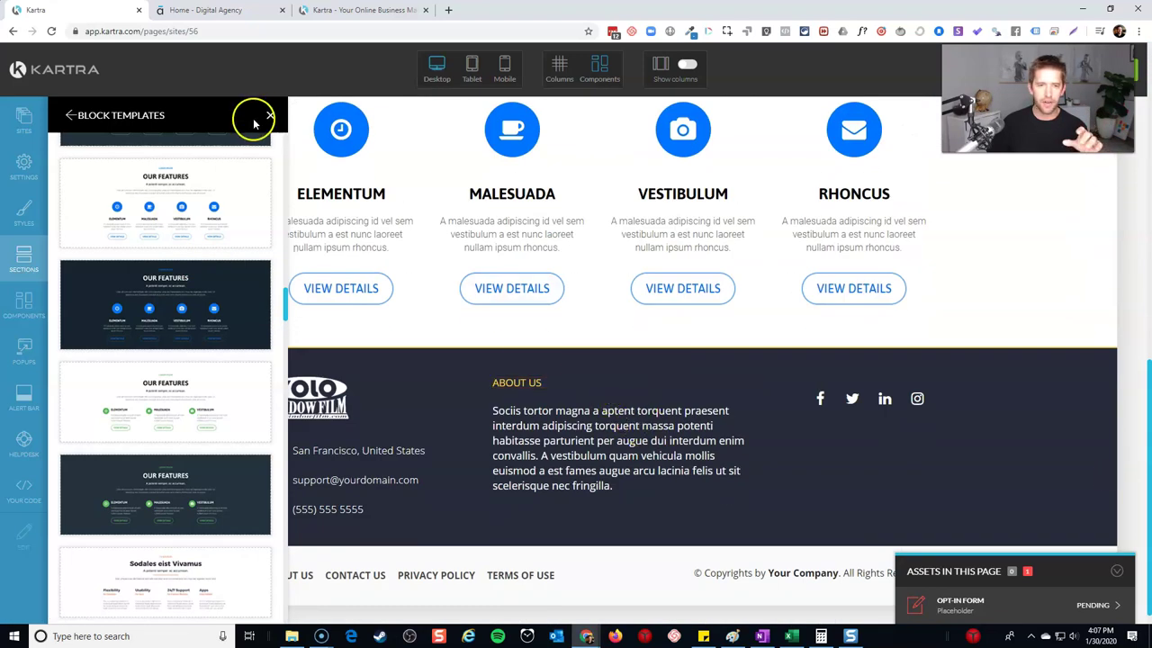
pyautogui.click(269, 116)
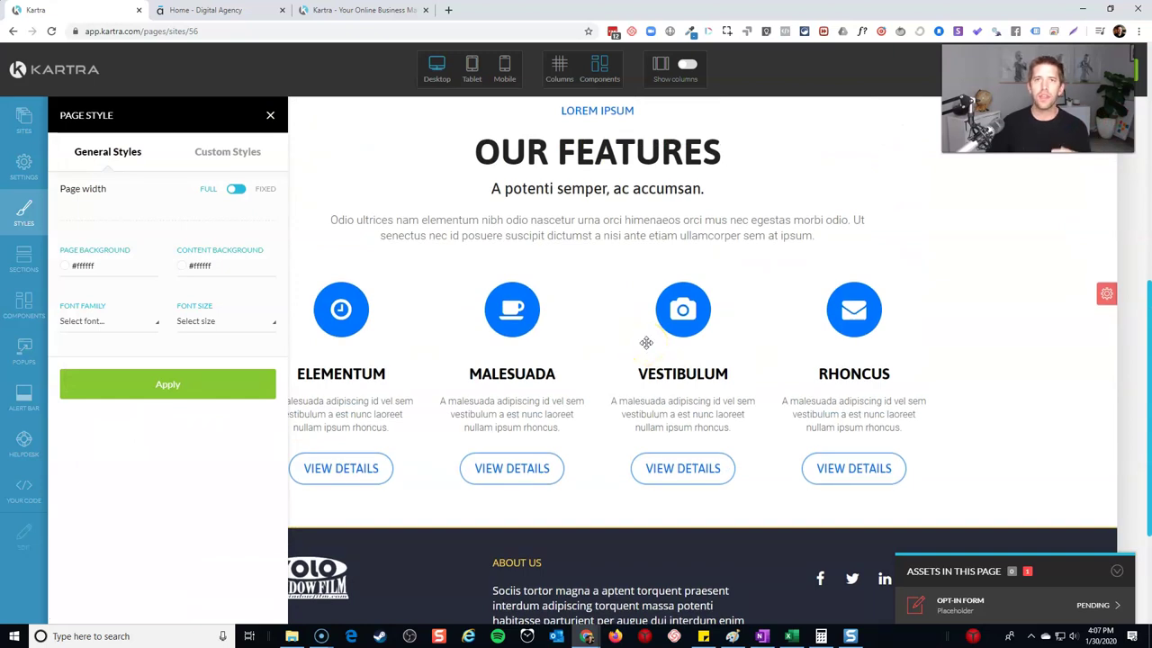
# Step: Set the page's general font family to Roboto and apply the page style
pyautogui.click(174, 158)
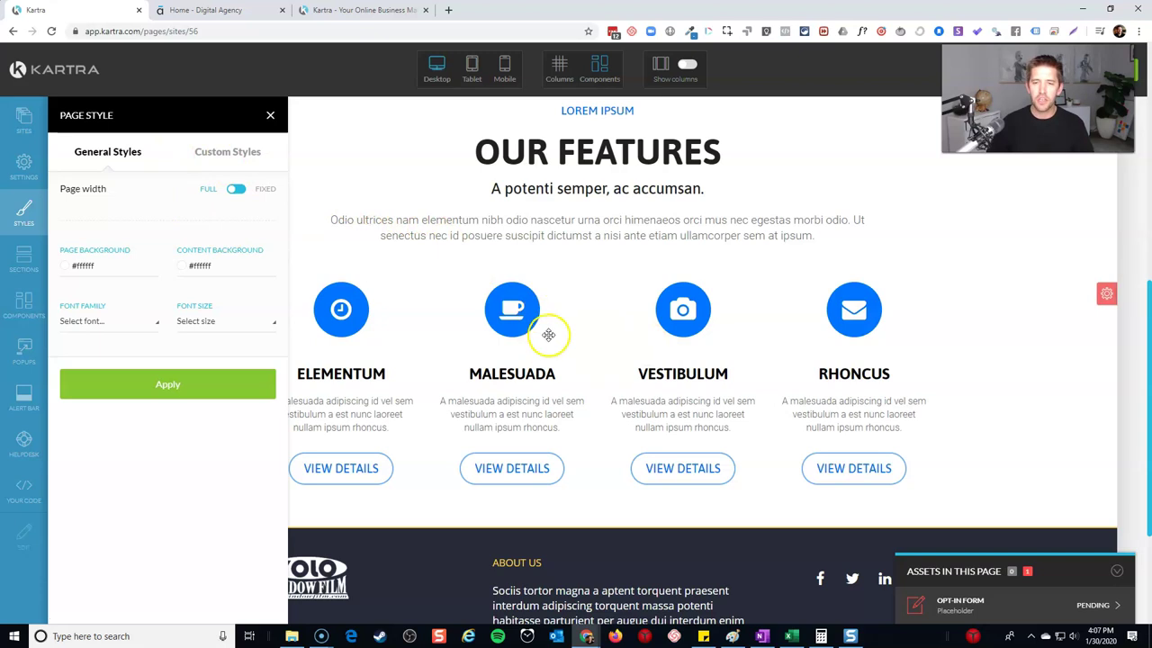
pyautogui.scroll(2, 585, 324)
pyautogui.scroll(1, 632, 339)
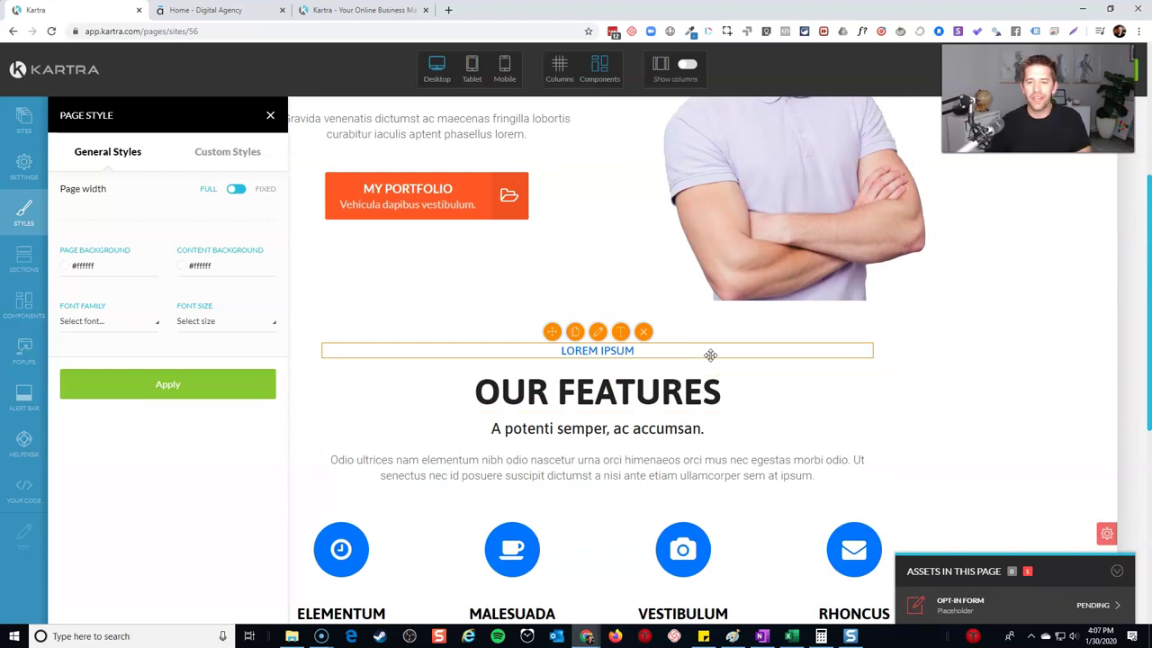
pyautogui.scroll(4, 710, 355)
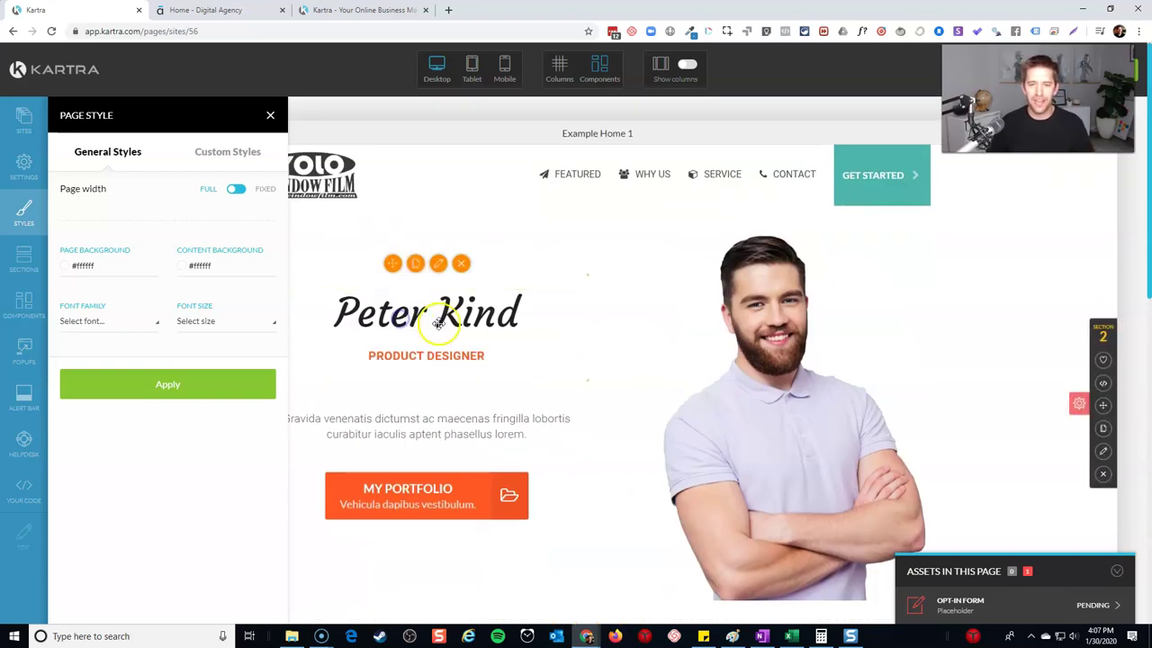
pyautogui.scroll(-3, 438, 322)
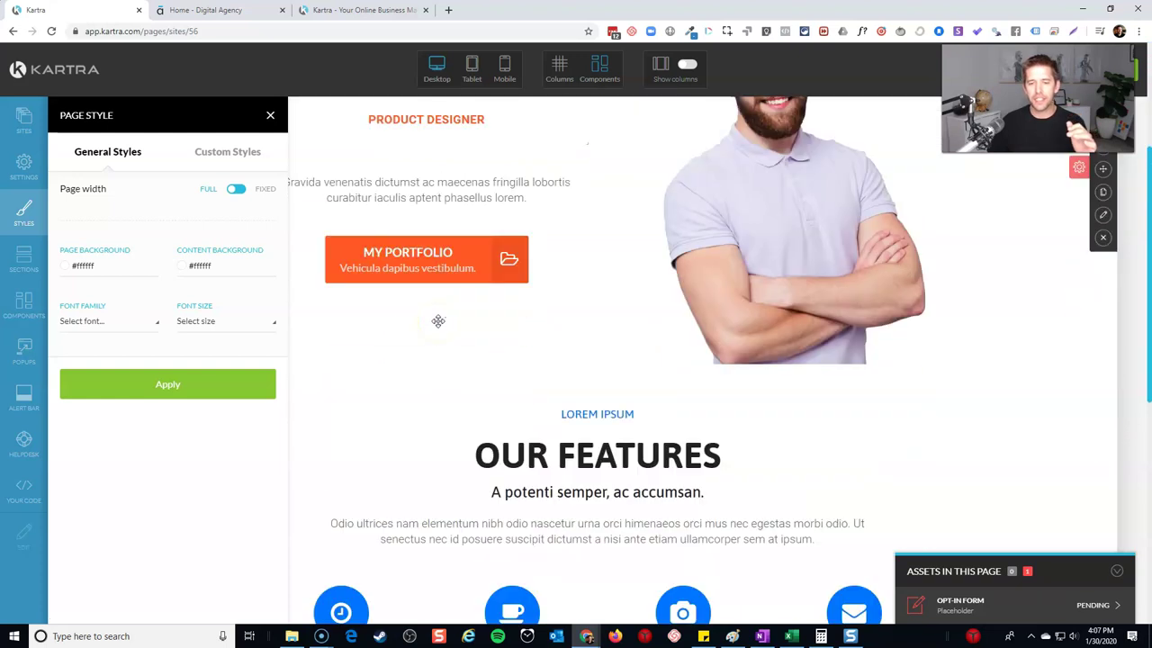
pyautogui.scroll(-1, 438, 321)
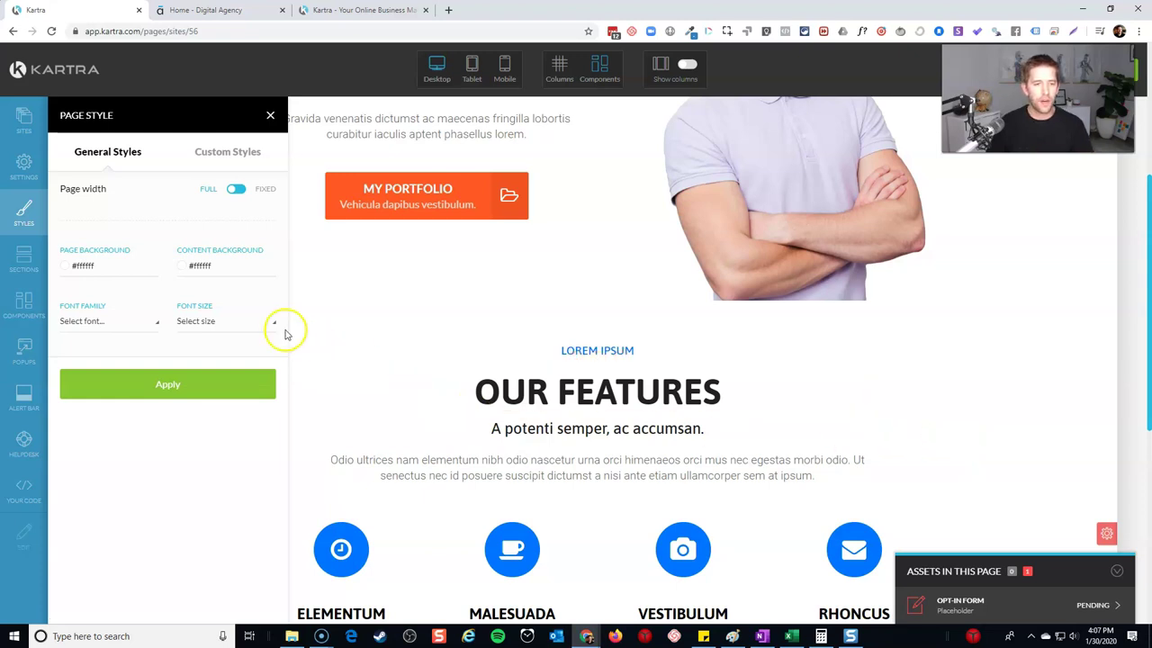
pyautogui.click(137, 327)
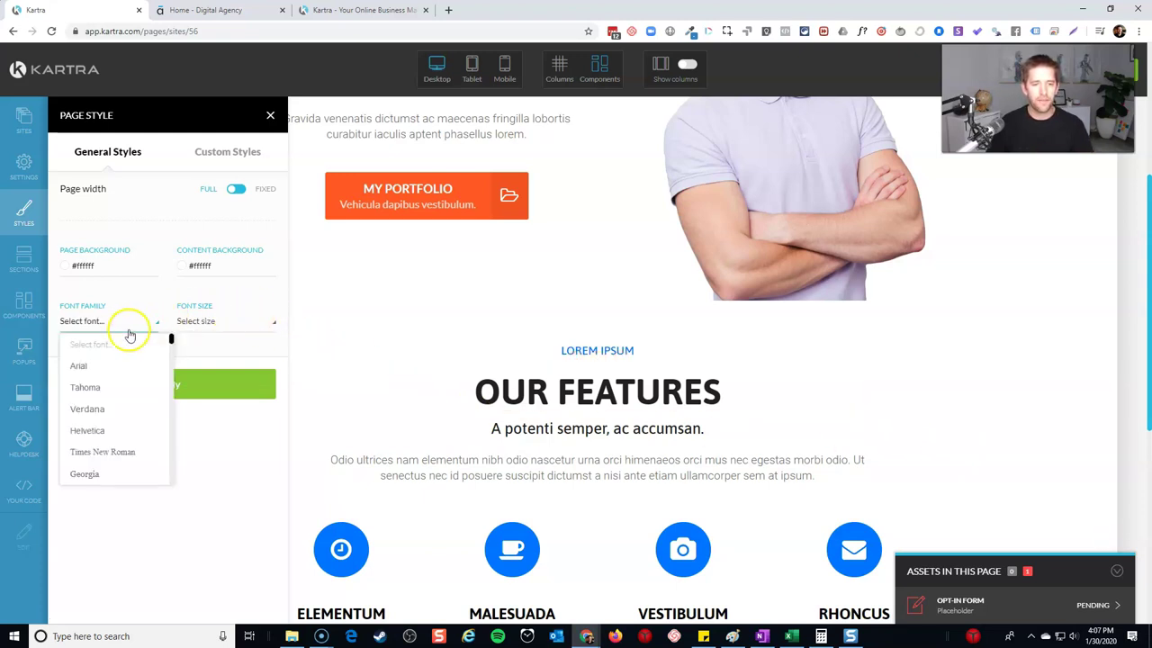
pyautogui.scroll(-10, 124, 397)
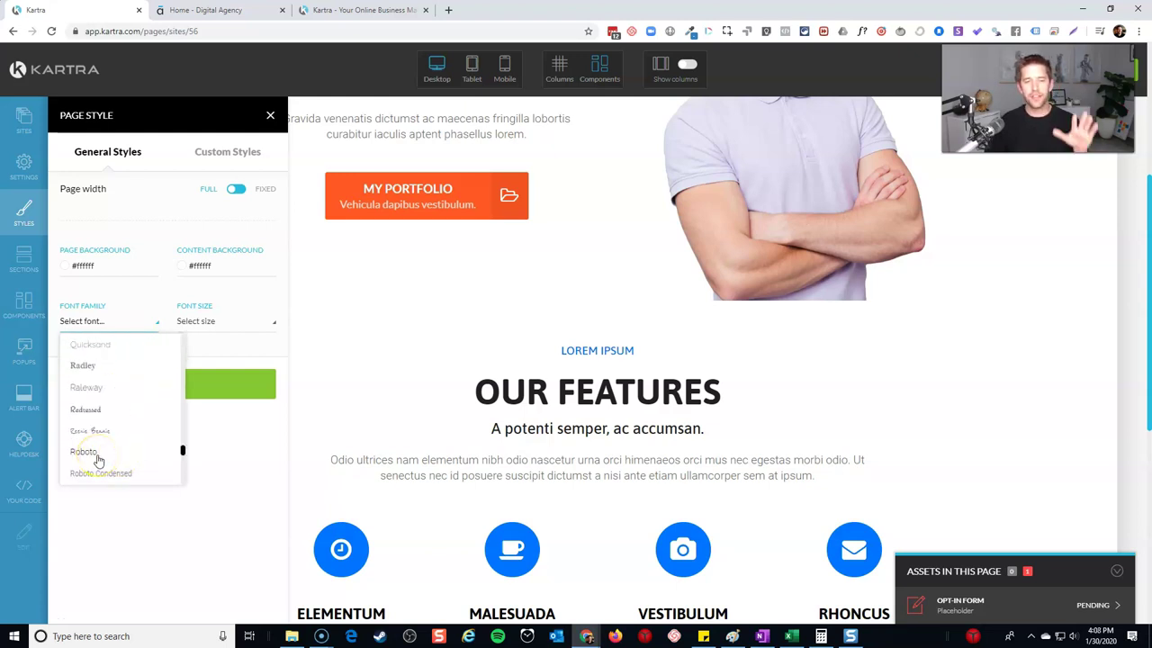
pyautogui.click(99, 459)
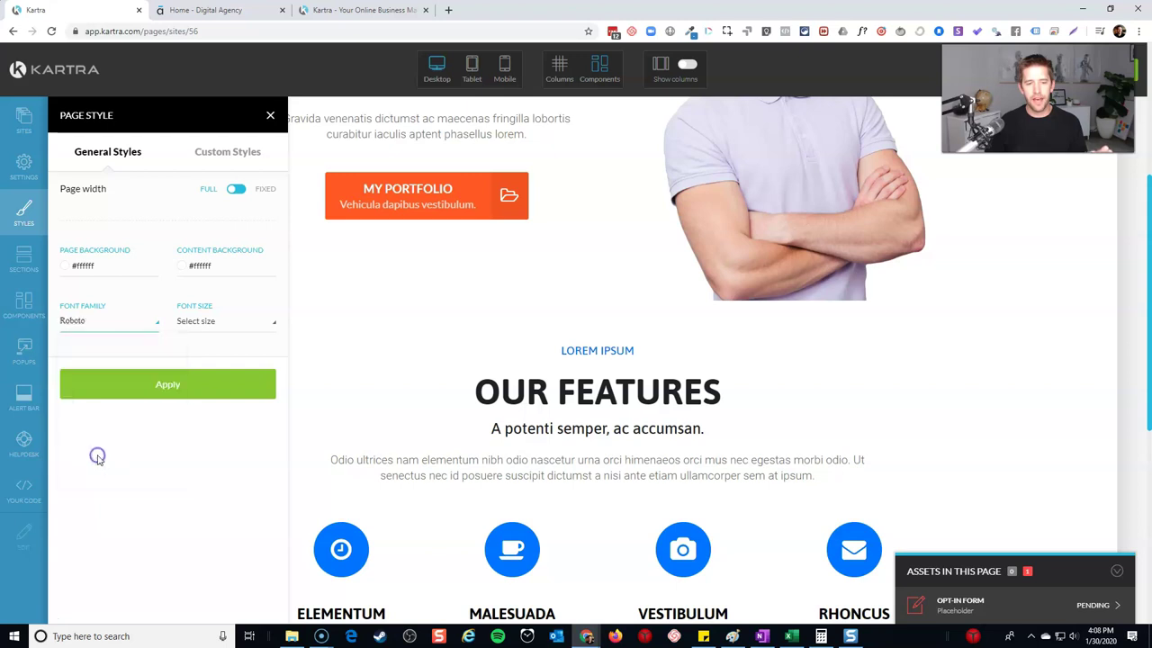
pyautogui.click(201, 384)
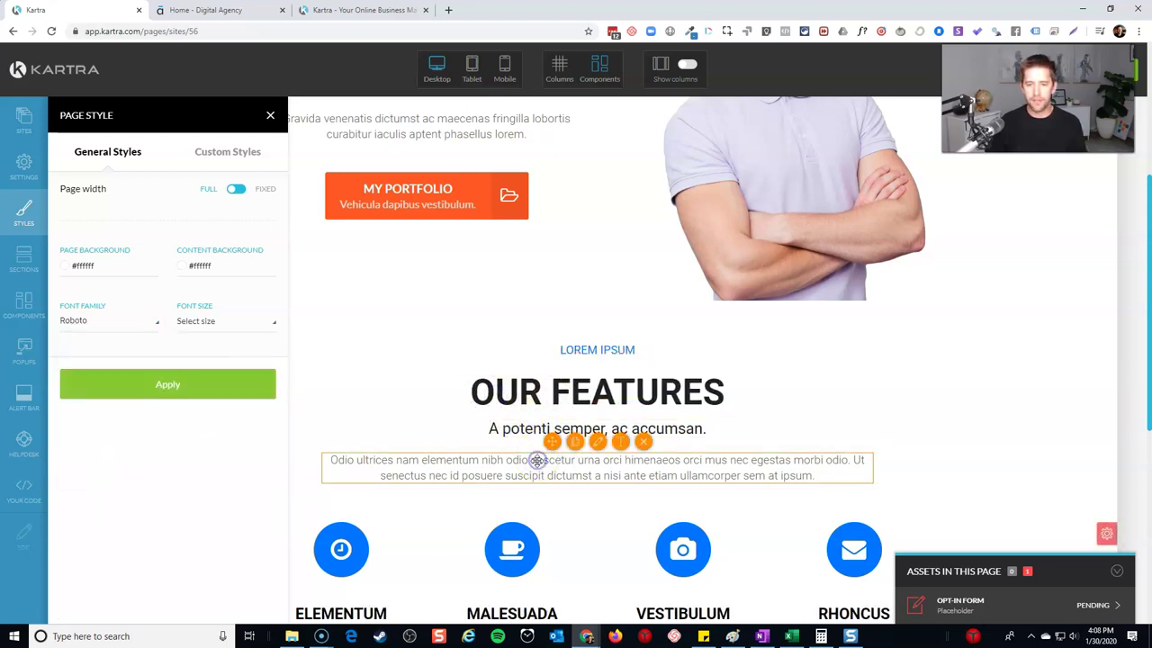
# Step: Check the font across the hero, features and footer sections, reapply the page style and close its settings
pyautogui.click(544, 365)
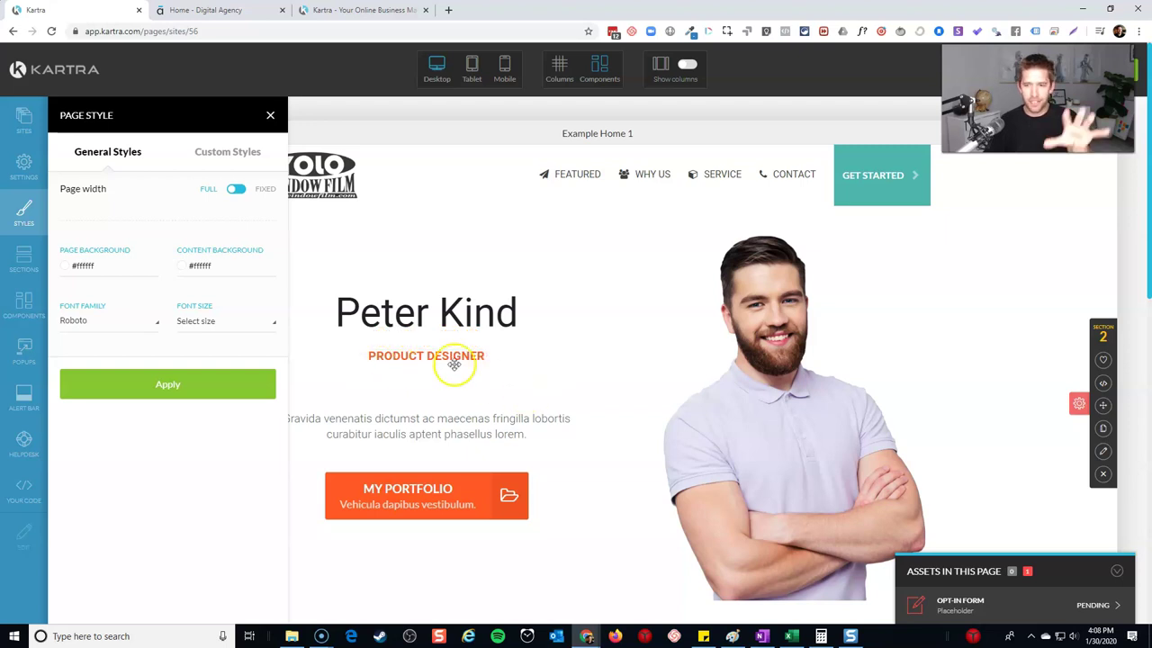
pyautogui.scroll(-5, 586, 364)
pyautogui.moveTo(587, 349)
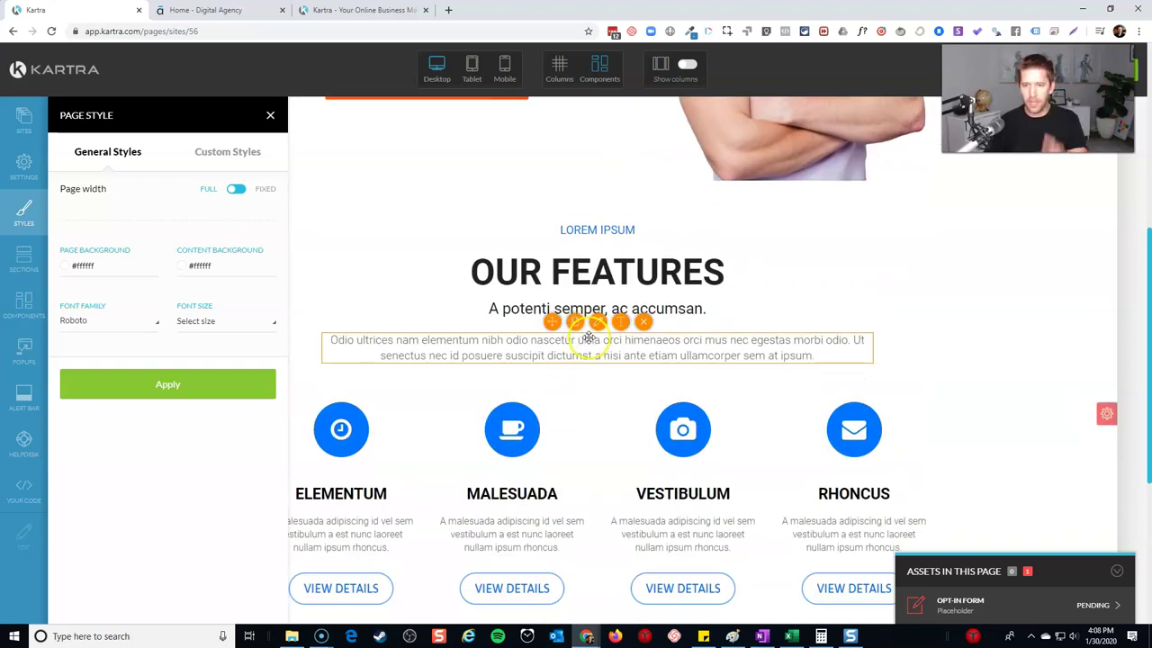
pyautogui.scroll(-1, 587, 347)
pyautogui.scroll(-3, 586, 346)
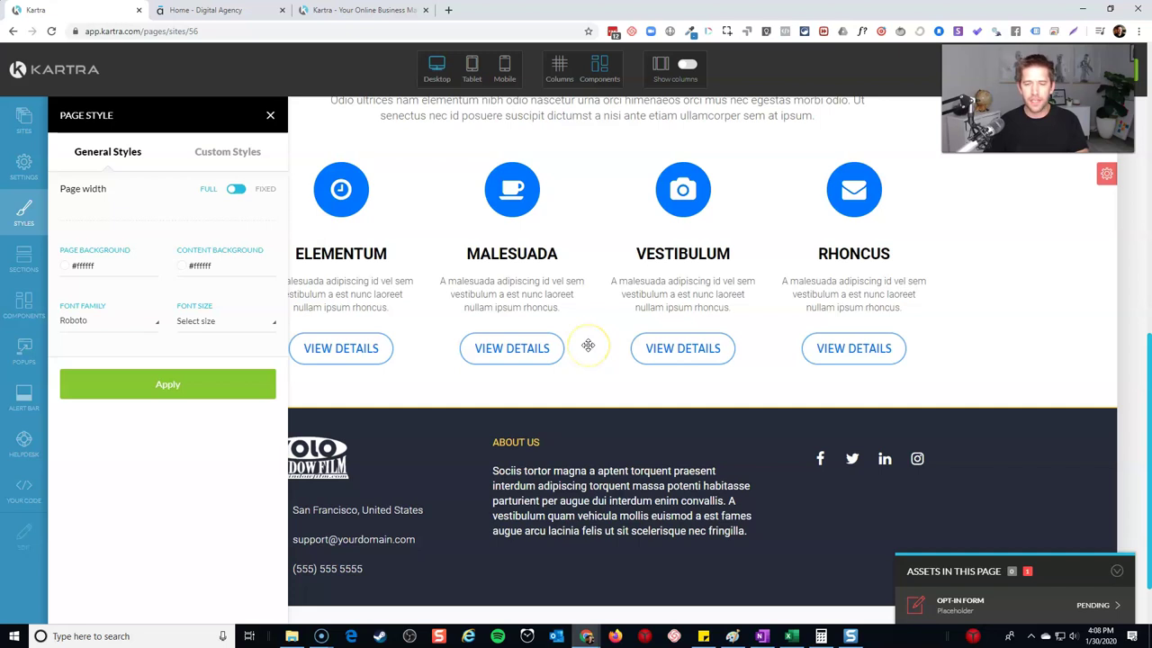
pyautogui.click(517, 358)
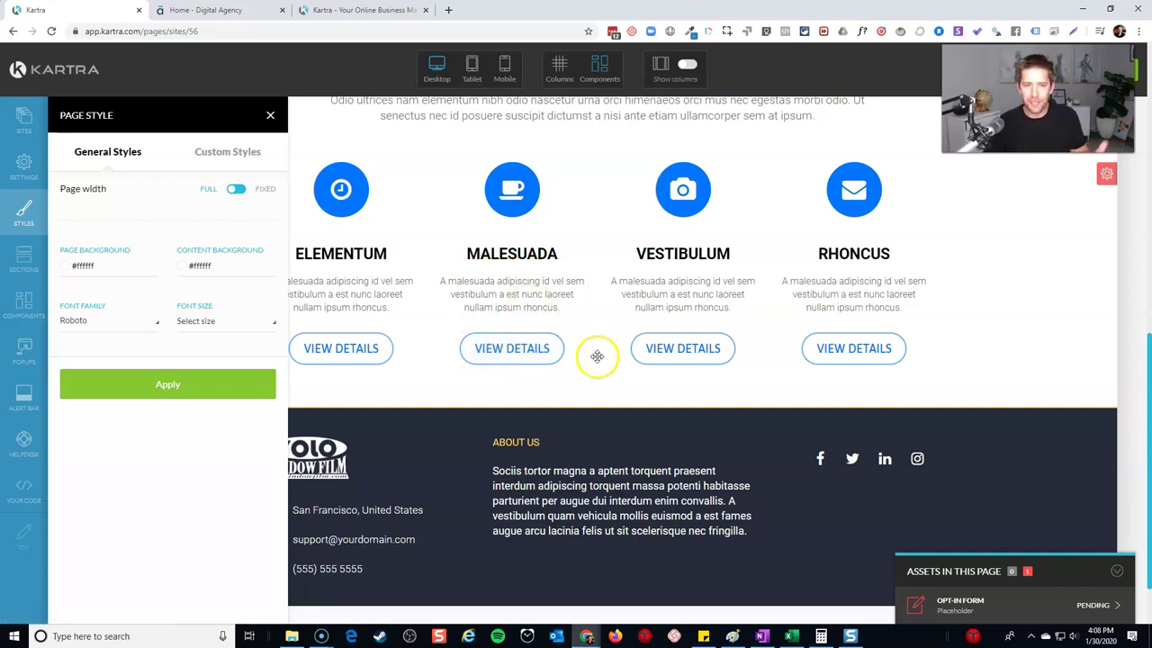
pyautogui.click(162, 383)
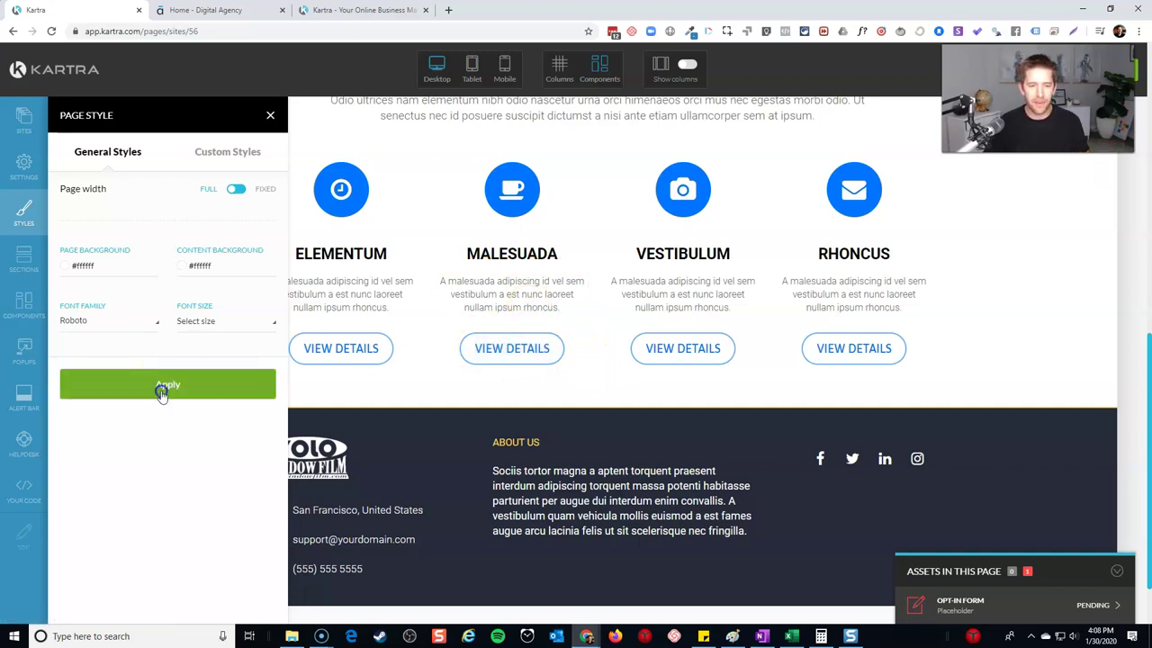
pyautogui.click(270, 117)
pyautogui.scroll(5, 600, 329)
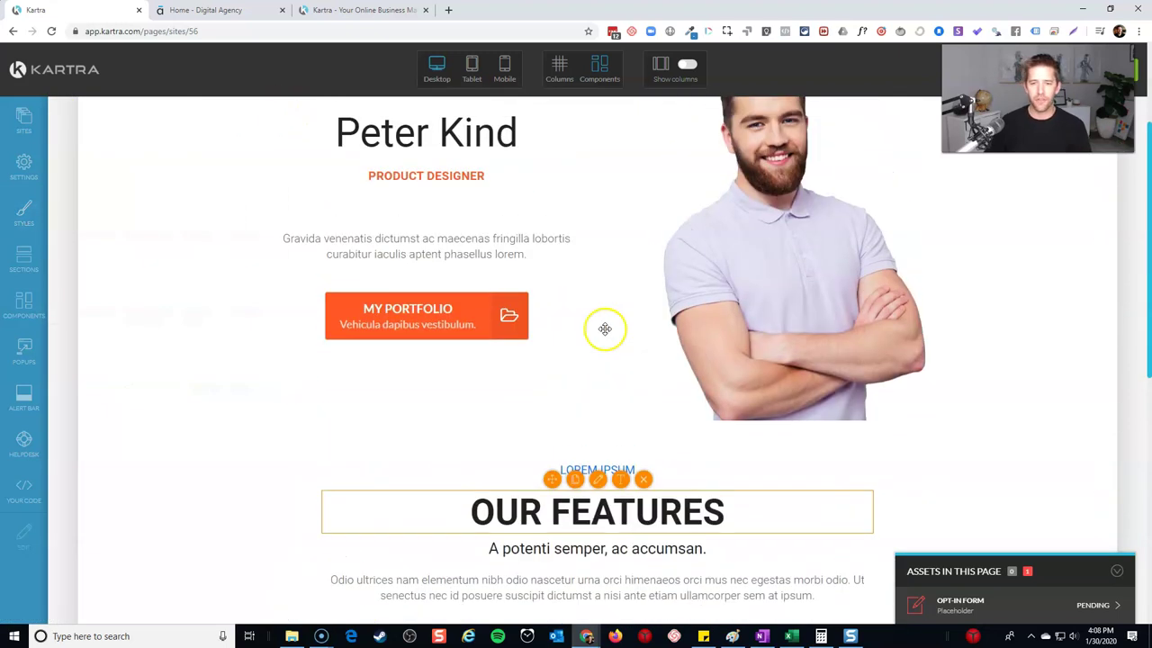
pyautogui.scroll(2, 604, 329)
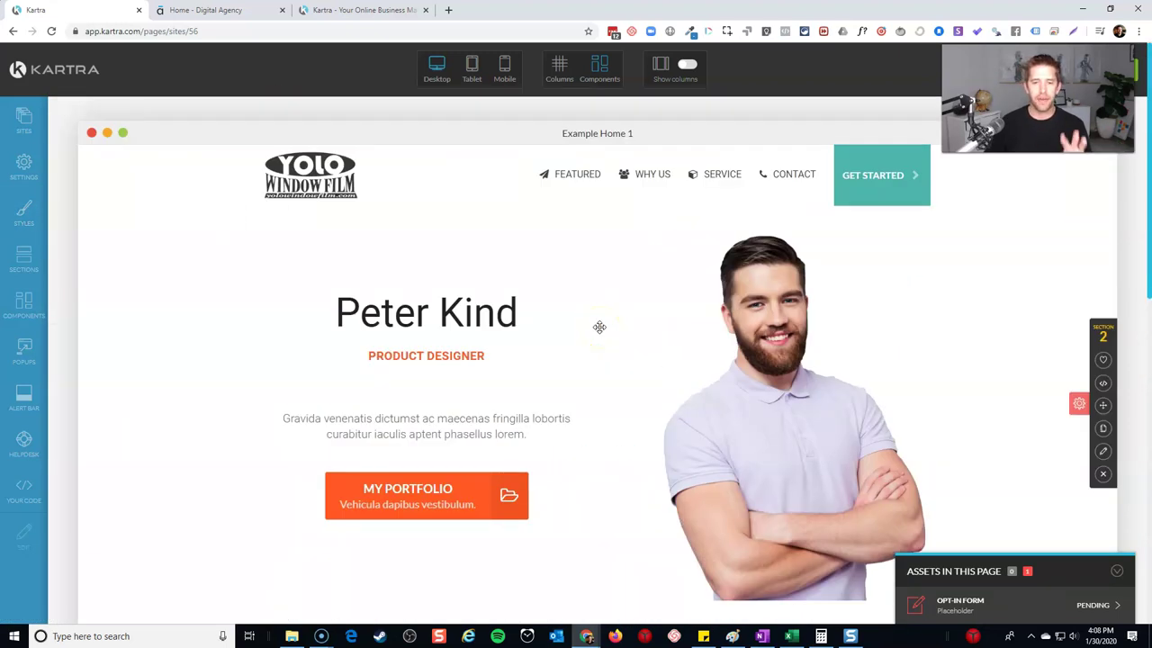
pyautogui.scroll(-1, 600, 326)
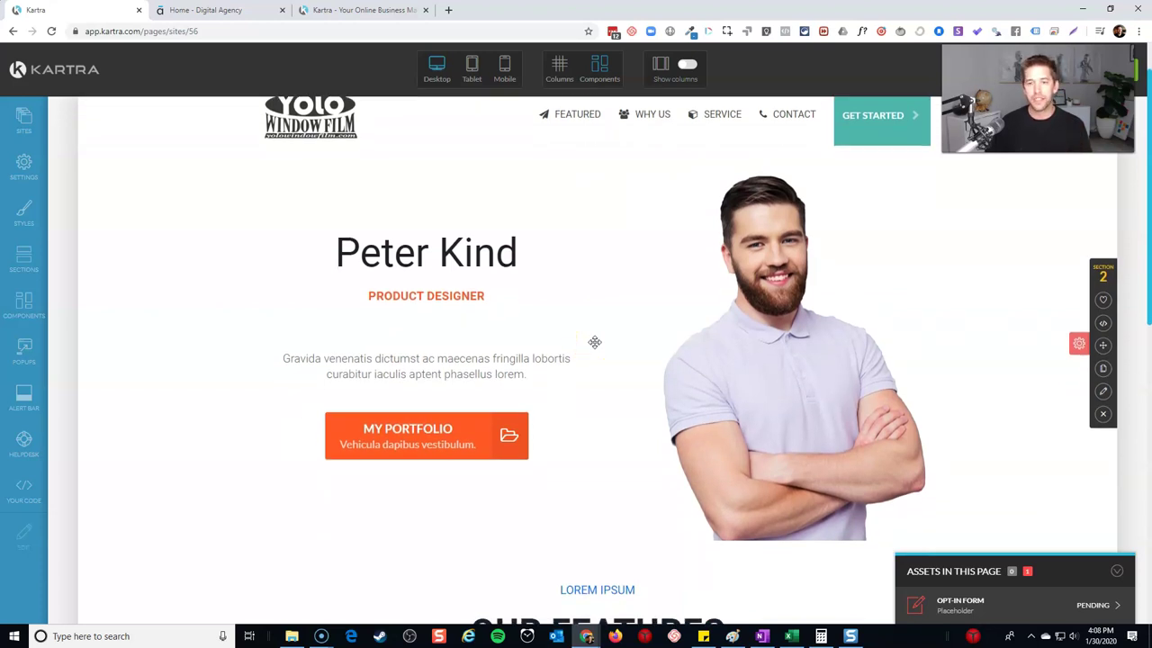
pyautogui.scroll(1, 594, 342)
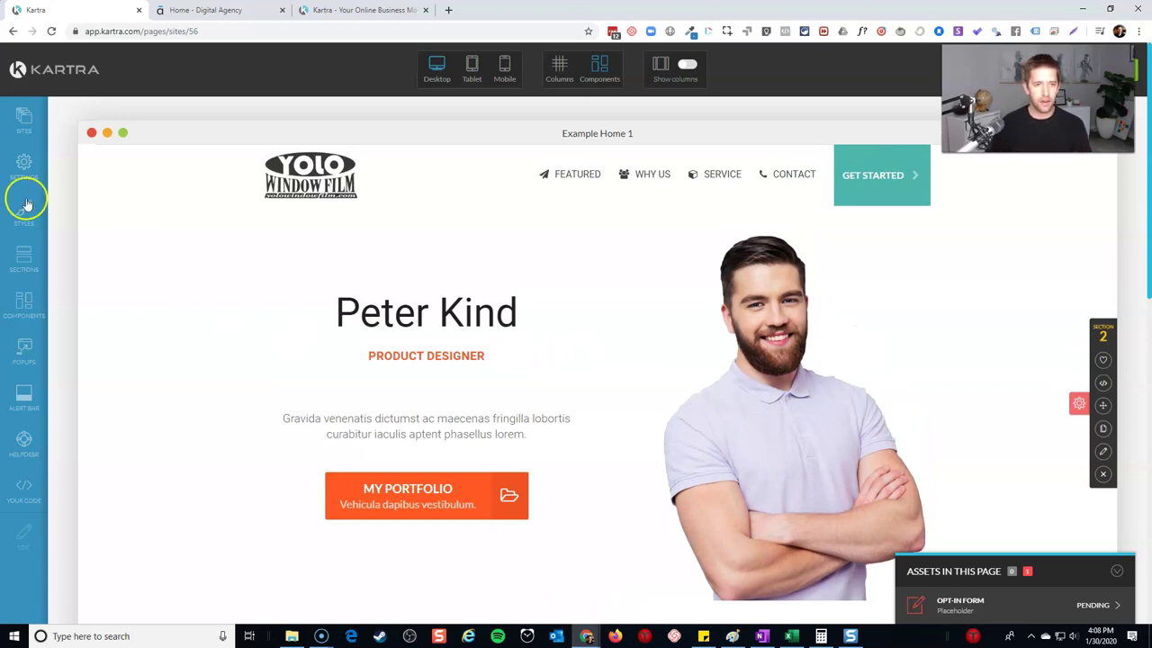
# Step: Enable default styles, custom styles, header menu, footer and exit popup for export to the site
pyautogui.click(24, 119)
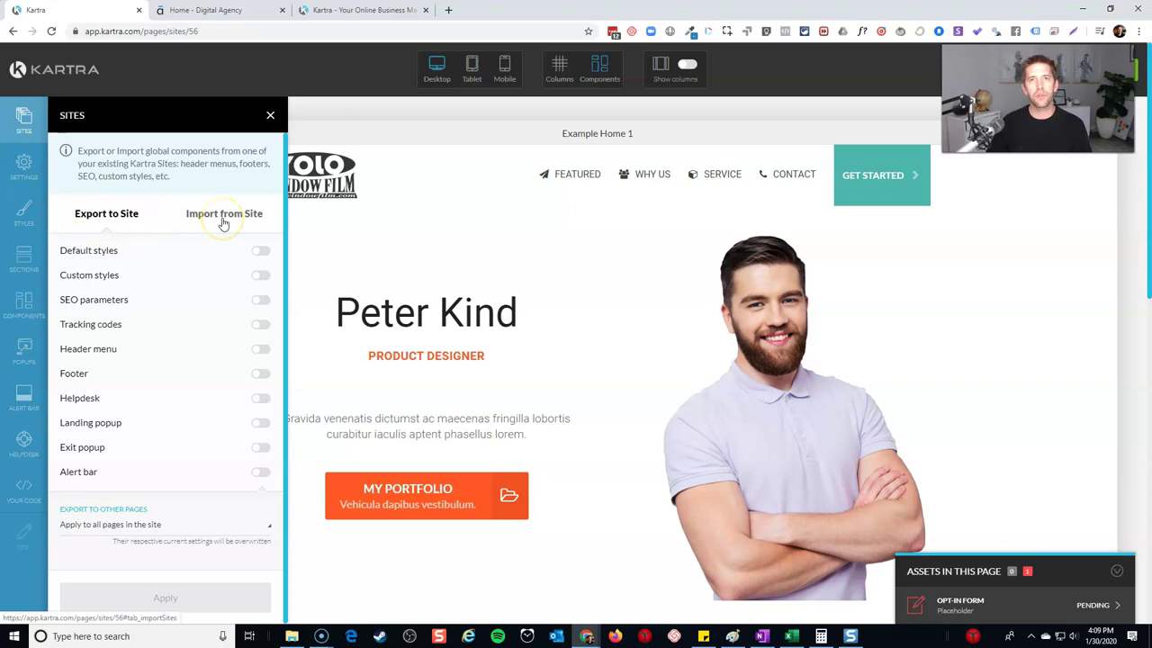
pyautogui.click(189, 260)
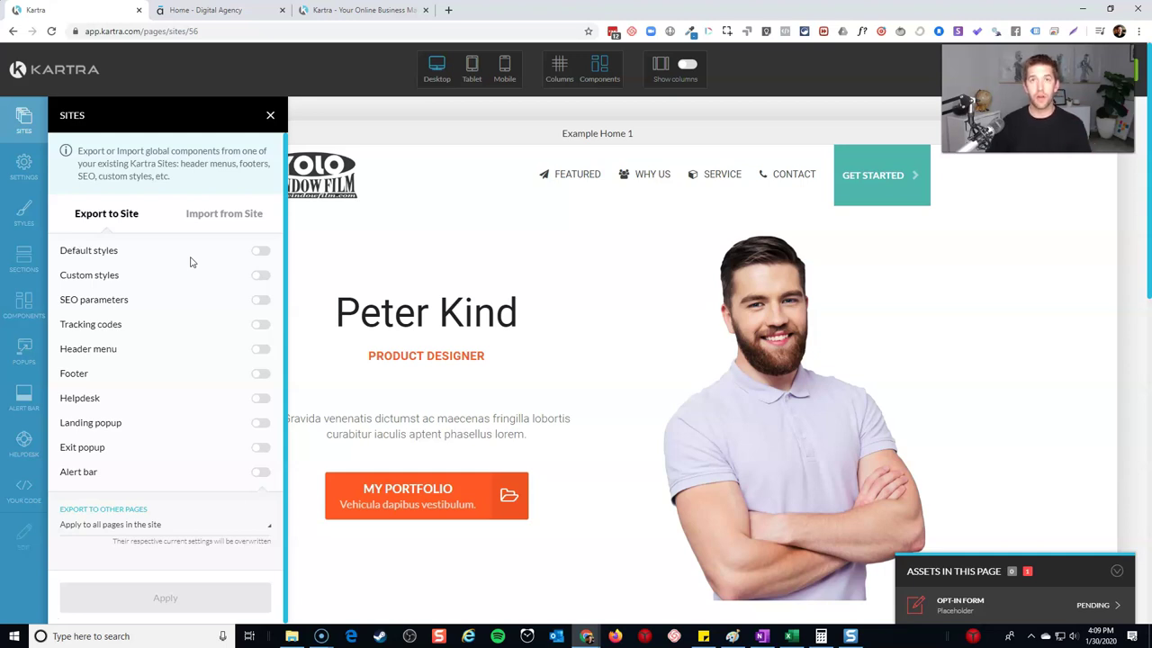
pyautogui.click(261, 250)
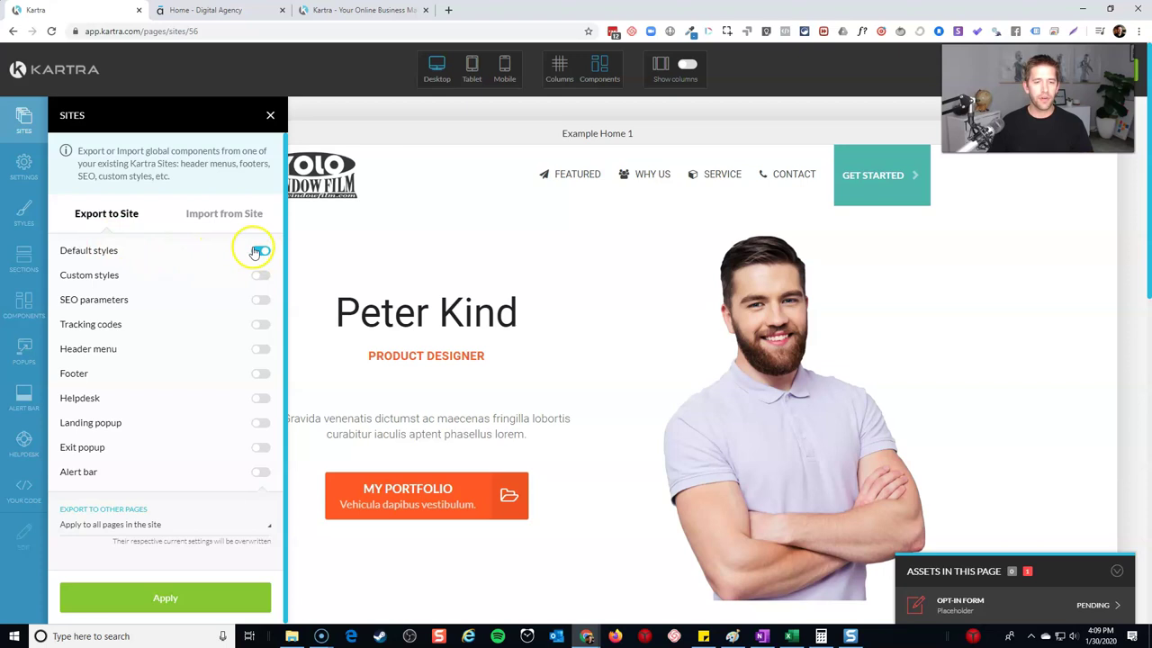
pyautogui.click(260, 279)
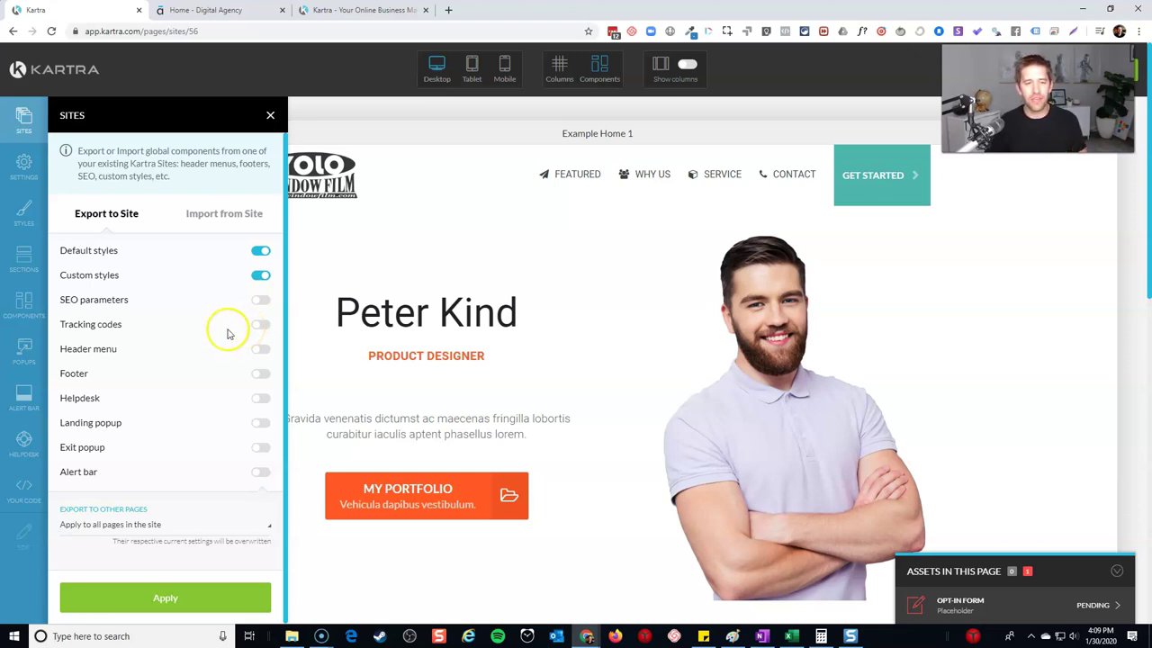
pyautogui.click(262, 350)
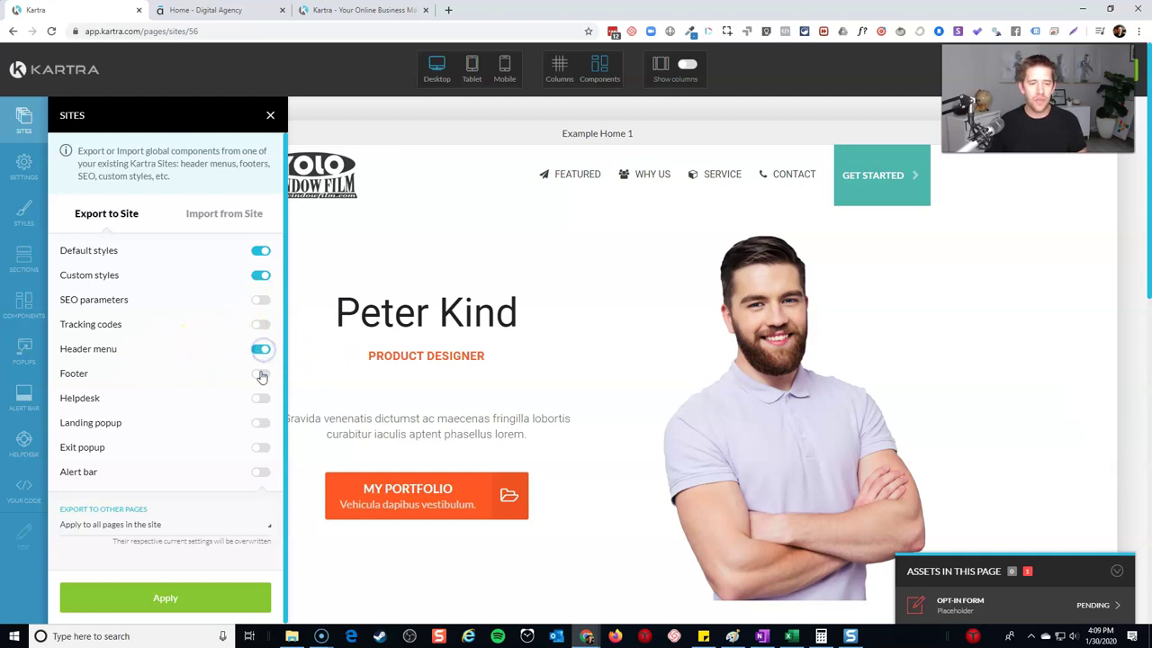
pyautogui.click(261, 373)
pyautogui.click(259, 447)
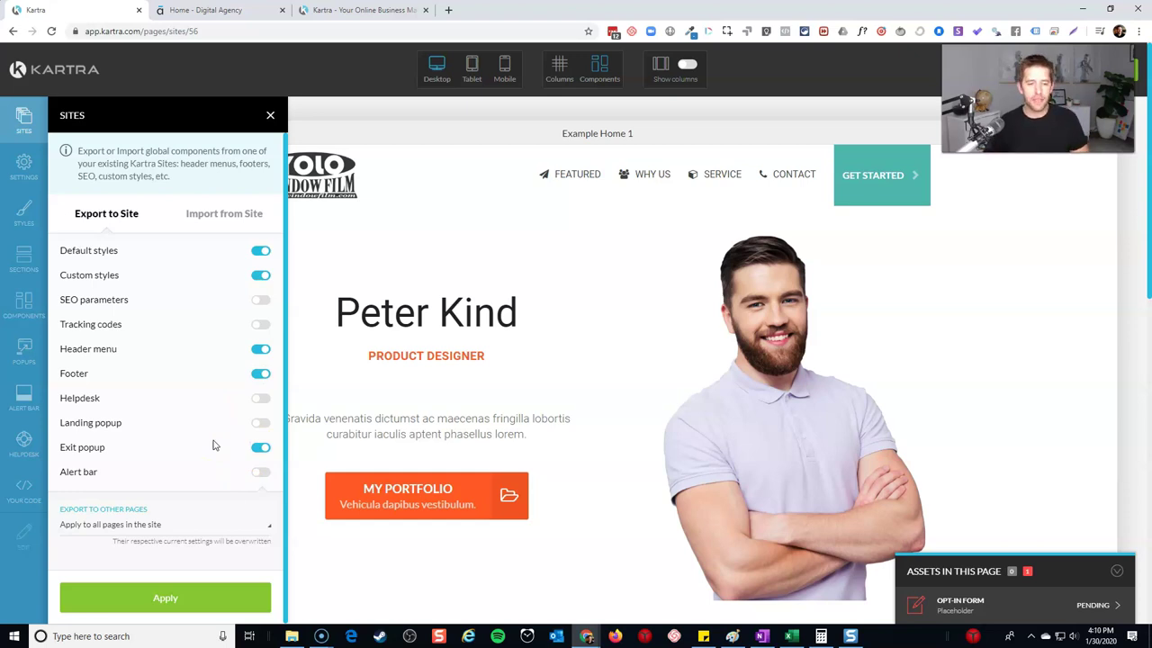
# Step: Export the selected components to all pages in the site, accept the overwrite and close the site settings
pyautogui.click(109, 529)
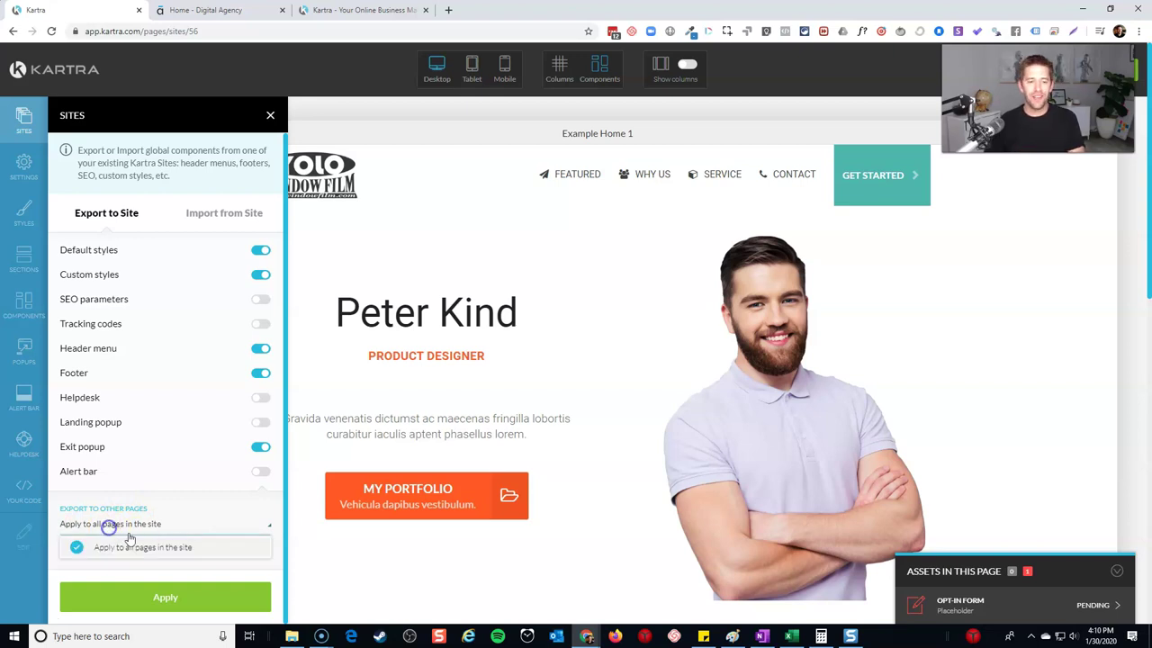
pyautogui.click(149, 577)
pyautogui.click(156, 599)
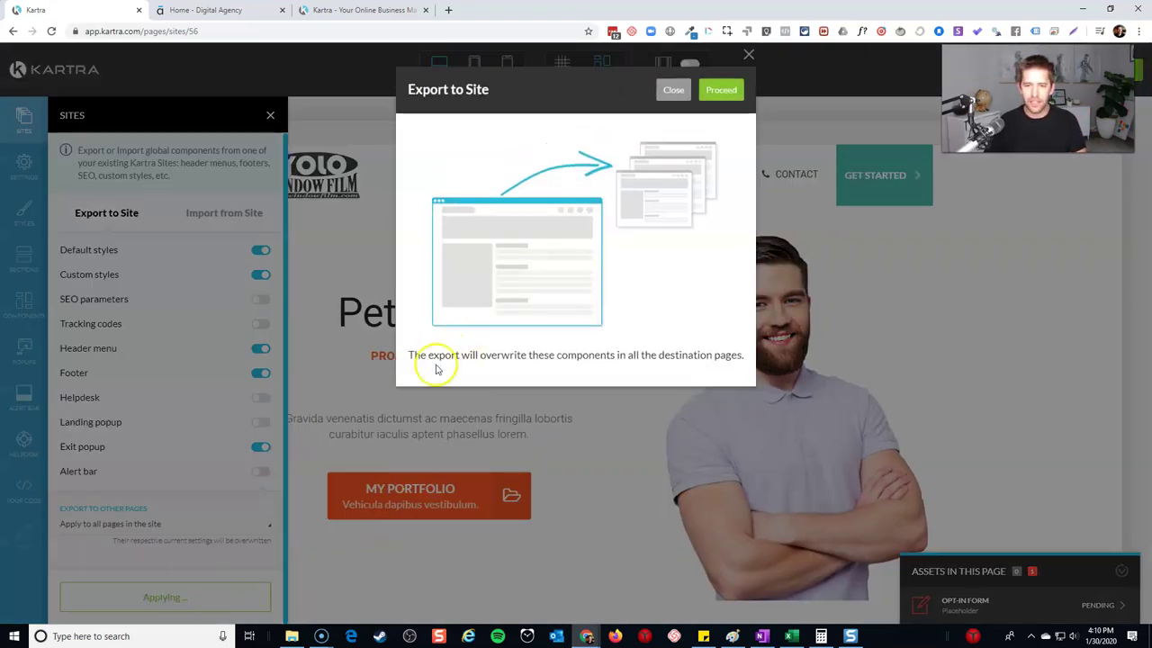
pyautogui.moveTo(411, 355); pyautogui.dragTo(611, 357)
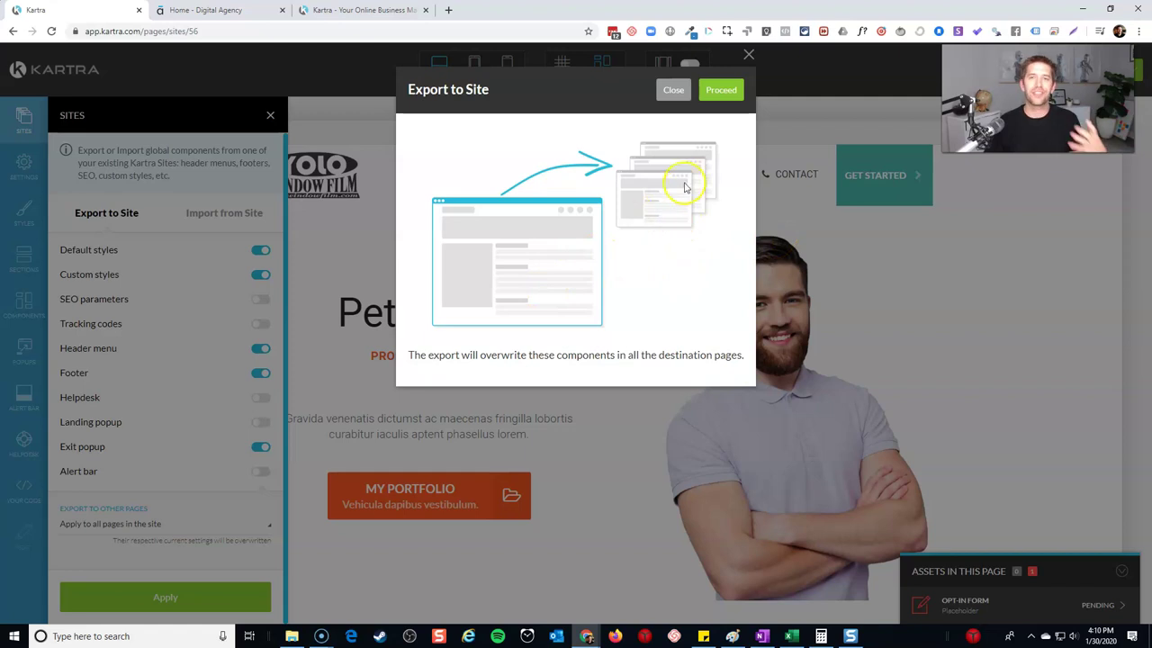
pyautogui.click(715, 92)
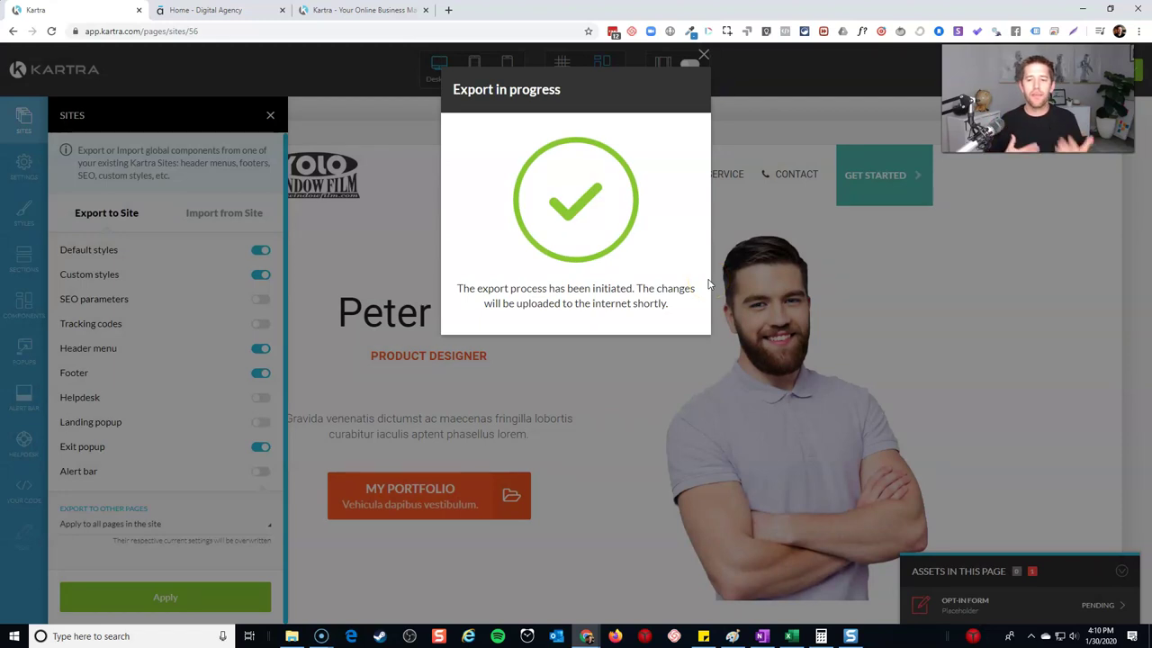
pyautogui.click(705, 262)
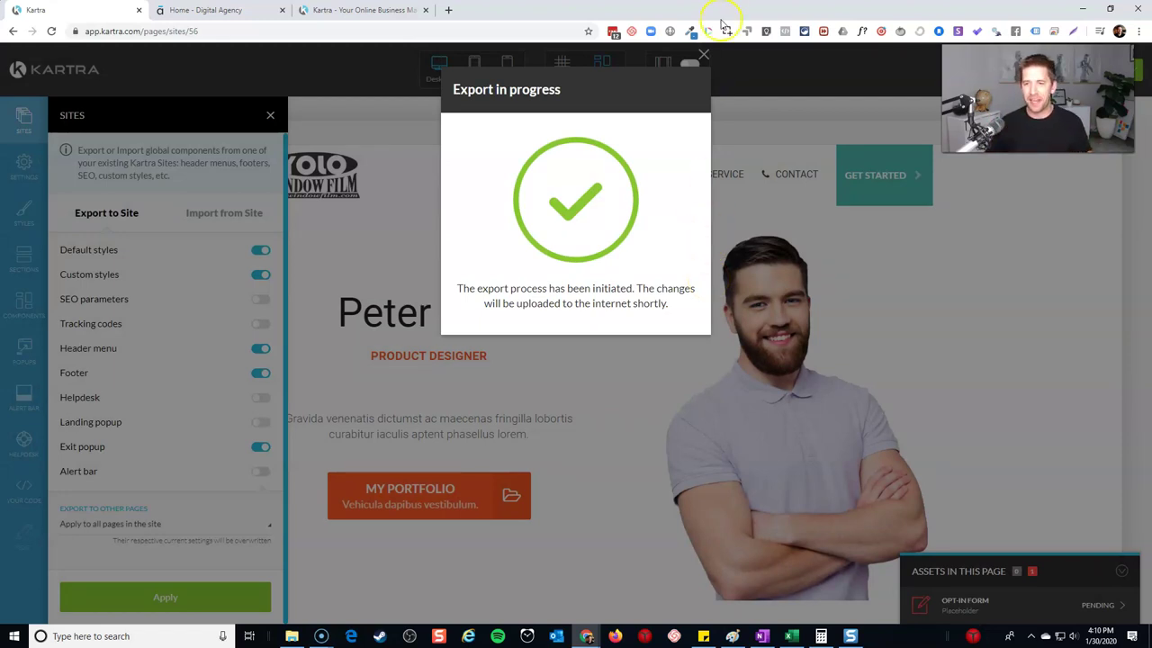
pyautogui.click(703, 56)
pyautogui.click(270, 119)
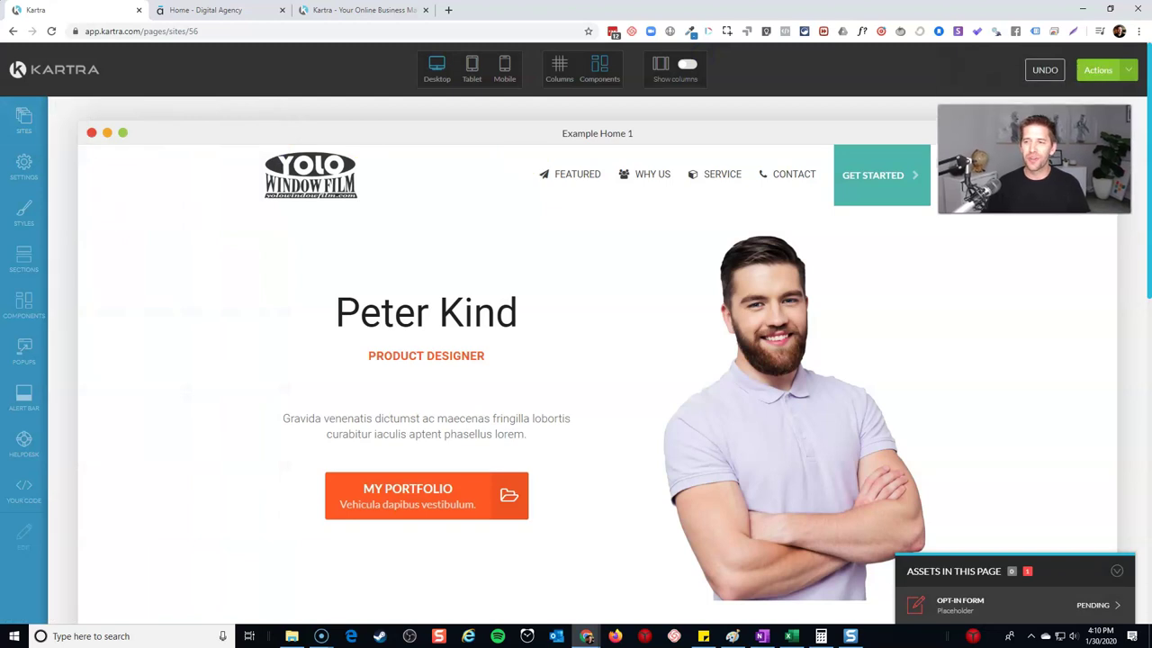
# Step: Publish the Example Home 1 page live and get its direct page link
pyautogui.click(1114, 79)
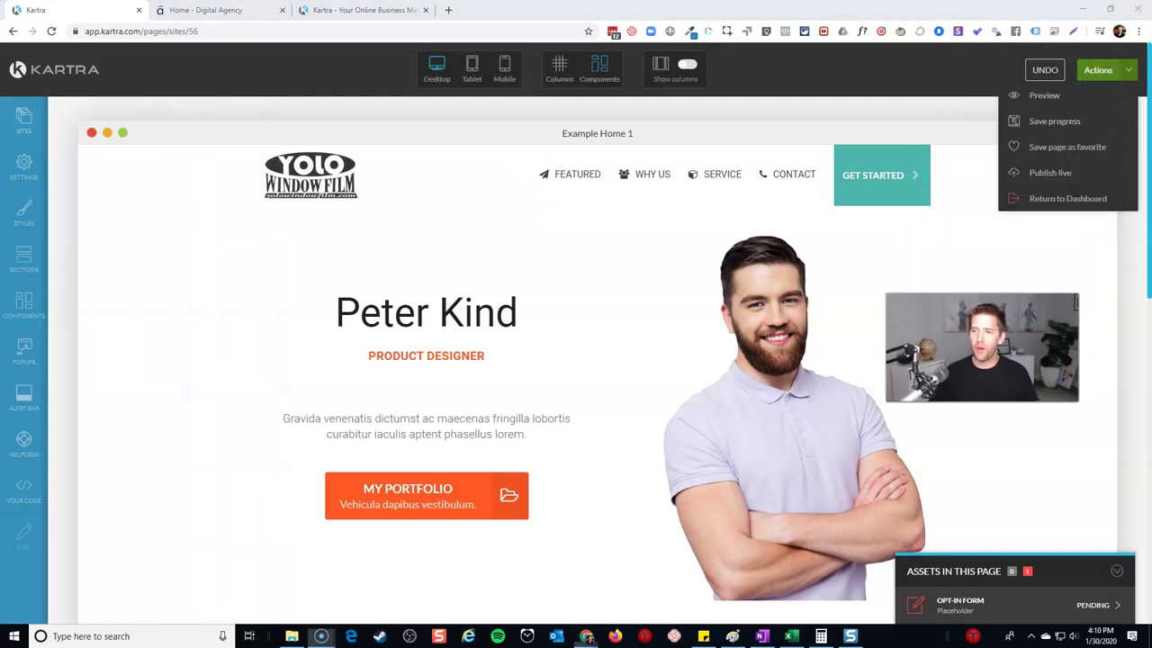
pyautogui.click(1051, 175)
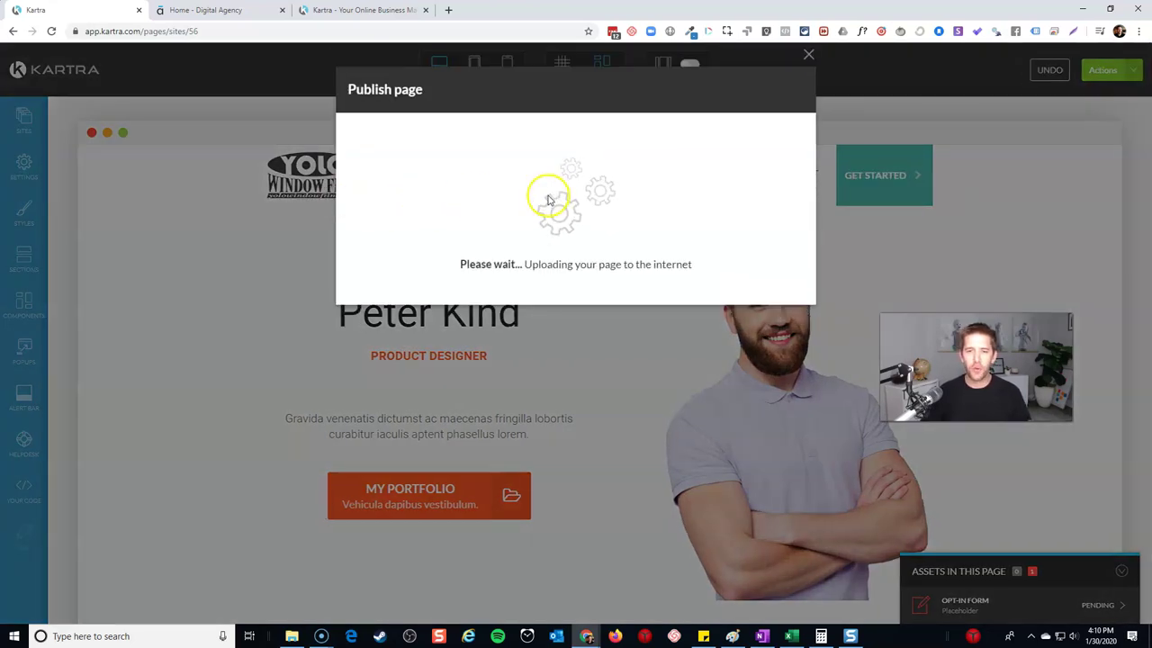
pyautogui.click(474, 236)
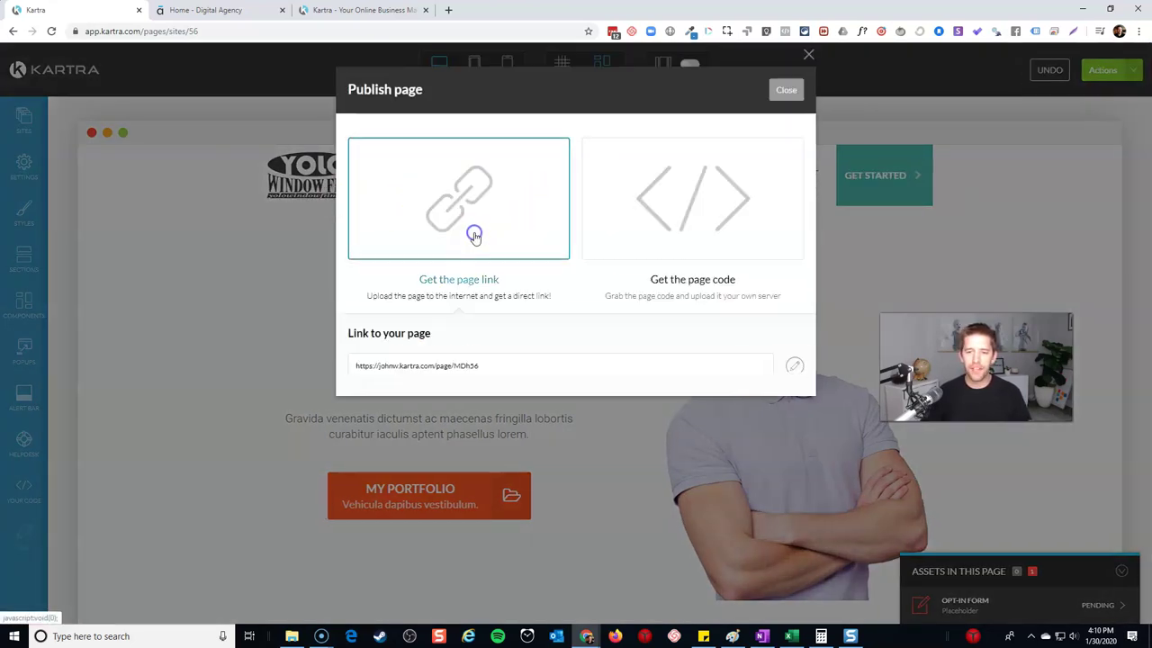
pyautogui.click(794, 365)
pyautogui.click(491, 367)
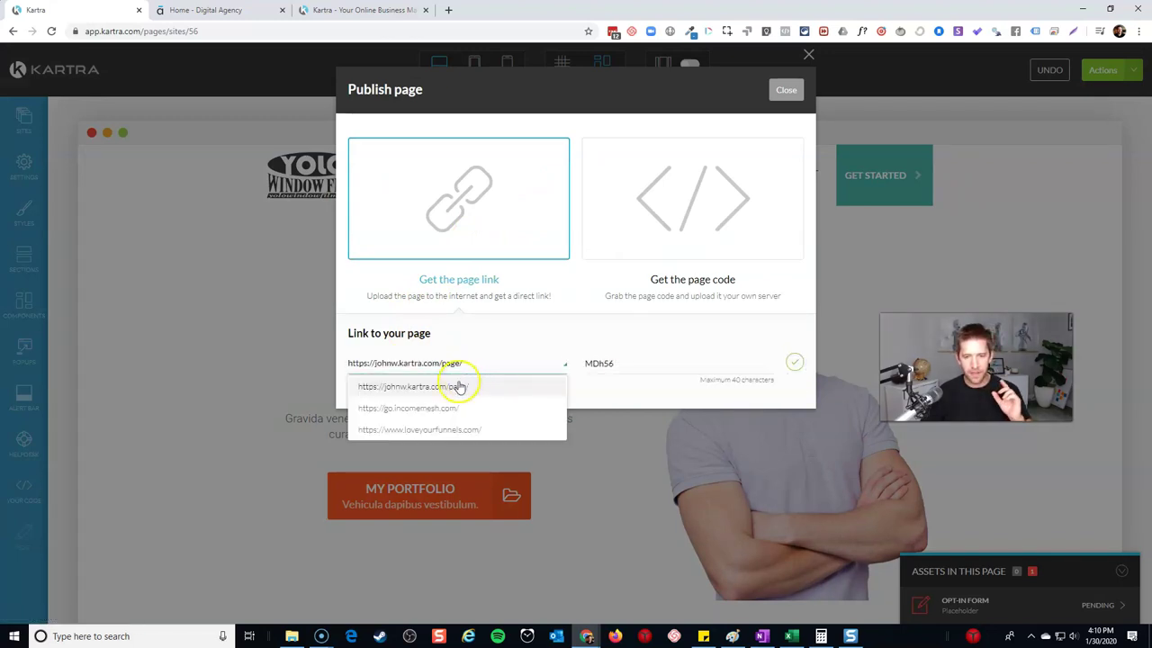
pyautogui.click(421, 431)
pyautogui.doubleClick(641, 362)
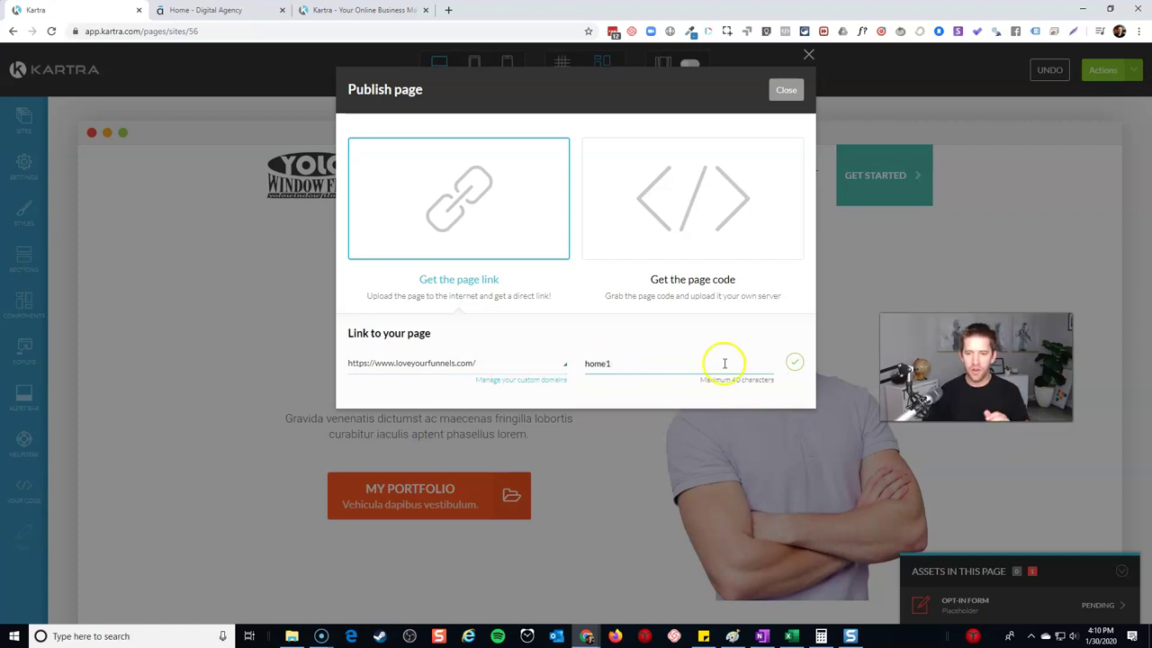
pyautogui.click(793, 362)
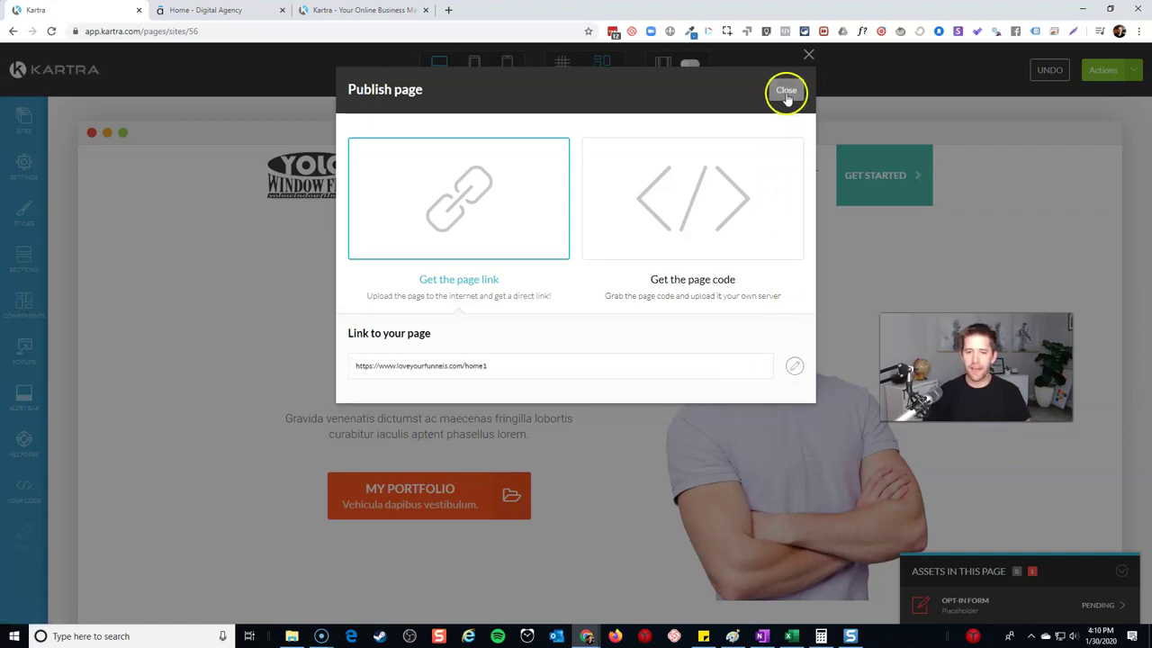
# Step: Open the published page link in a new browser tab and check its hero and features sections
pyautogui.tripleClick(407, 373)
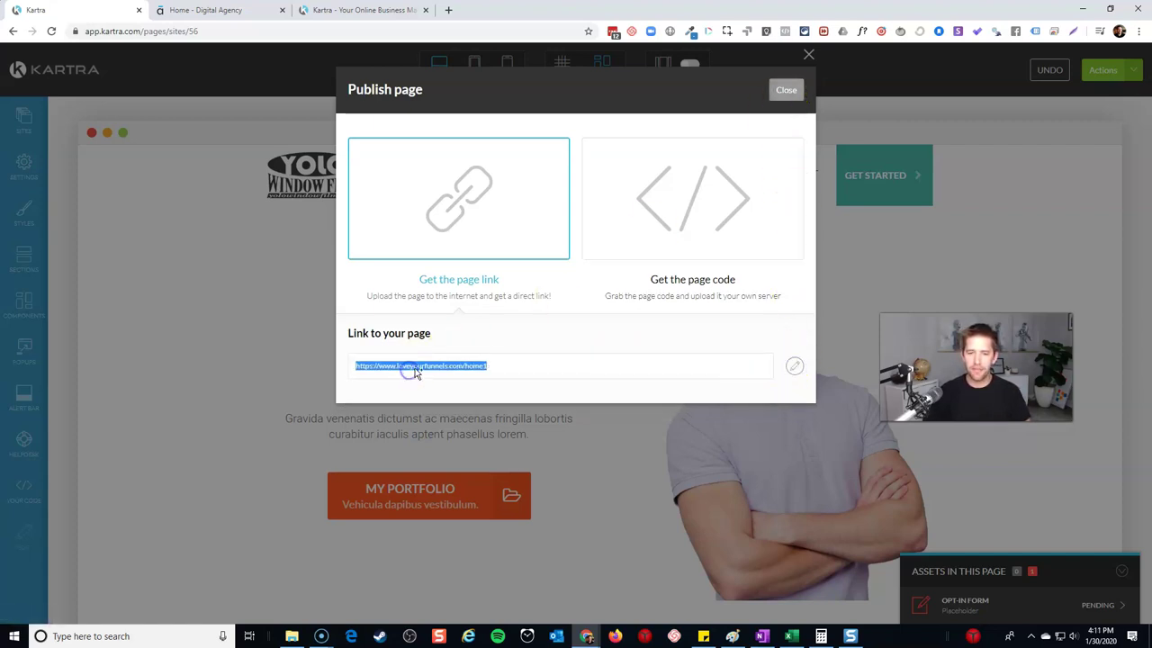
pyautogui.rightClick(410, 371)
pyautogui.click(423, 391)
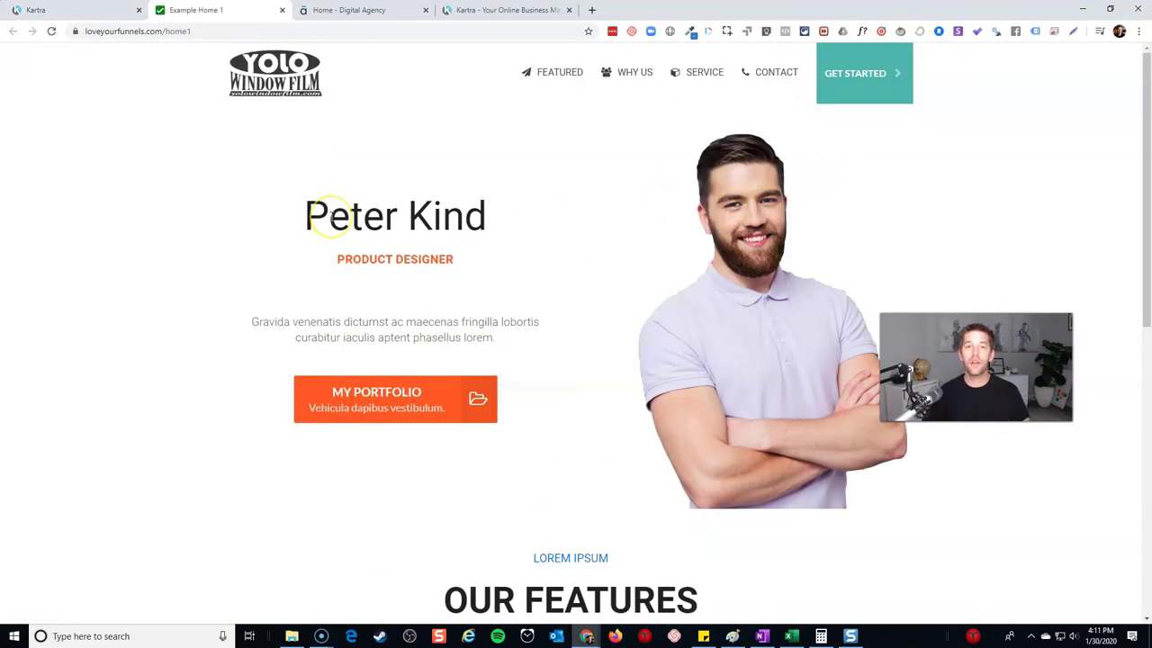
pyautogui.scroll(-3, 694, 255)
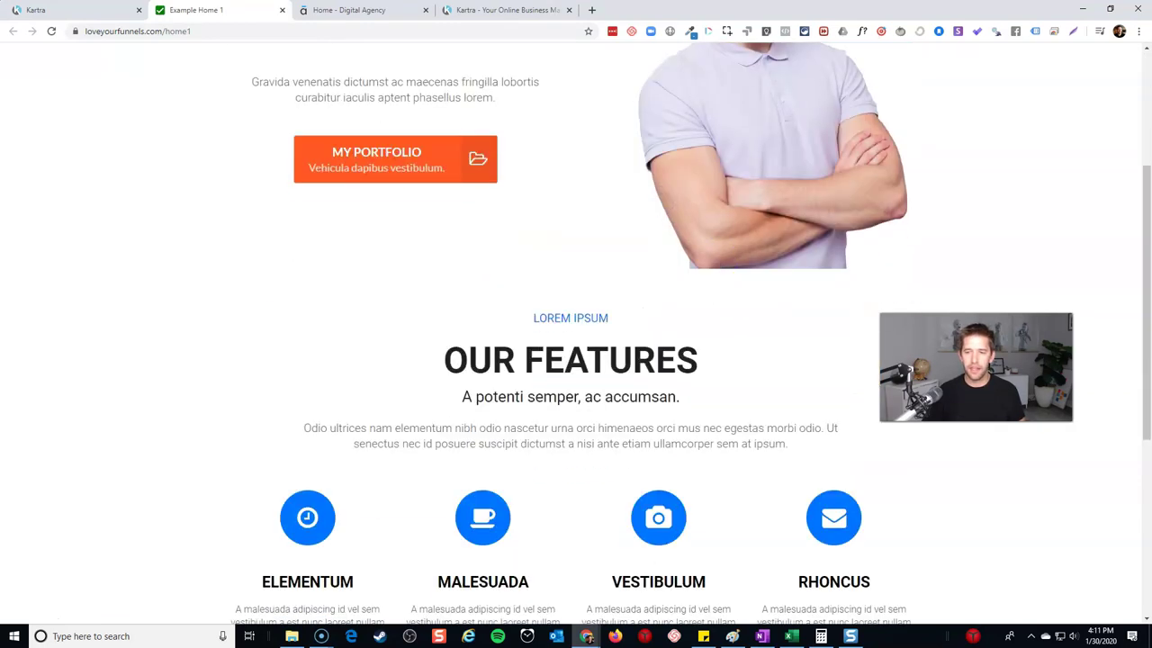
pyautogui.scroll(2, 941, 340)
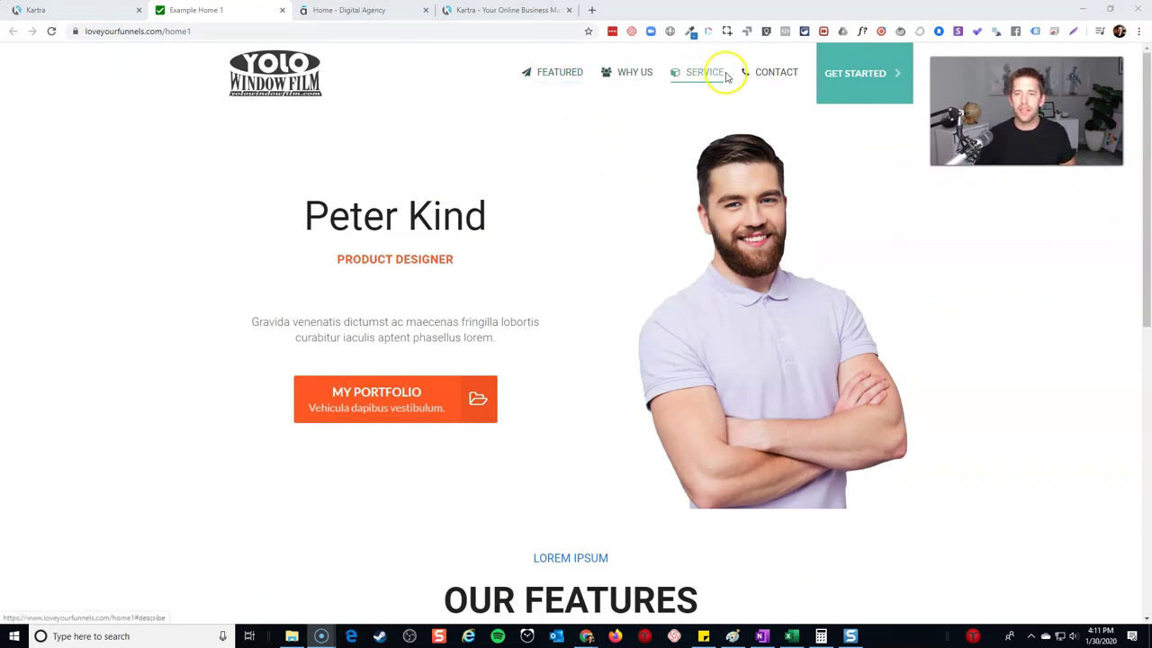
# Step: Review the live page down to its footer, then trigger the exit popup and dismiss it
pyautogui.scroll(-3, 386, 249)
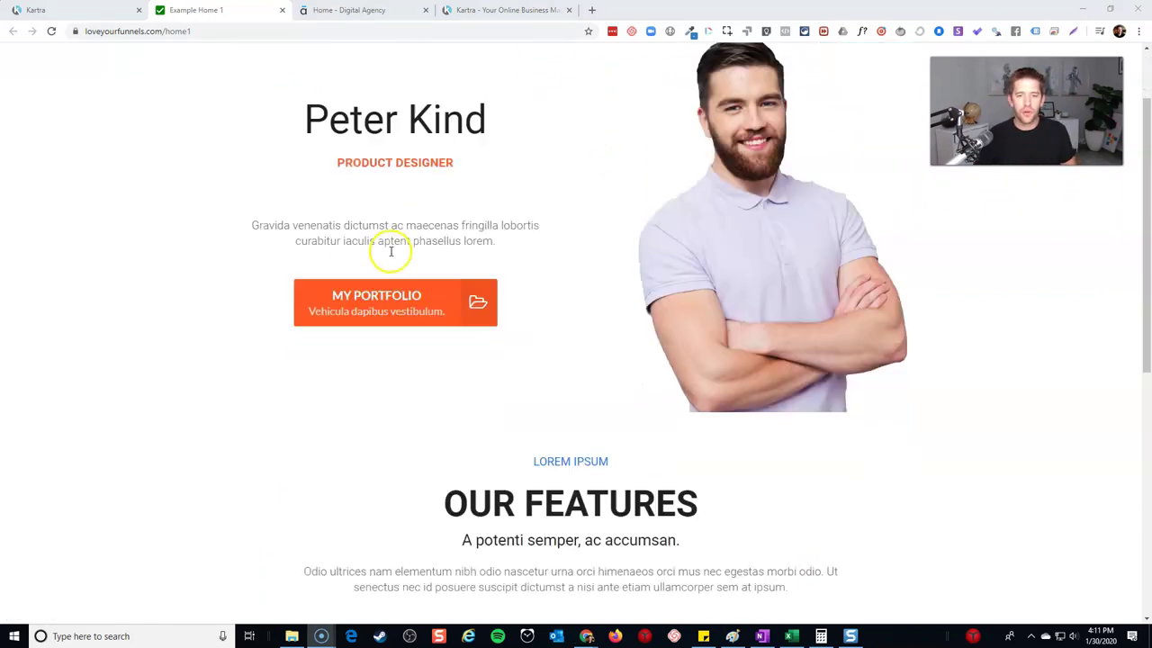
pyautogui.scroll(-4, 522, 288)
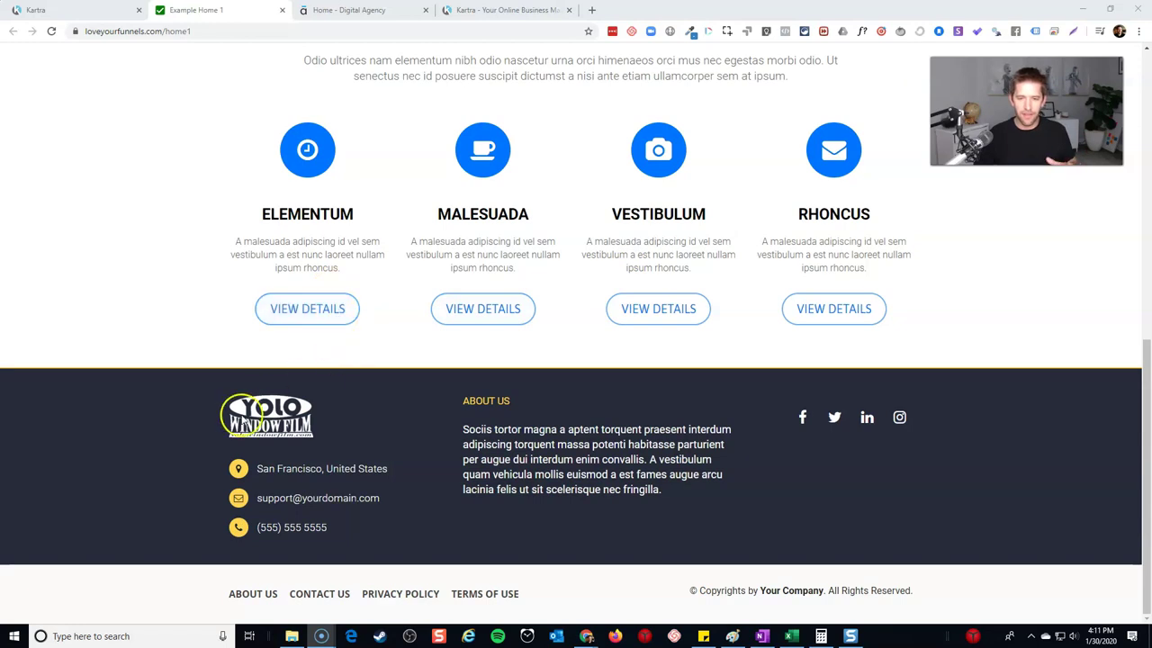
pyautogui.scroll(7, 648, 513)
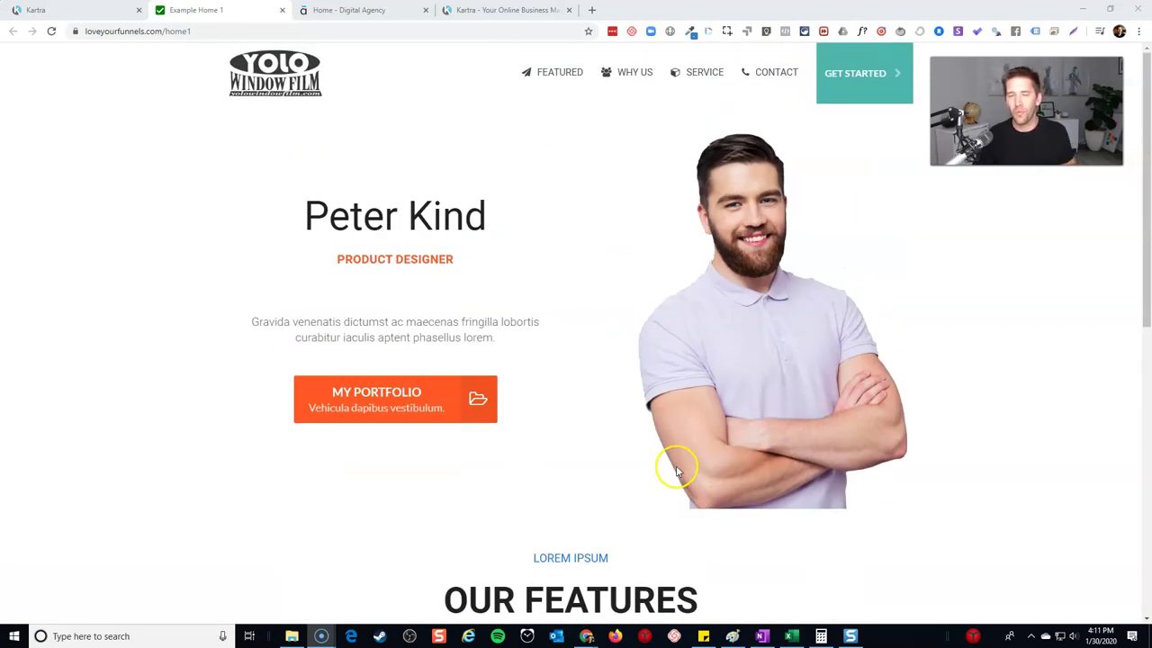
pyautogui.moveTo(81, 10)
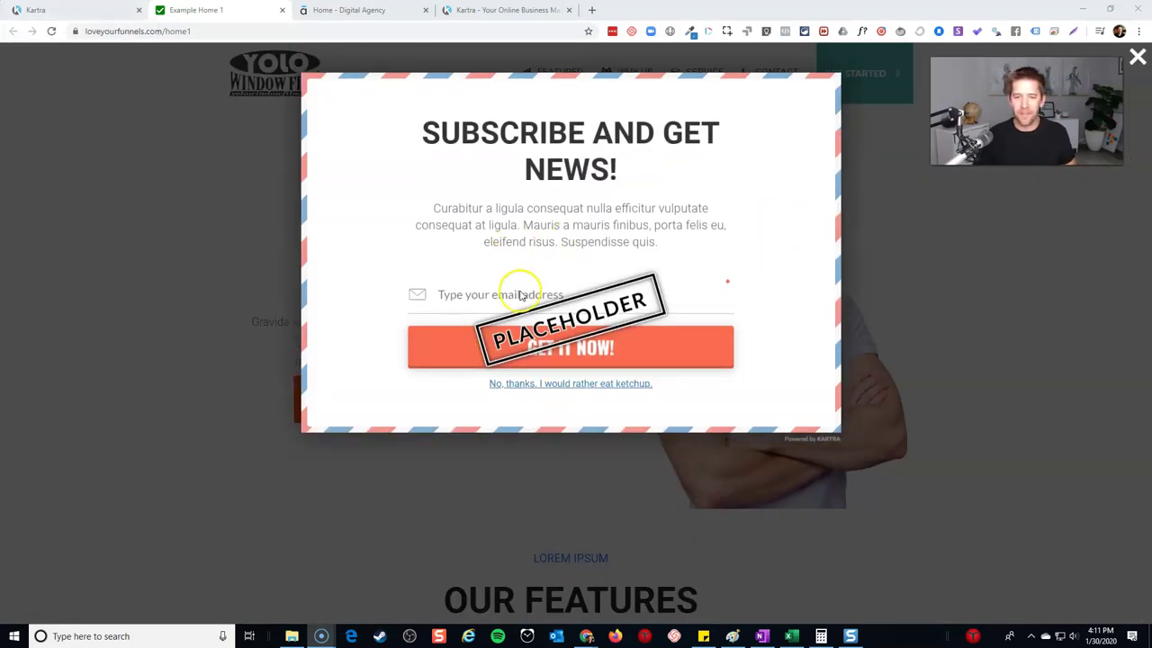
pyautogui.click(90, 291)
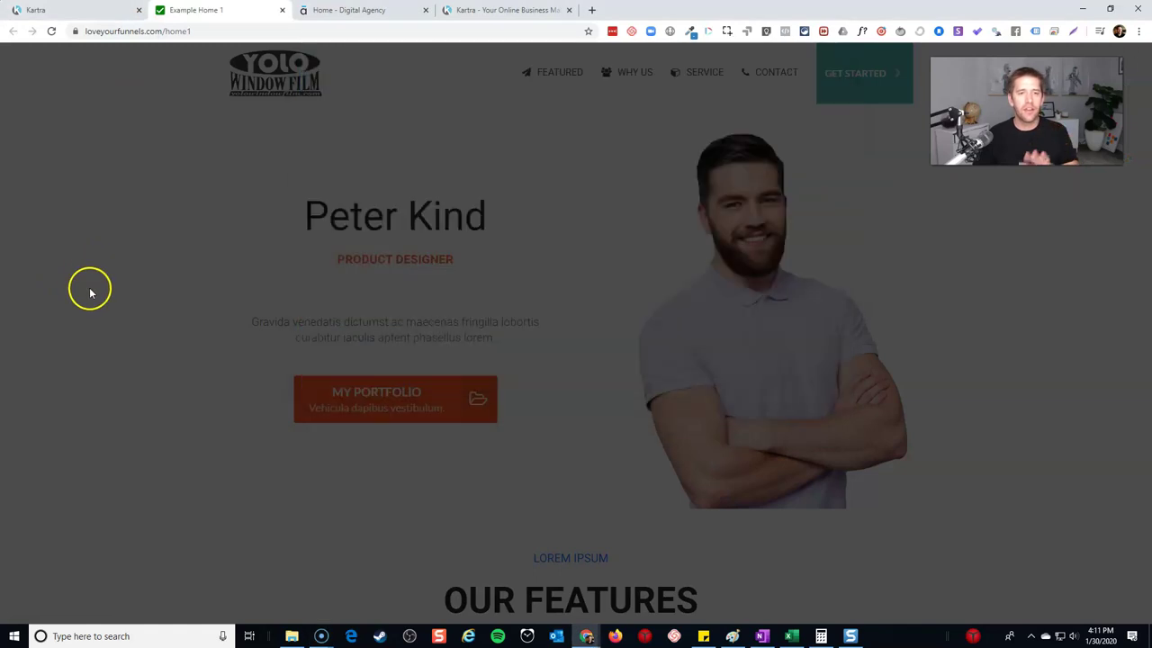
# Step: Return to the Kartra builder, close the publish dialog and exit to the dashboard
pyautogui.click(81, 11)
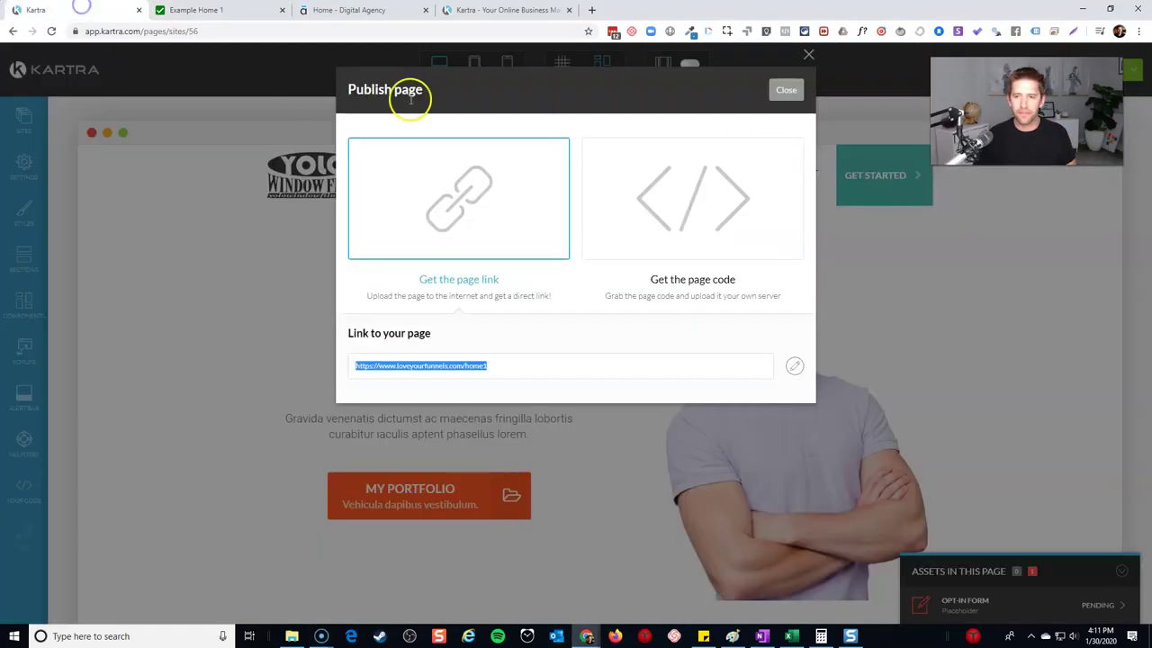
pyautogui.click(790, 90)
pyautogui.click(1110, 84)
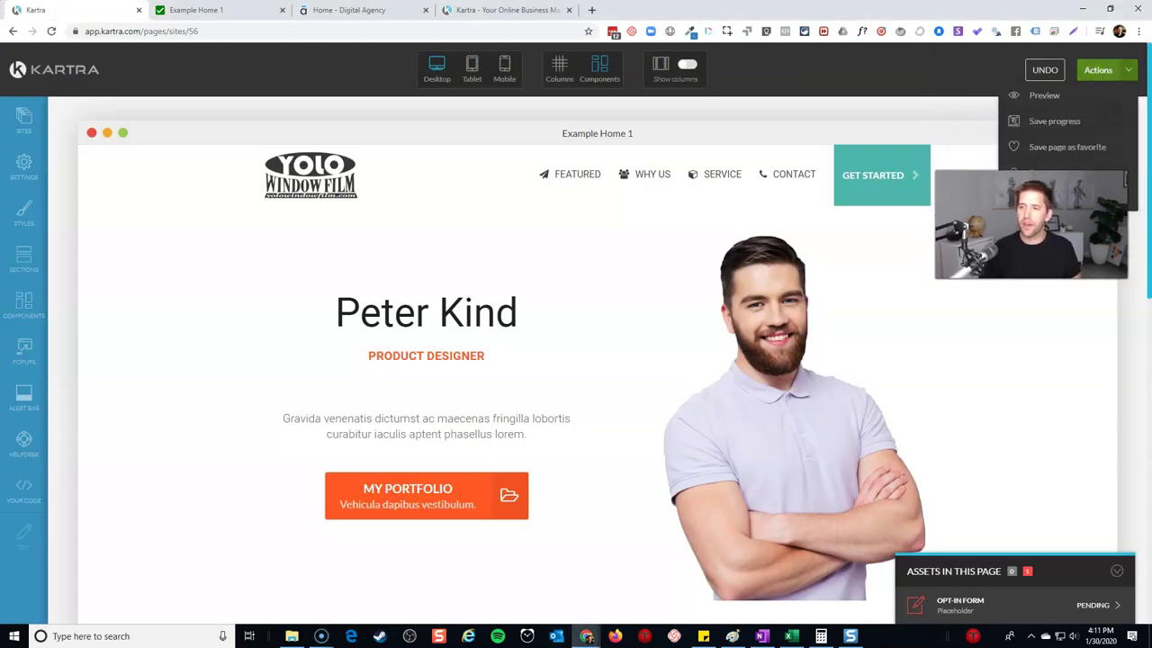
pyautogui.click(1057, 202)
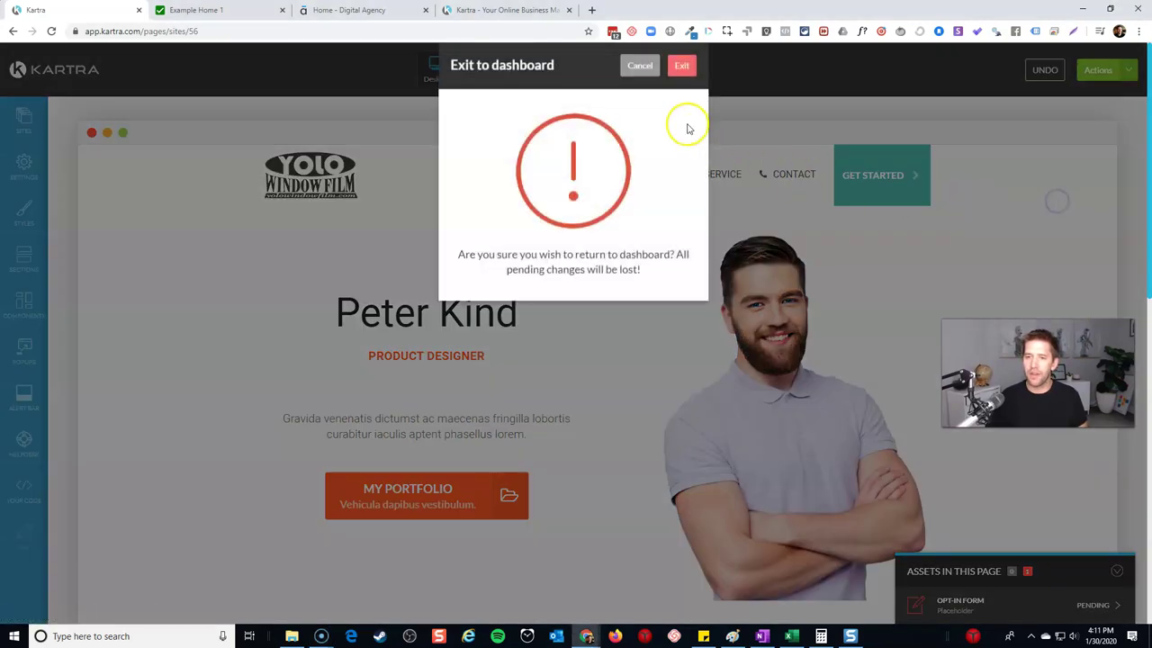
pyautogui.click(681, 90)
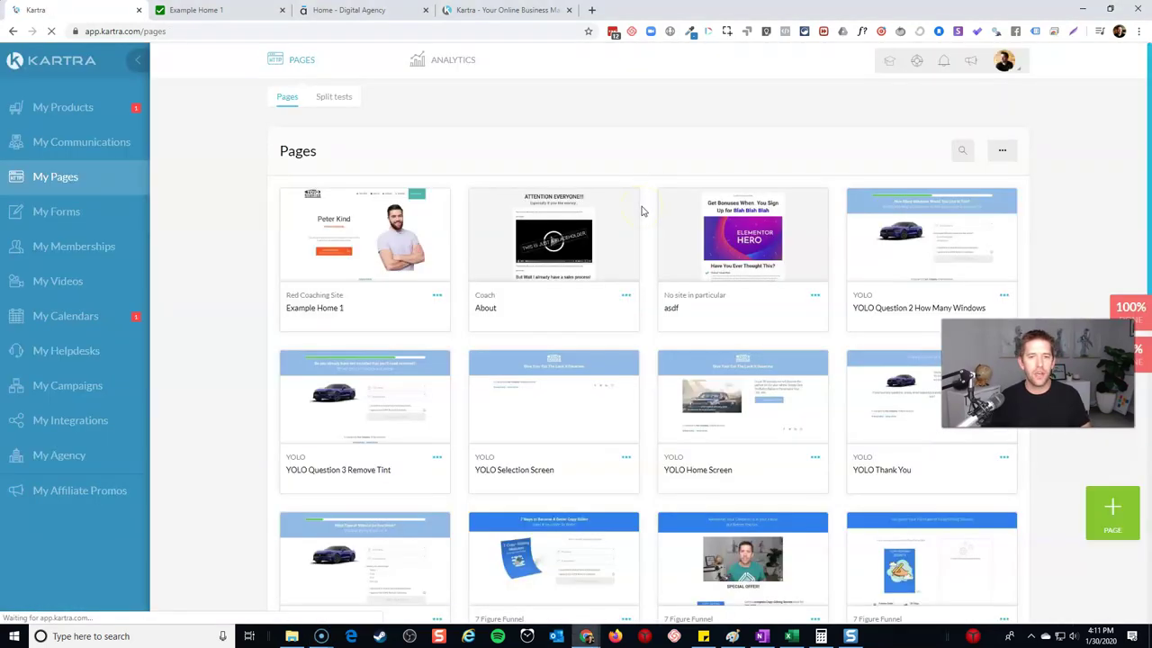
# Step: Start a new page from the blank canvas, named About Page, in the Youtube Site Builder category
pyautogui.click(1107, 511)
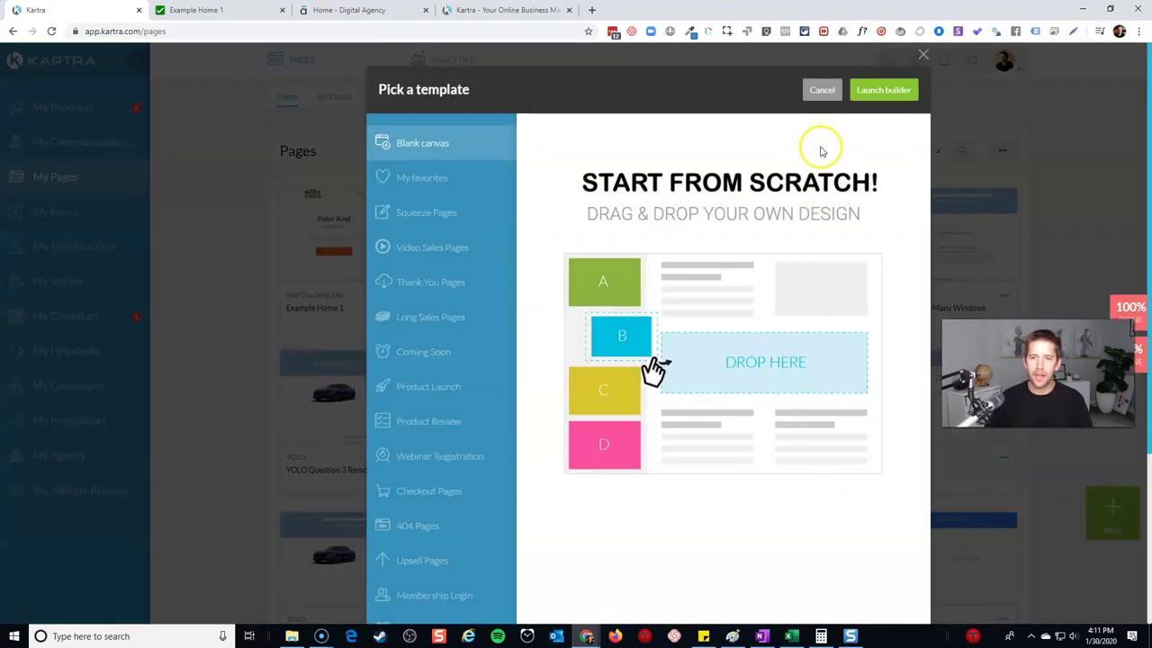
pyautogui.click(888, 90)
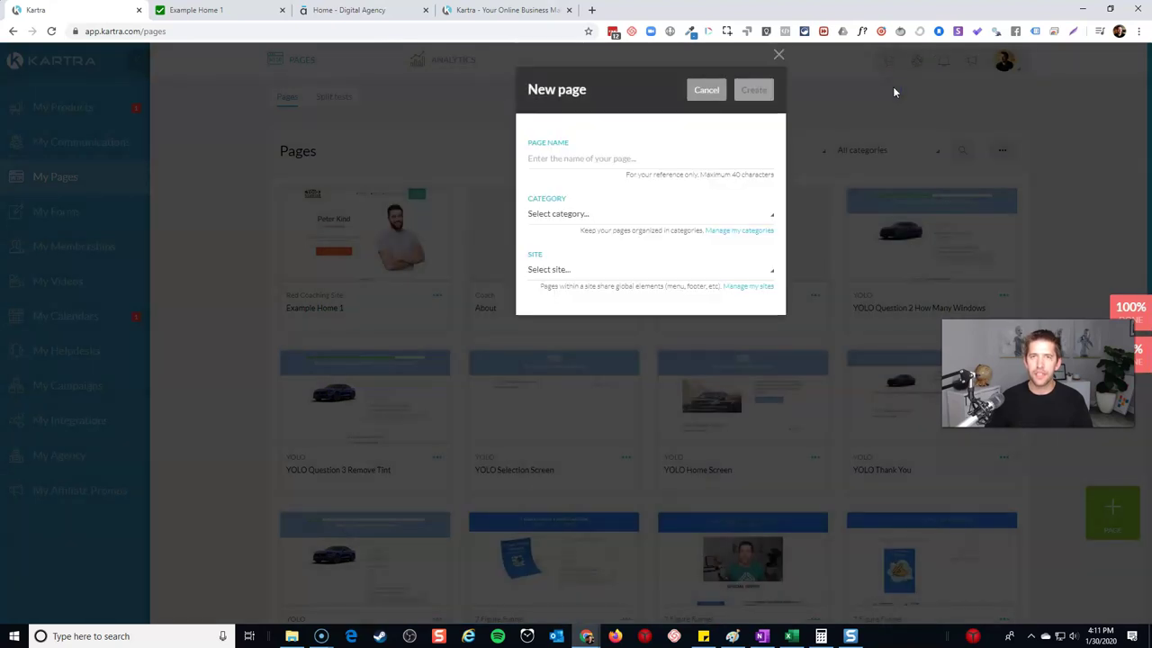
pyautogui.click(615, 157)
pyautogui.write('About Pa')
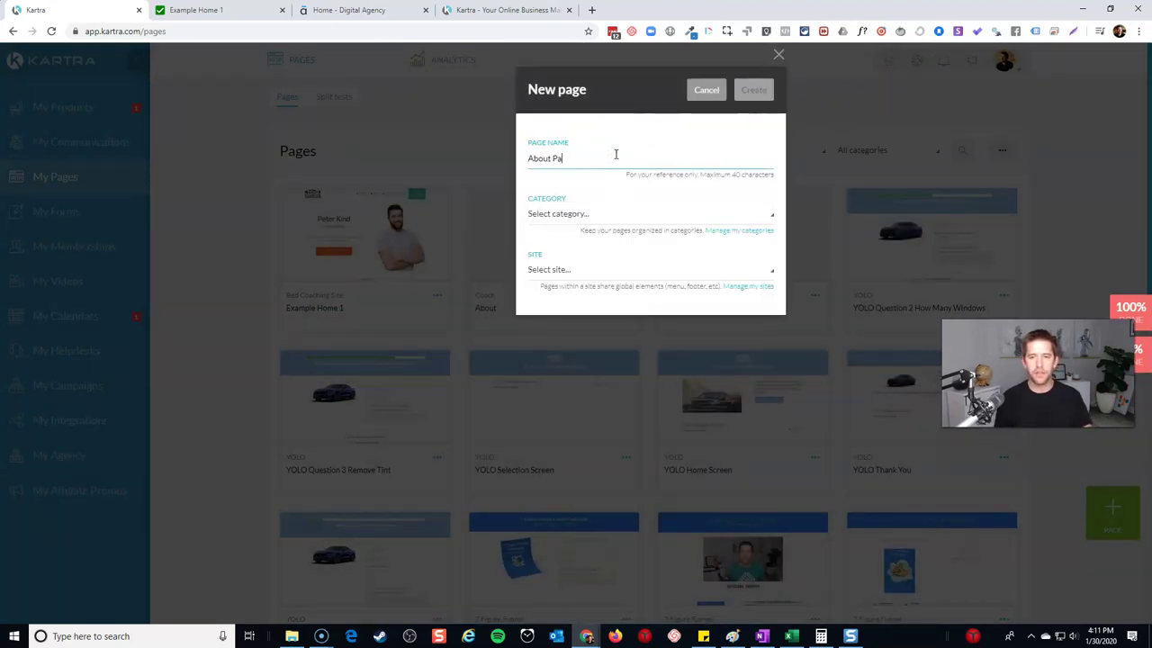
pyautogui.click(599, 209)
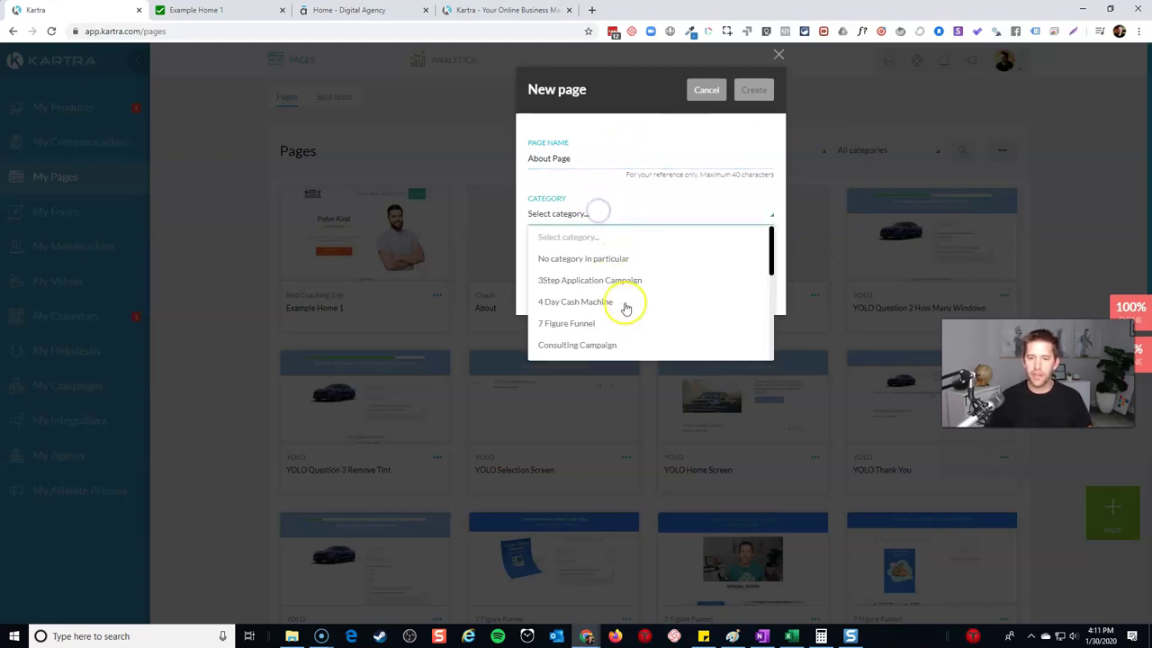
pyautogui.scroll(-3, 622, 307)
pyautogui.click(569, 353)
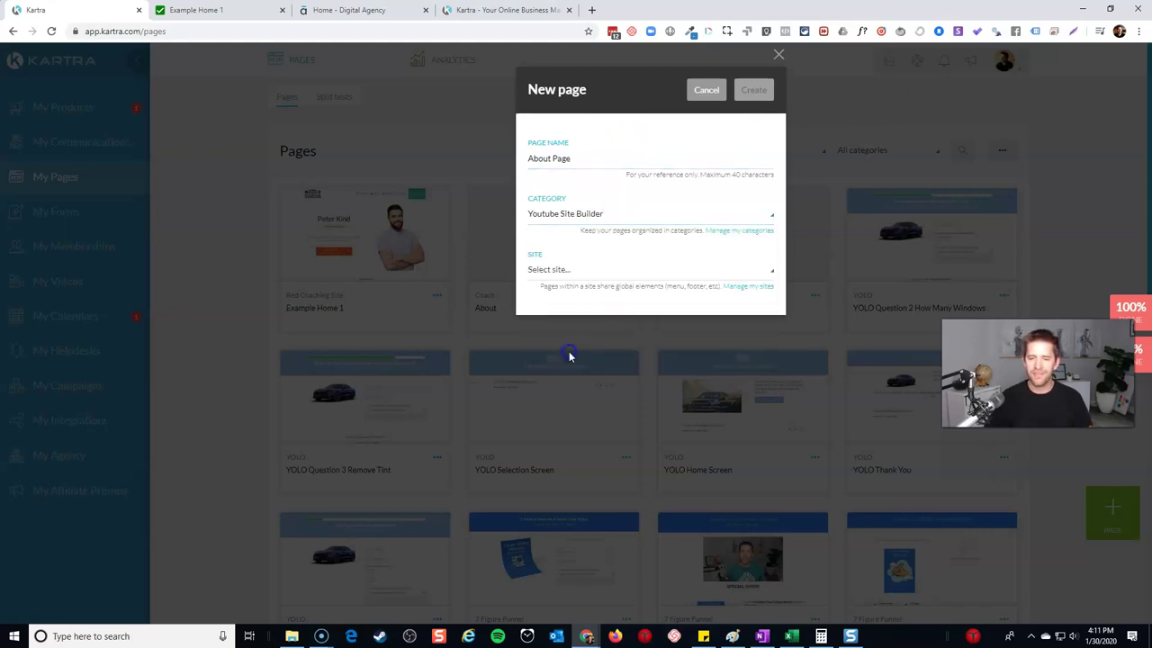
# Step: Assign the new page to Red Coaching Site with all global elements imported, and create it
pyautogui.click(577, 272)
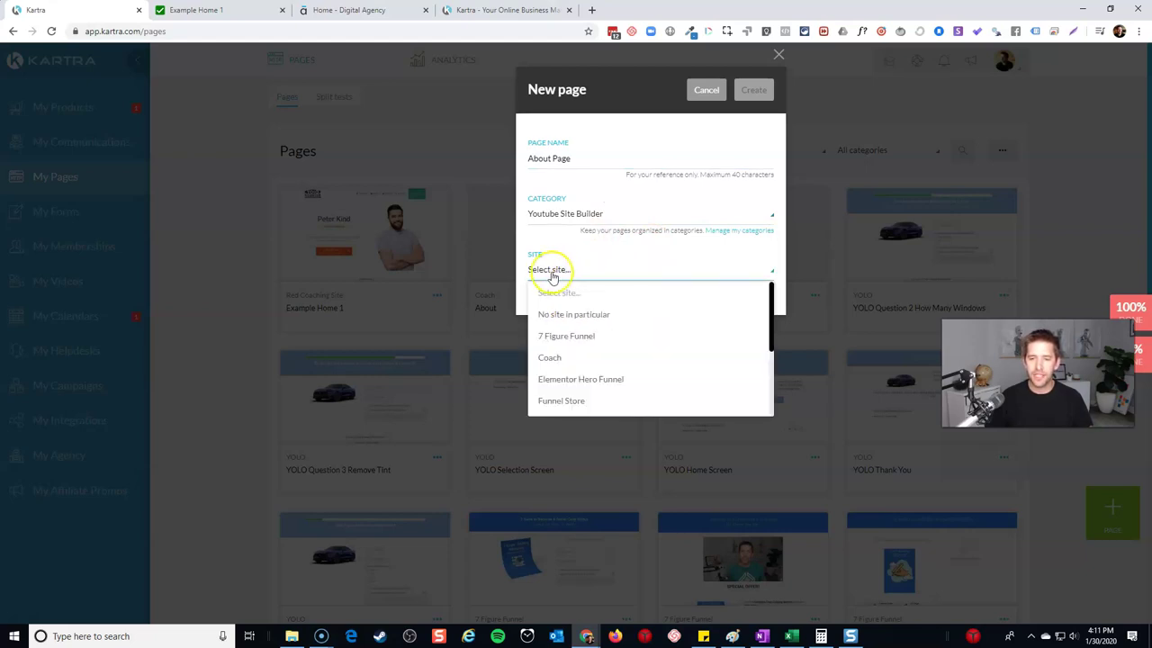
pyautogui.scroll(-3, 577, 378)
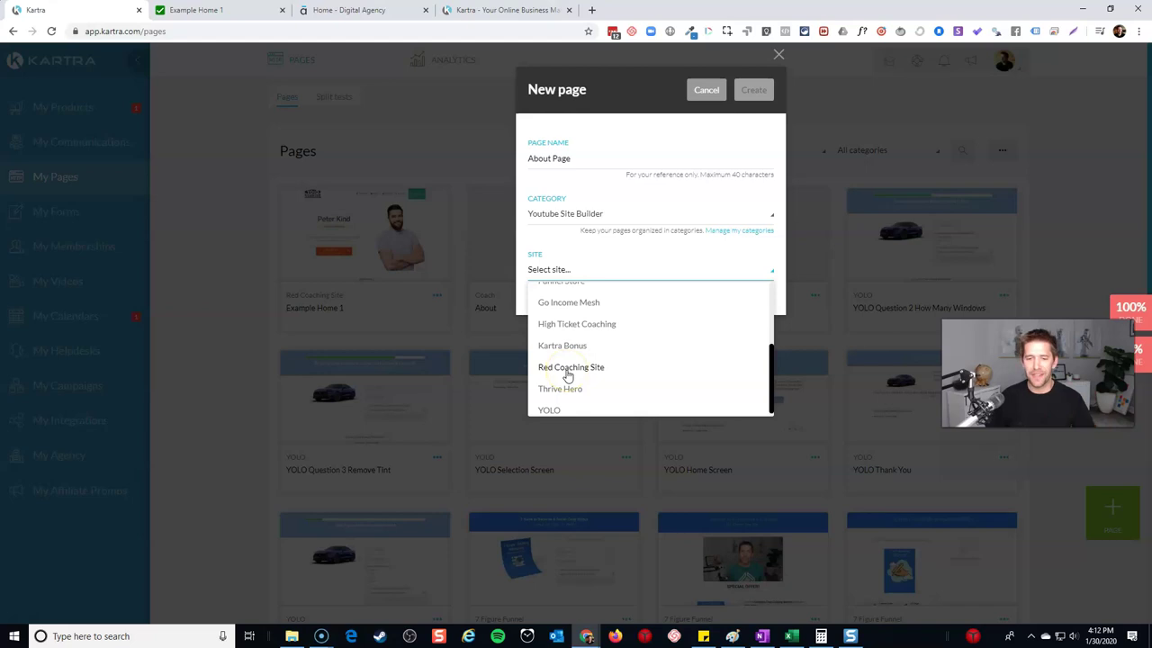
pyautogui.click(566, 369)
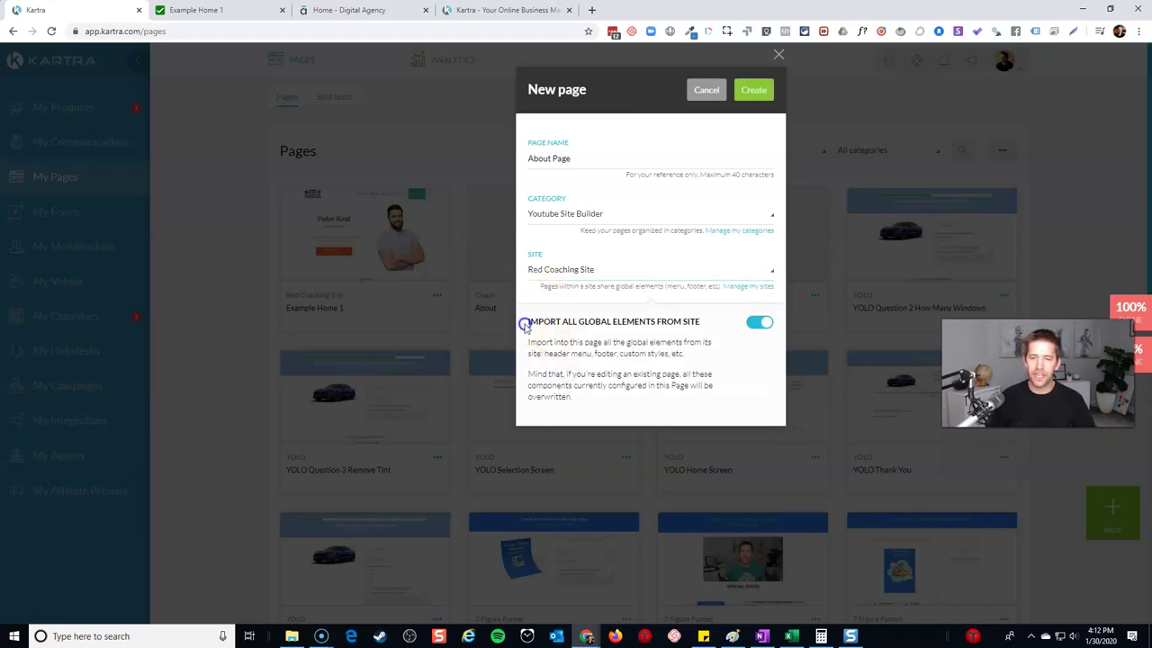
pyautogui.moveTo(524, 325); pyautogui.dragTo(671, 322)
pyautogui.click(554, 344)
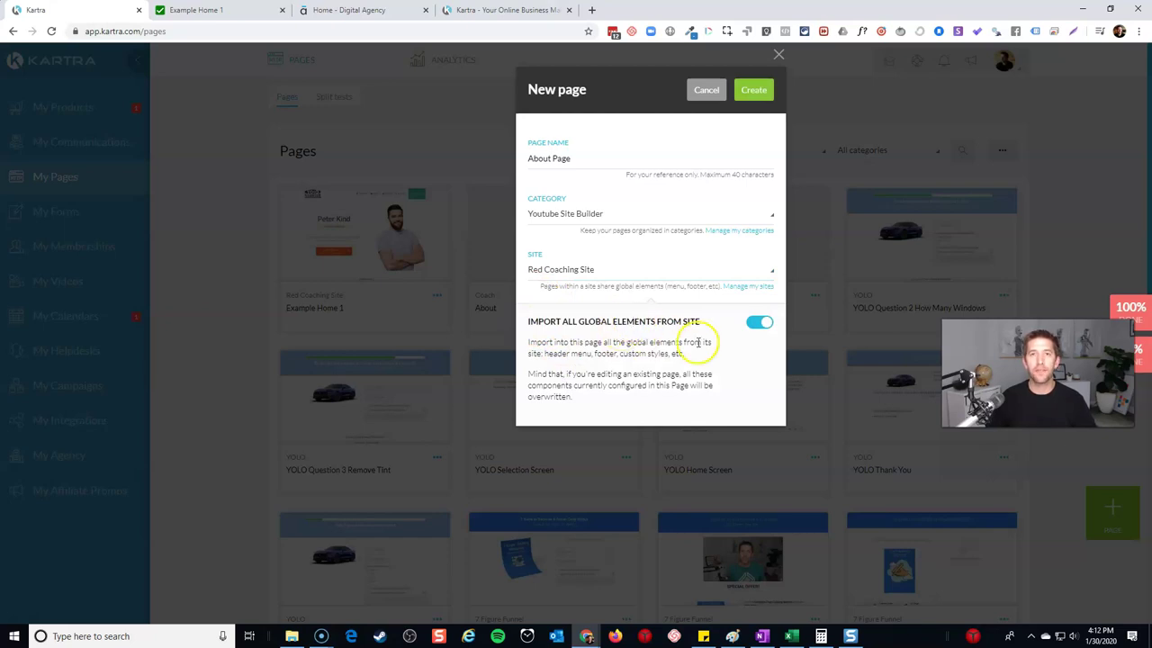
pyautogui.click(749, 90)
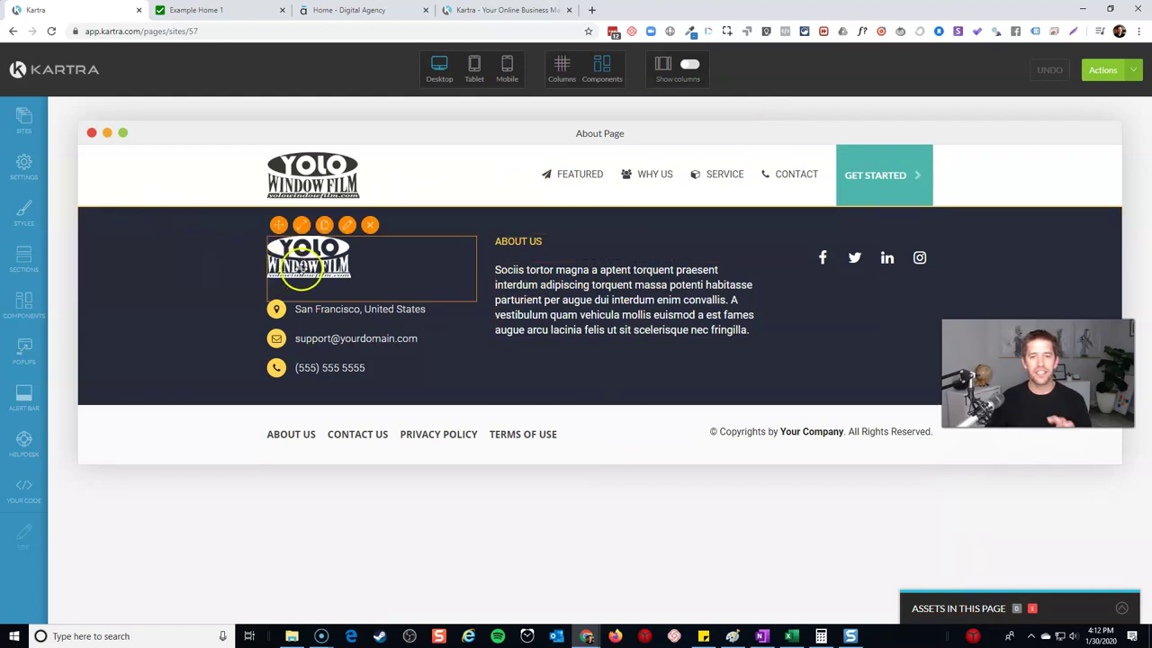
# Step: Switch to the Digital Agency demo, look over its home page sections and open its About page for reference
pyautogui.click(351, 9)
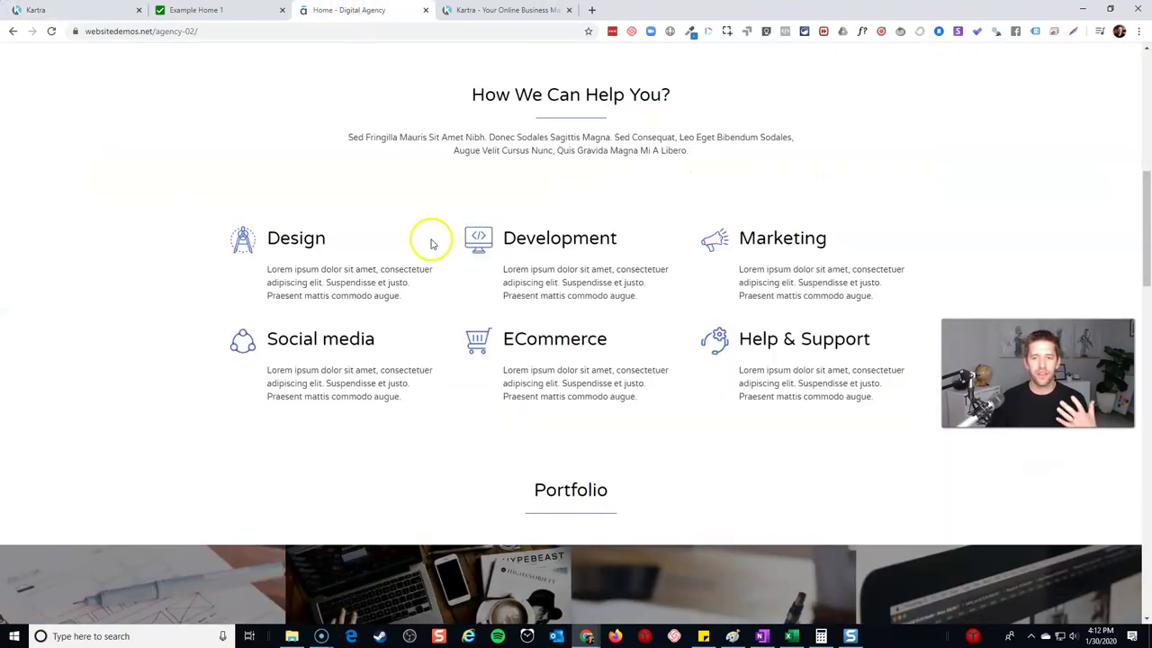
pyautogui.scroll(-4, 447, 256)
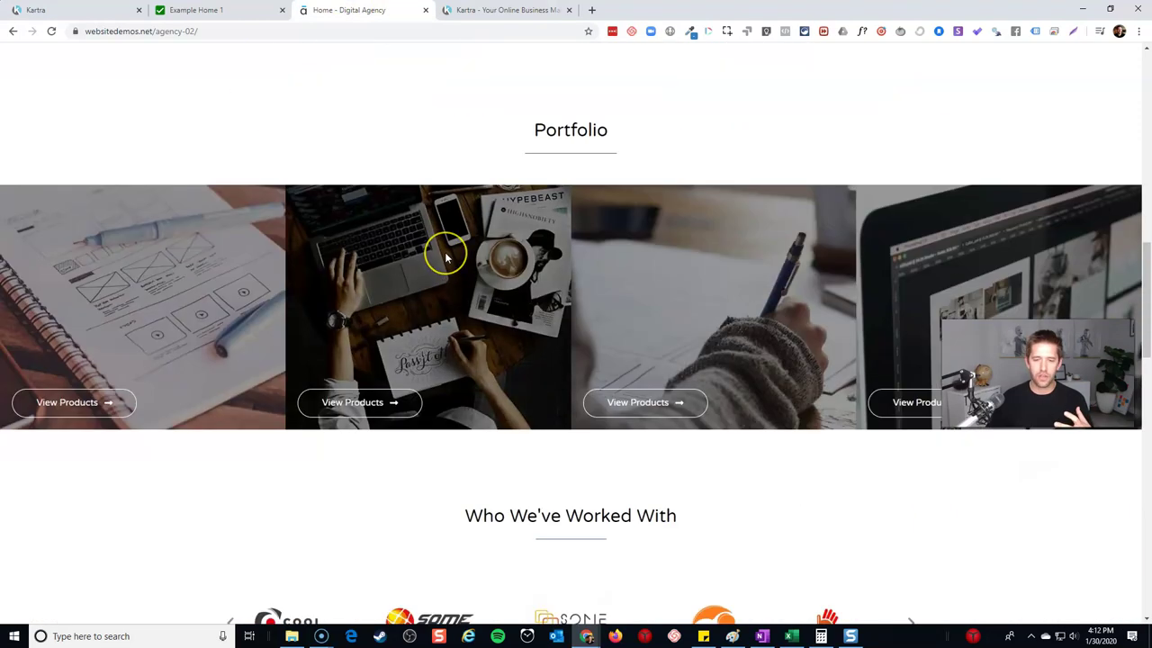
pyautogui.scroll(10, 447, 254)
pyautogui.click(682, 68)
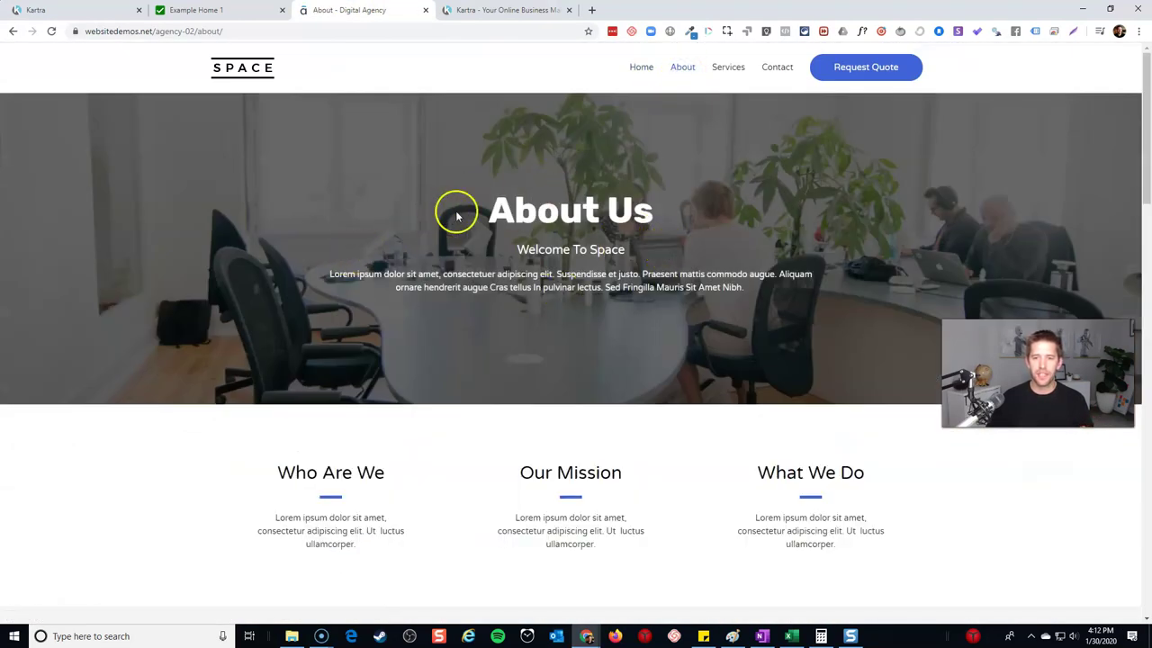
# Step: Back in the Kartra builder, insert the Content section template with a heading and laptop image between the header and footer
pyautogui.click(86, 9)
pyautogui.click(23, 257)
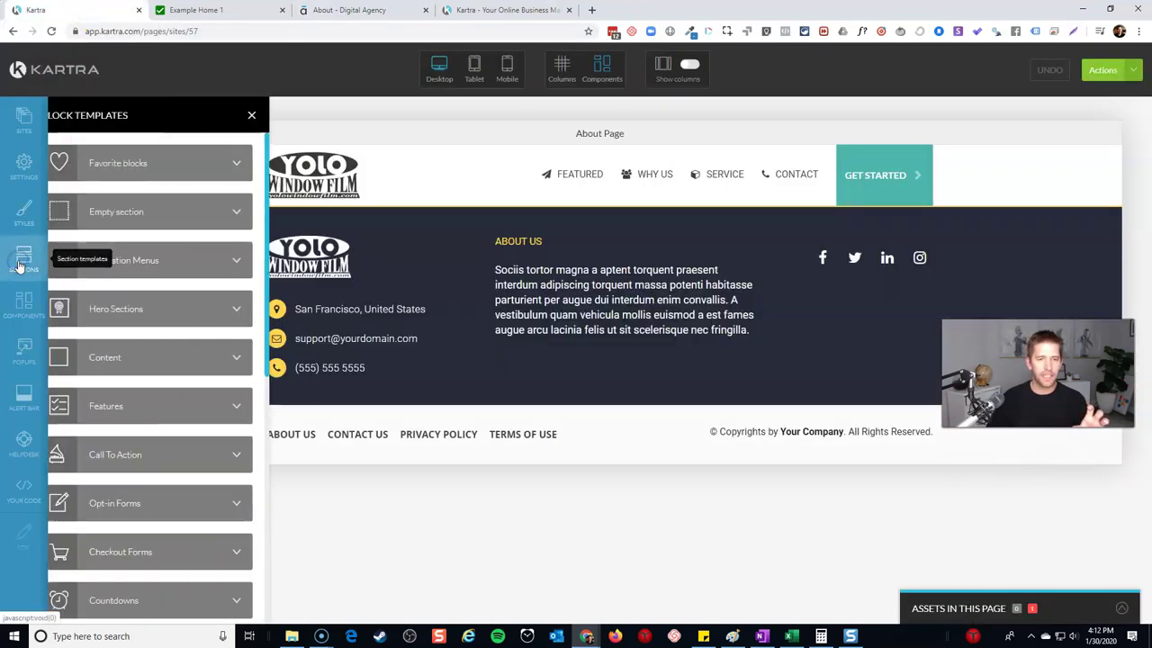
pyautogui.click(252, 352)
pyautogui.scroll(-3, 203, 270)
pyautogui.scroll(-5, 202, 277)
pyautogui.scroll(-10, 200, 276)
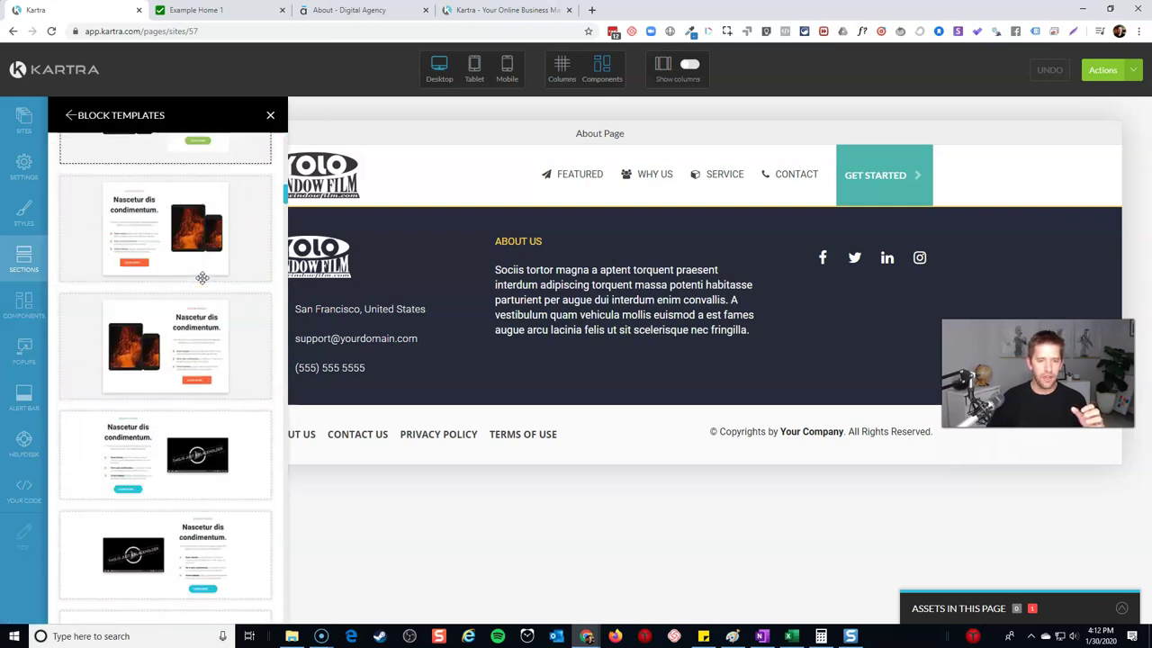
pyautogui.scroll(-5, 165, 351)
pyautogui.moveTo(142, 348); pyautogui.dragTo(665, 254)
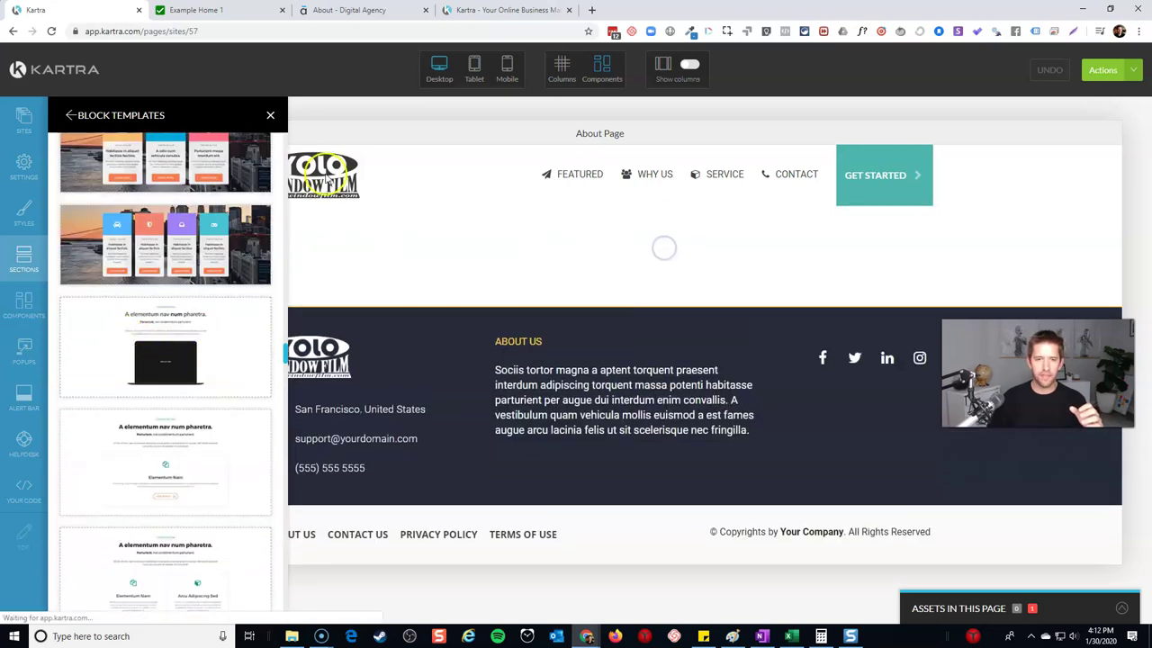
# Step: Close the block templates and delete the laptop image from the content section, keeping its heading and text
pyautogui.click(270, 115)
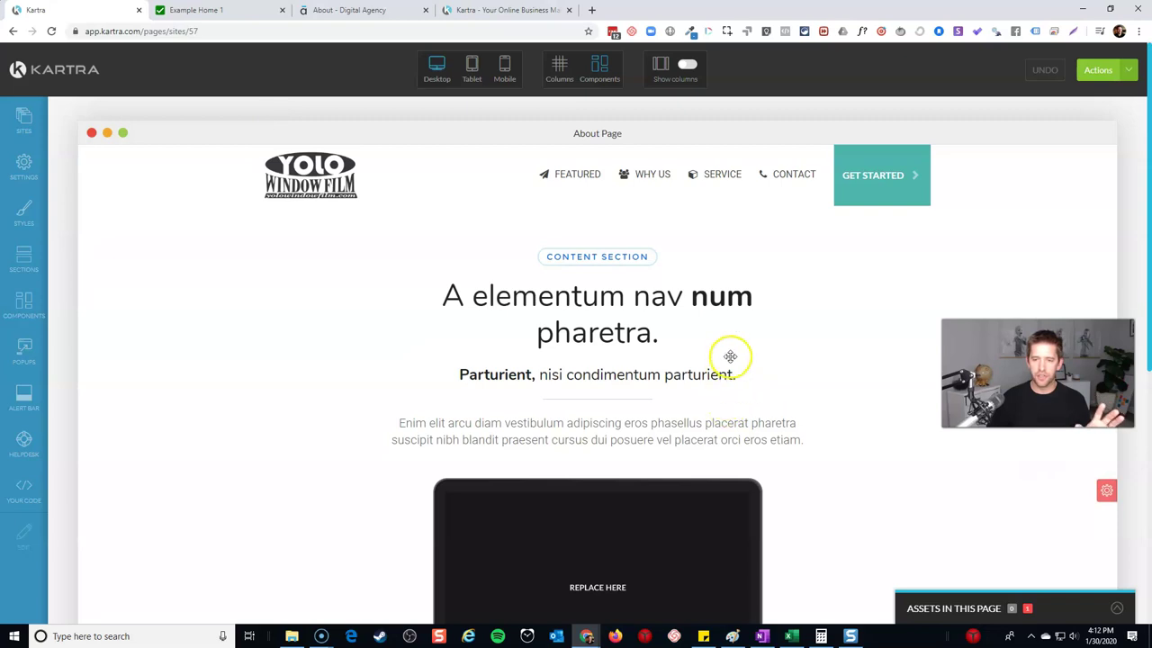
pyautogui.scroll(-2, 730, 355)
pyautogui.click(632, 287)
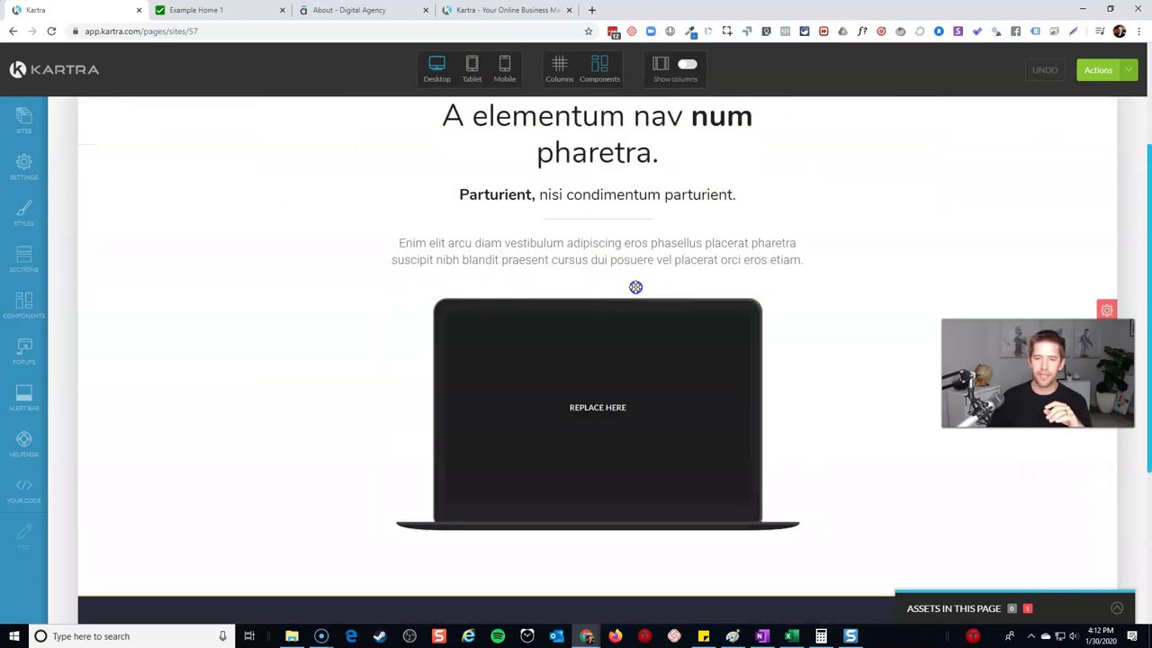
pyautogui.scroll(2, 845, 347)
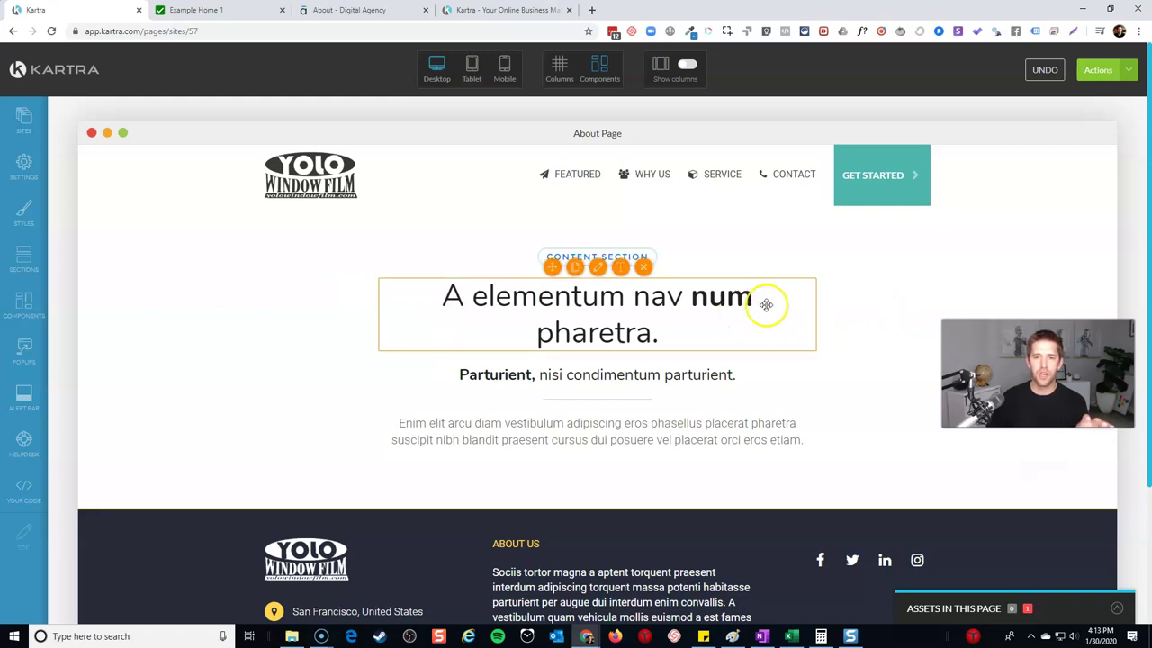
# Step: Check the Digital Agency demo's About page, and back in the Kartra builder insert the Features template with three icon cards between content section and footer
pyautogui.click(319, 11)
pyautogui.scroll(-5, 476, 348)
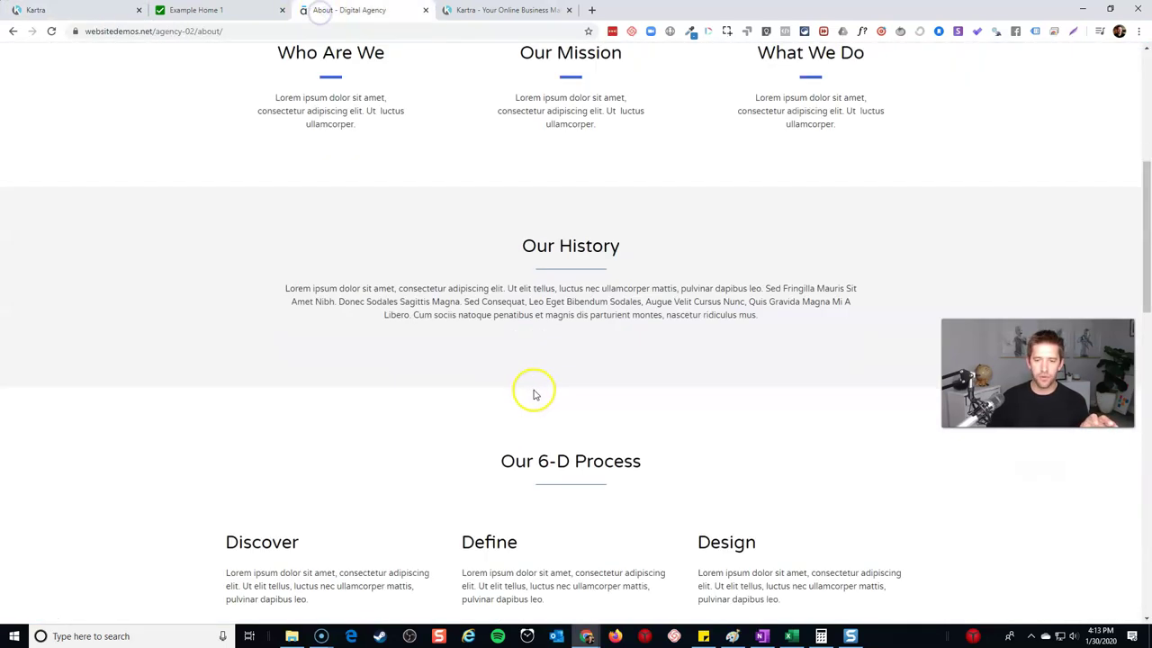
pyautogui.scroll(1, 524, 361)
pyautogui.click(59, 13)
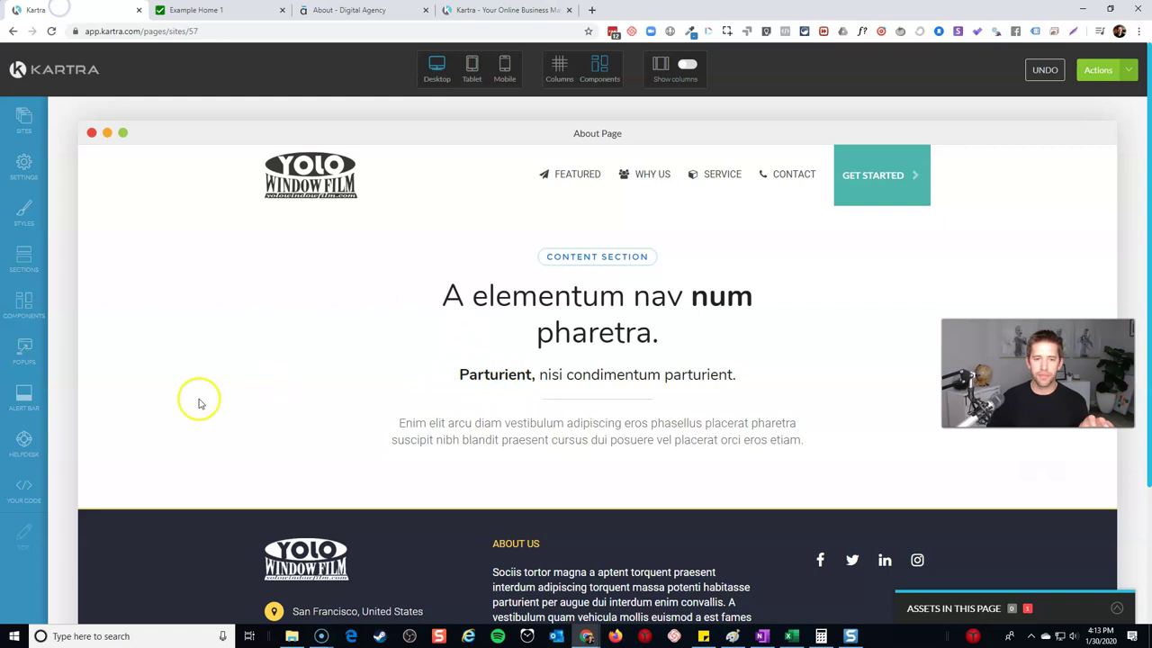
pyautogui.click(22, 263)
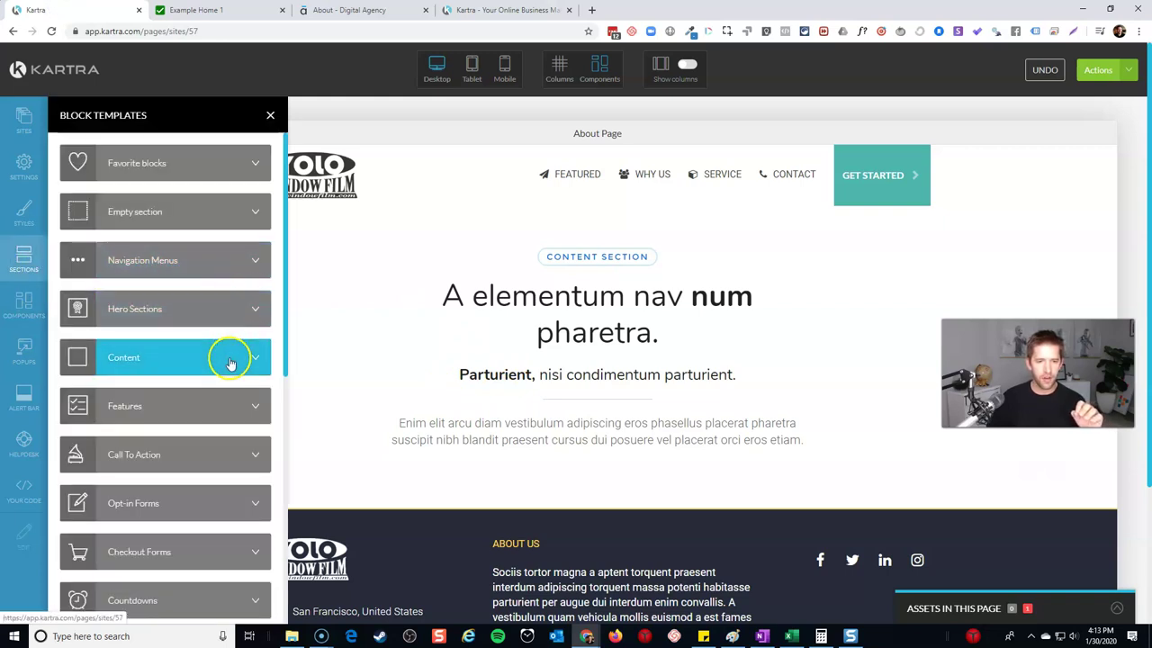
pyautogui.click(226, 404)
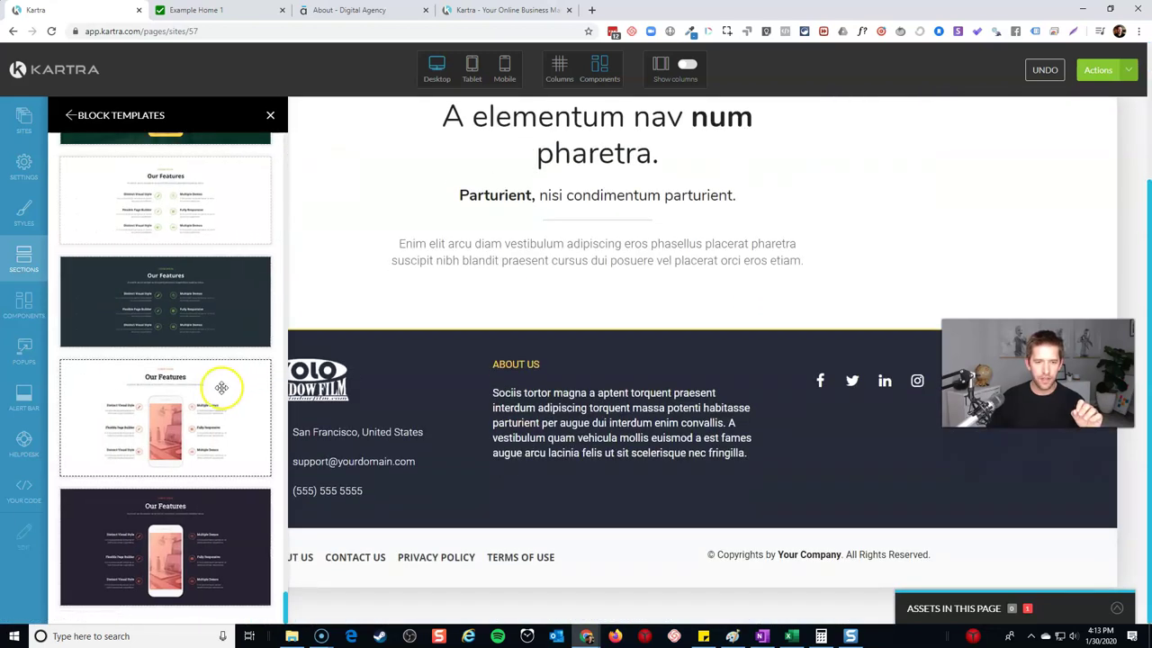
pyautogui.scroll(-10, 221, 387)
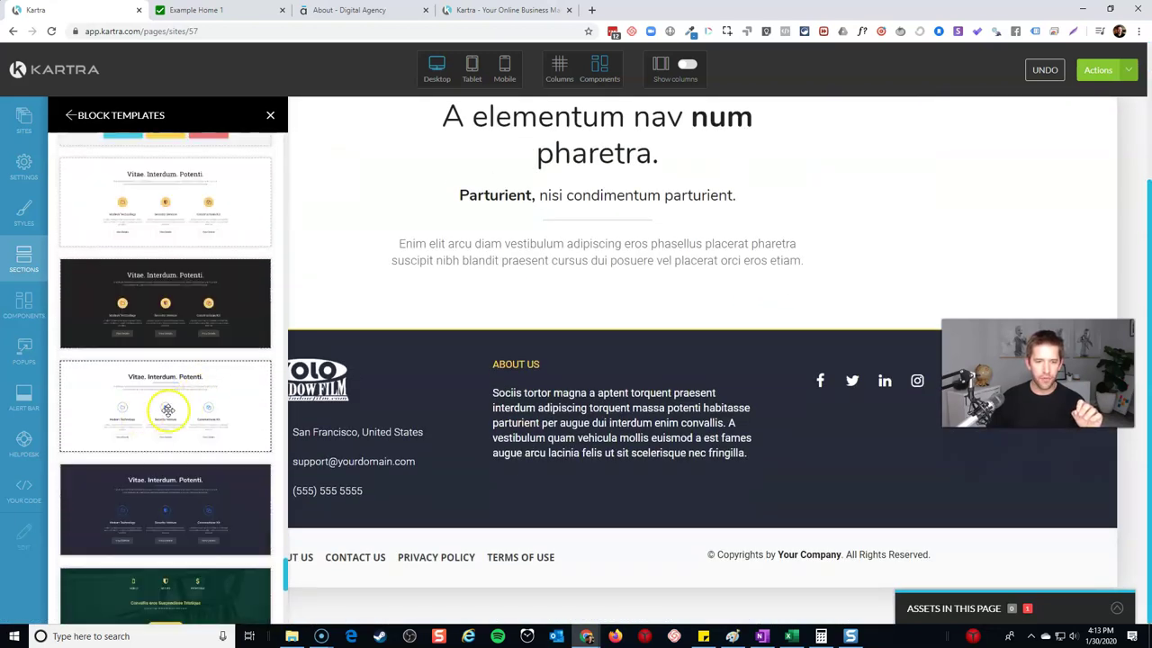
pyautogui.scroll(5, 180, 412)
pyautogui.moveTo(147, 210); pyautogui.dragTo(602, 368)
pyautogui.click(270, 114)
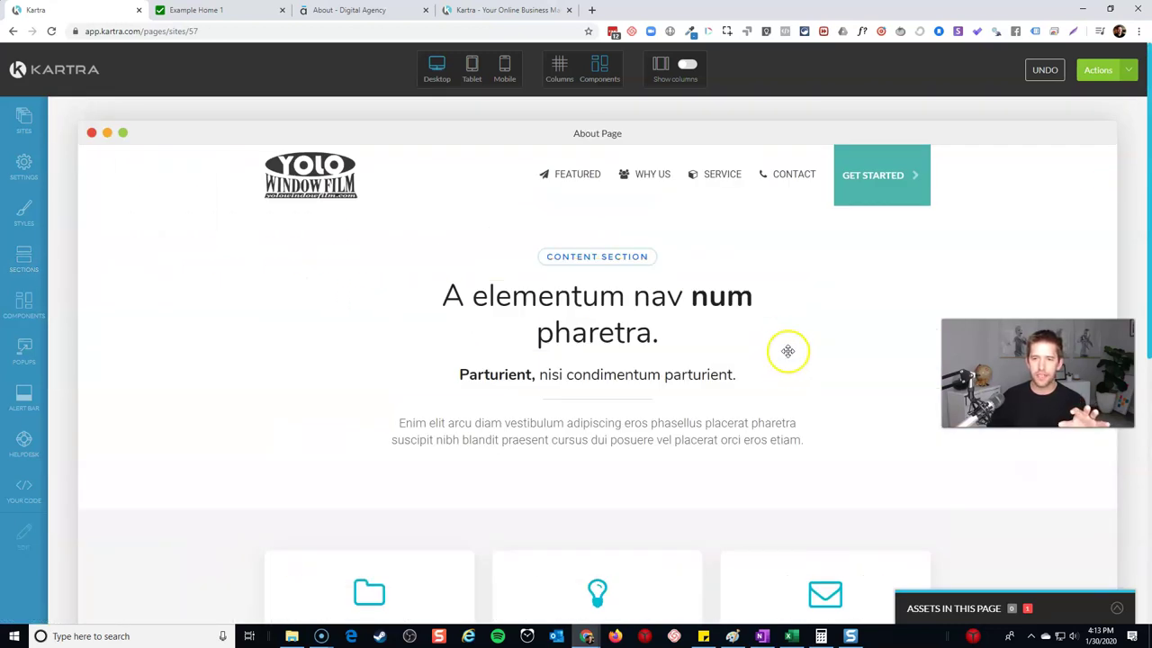
pyautogui.scroll(-4, 861, 304)
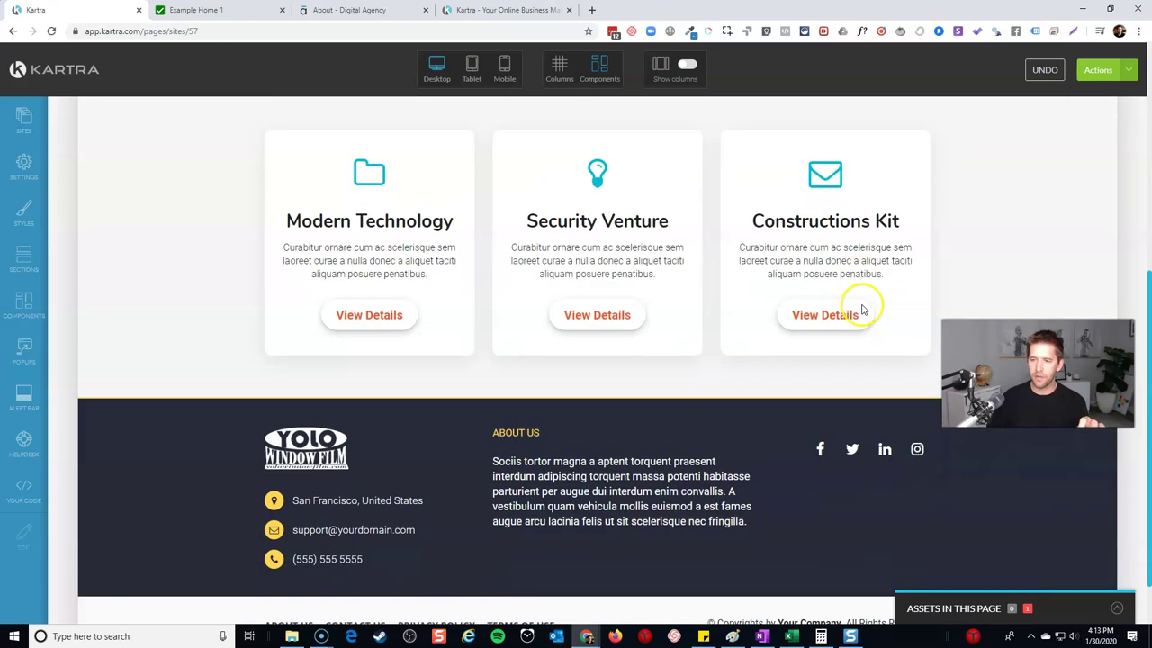
pyautogui.scroll(4, 862, 309)
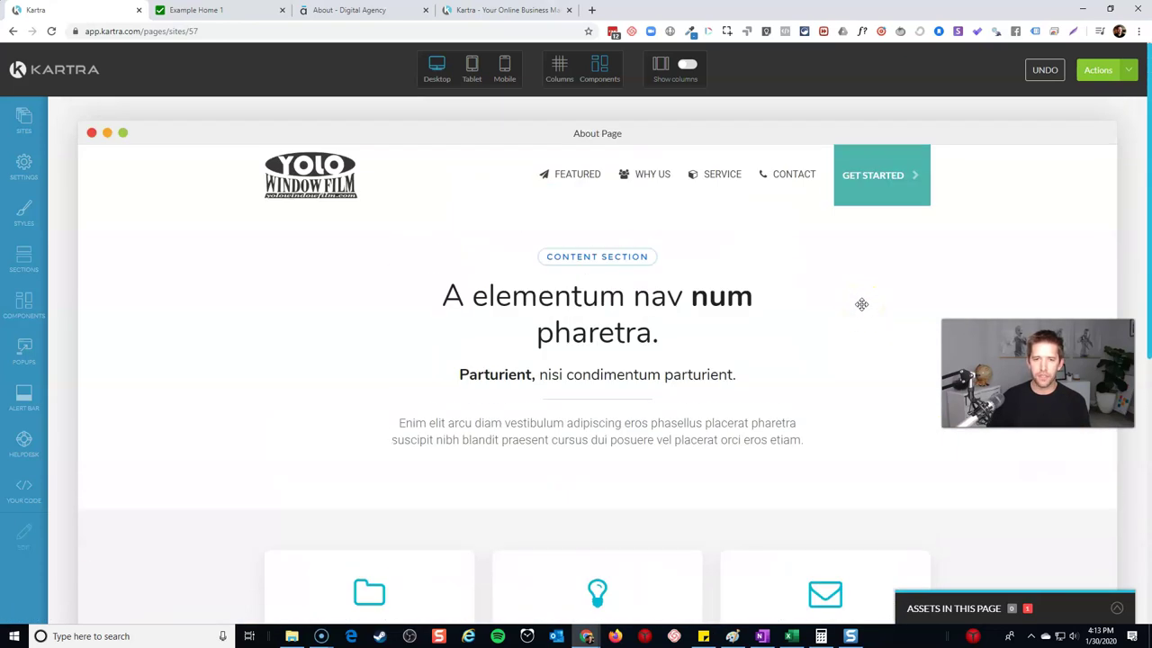